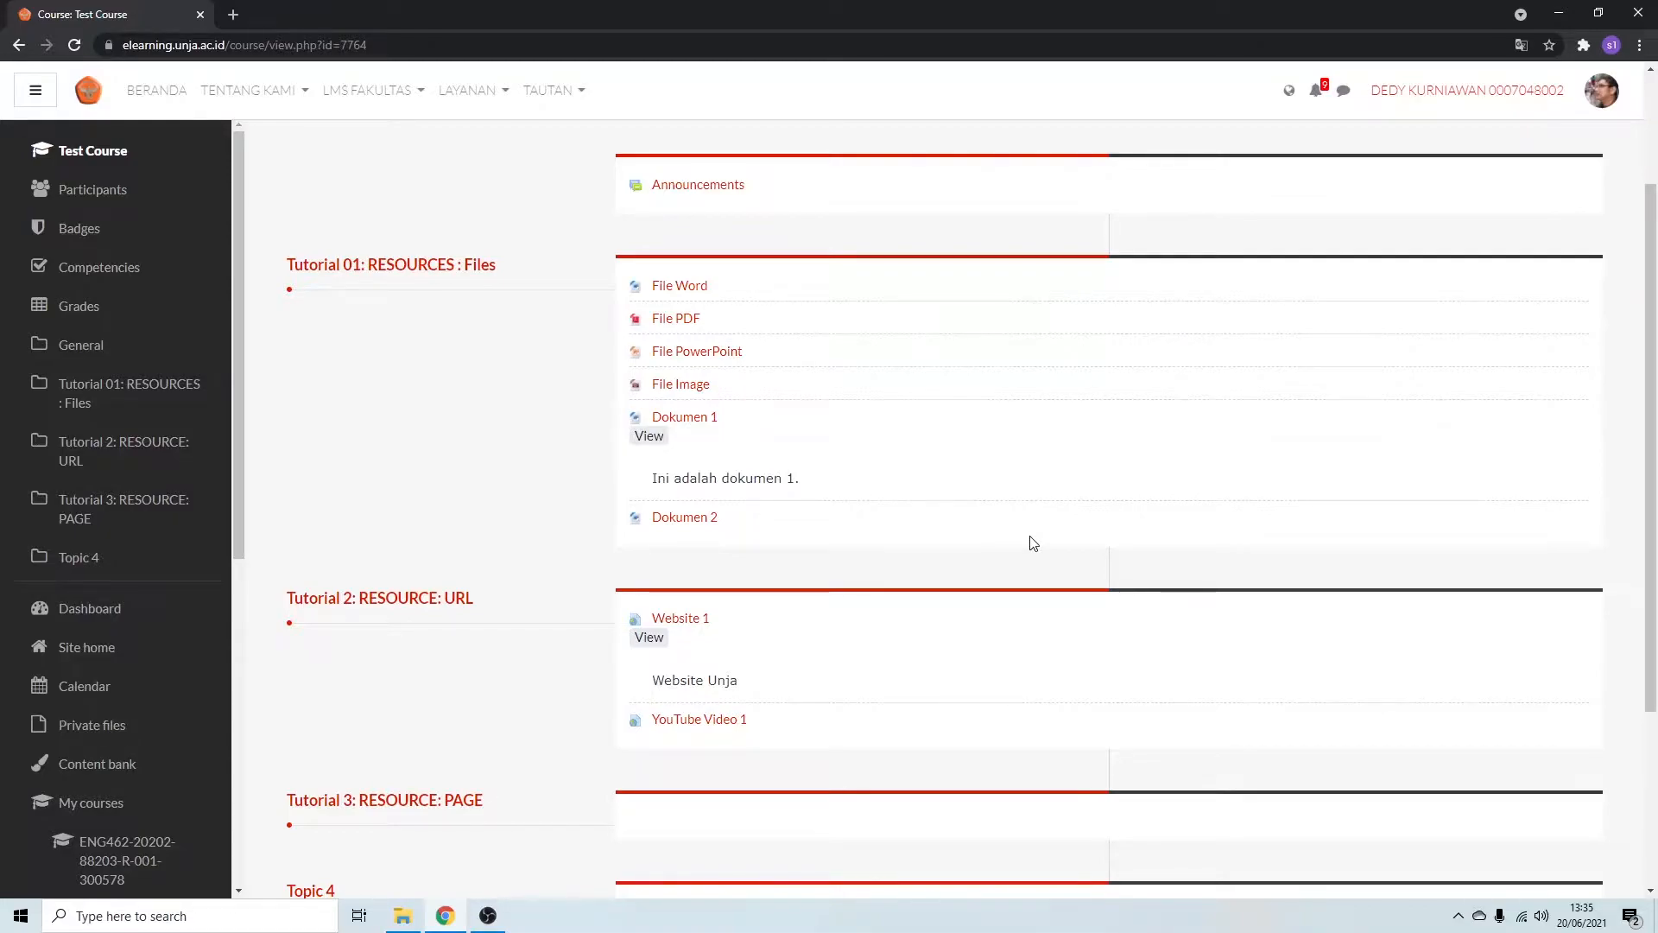
# Turn on course editing and add a new Page resource to the section "Tutorial 3: RESOURCE: PAGE".
pyautogui.scroll(2, 1062, 518)
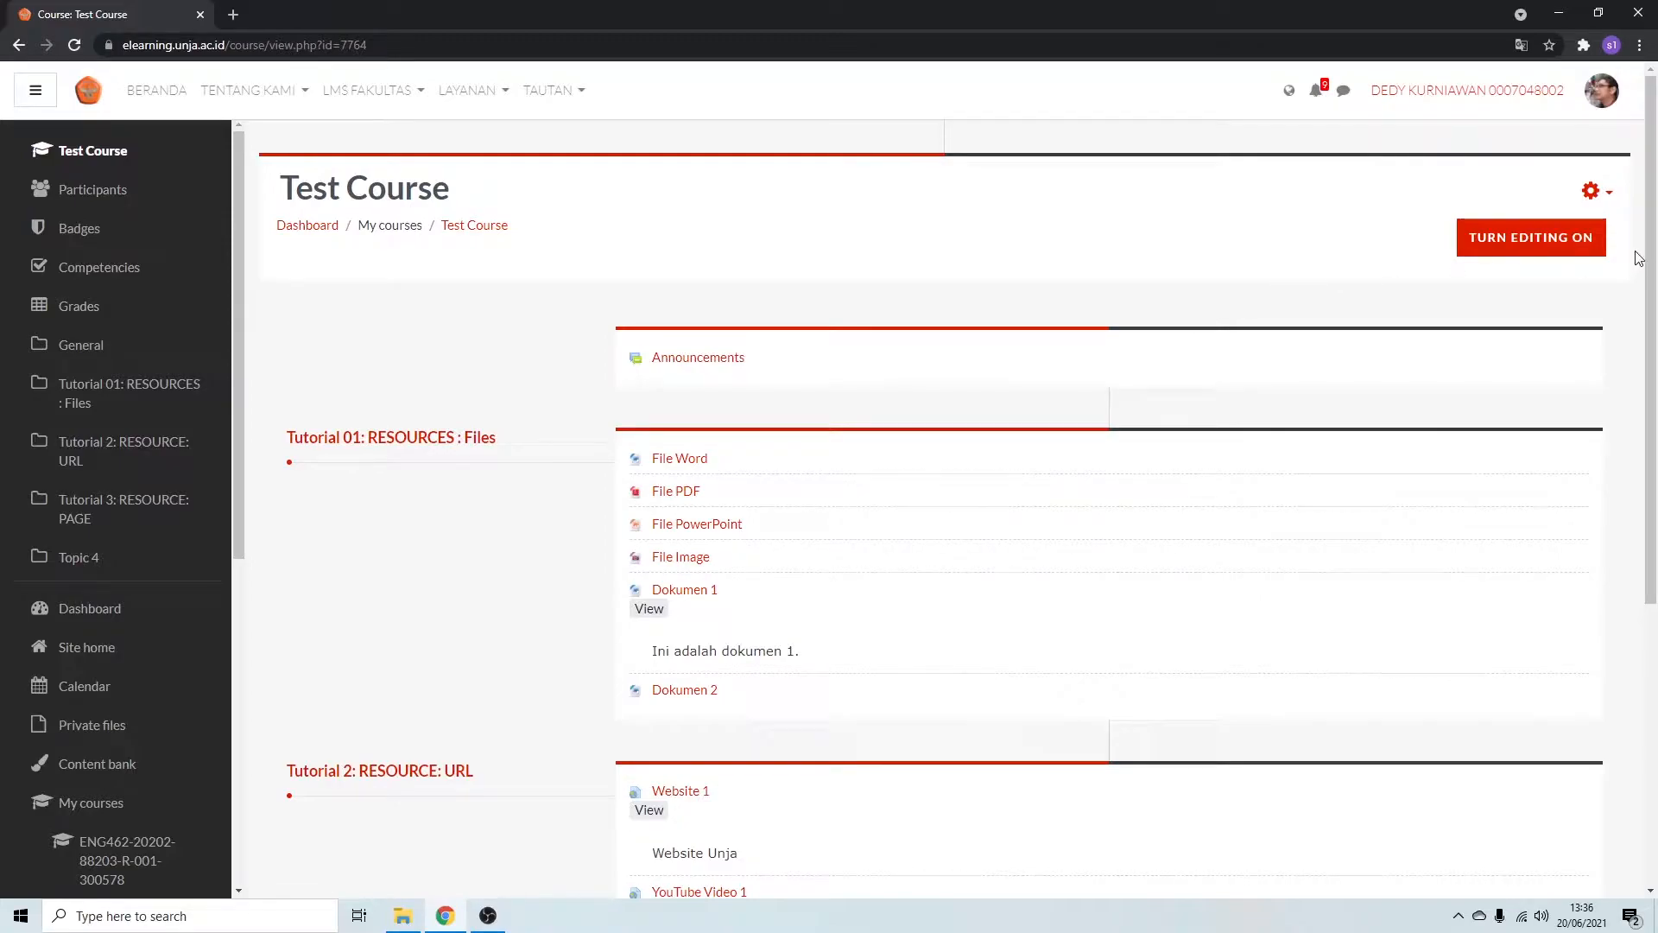
pyautogui.click(1588, 241)
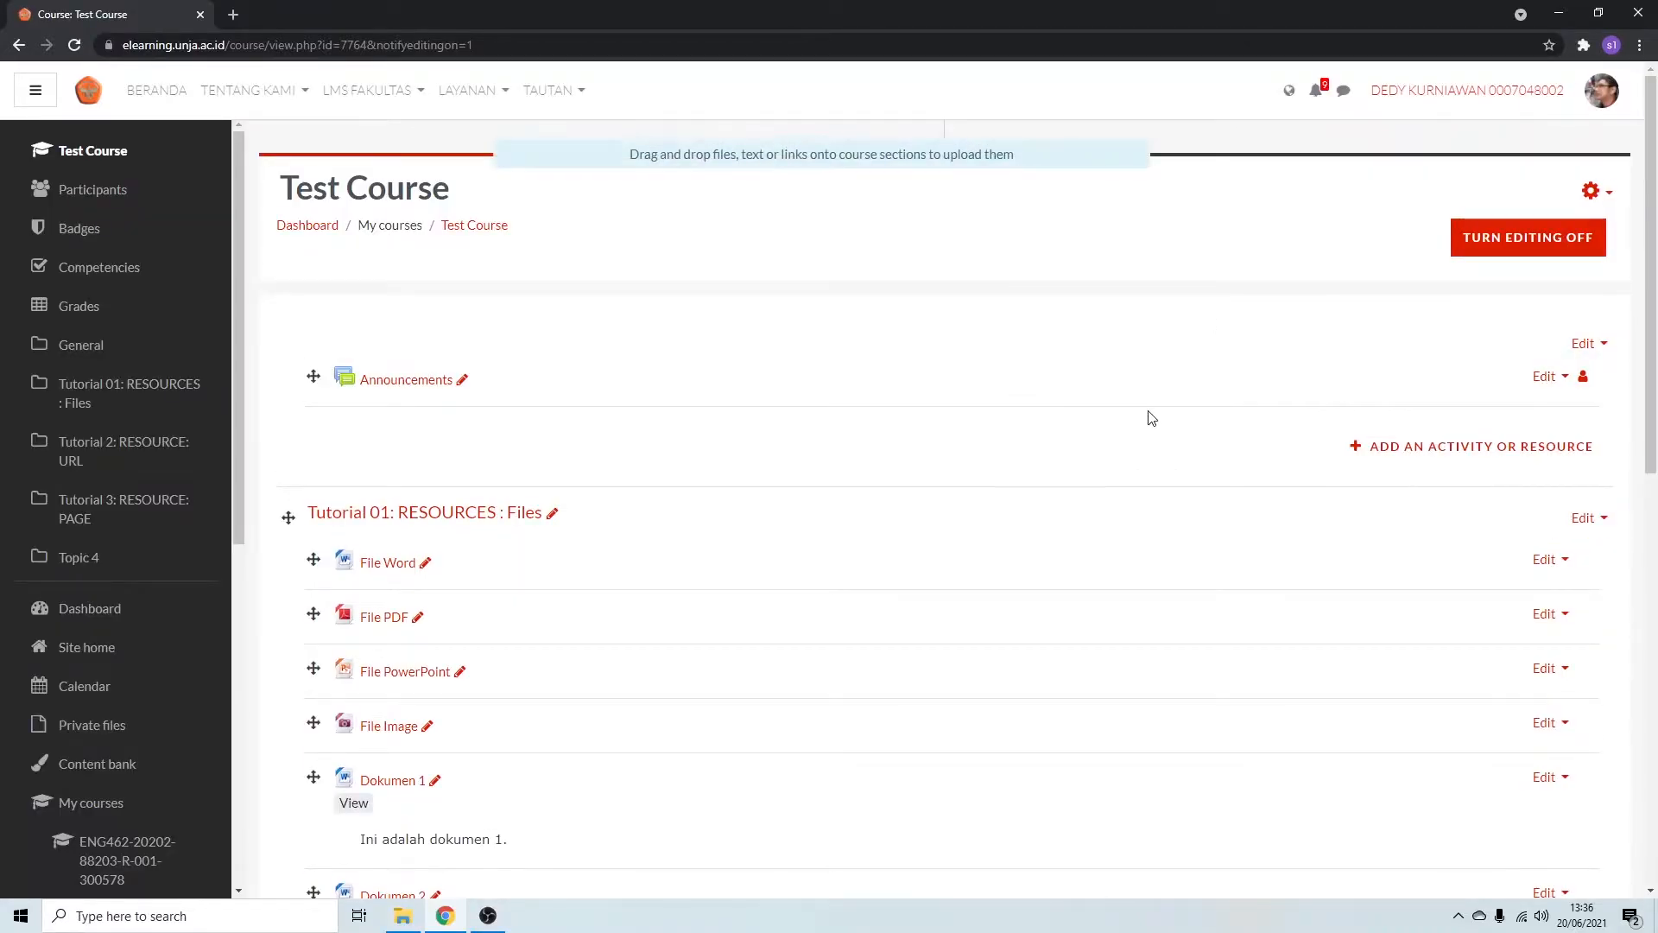
pyautogui.scroll(-3, 1149, 416)
pyautogui.scroll(-7, 1153, 418)
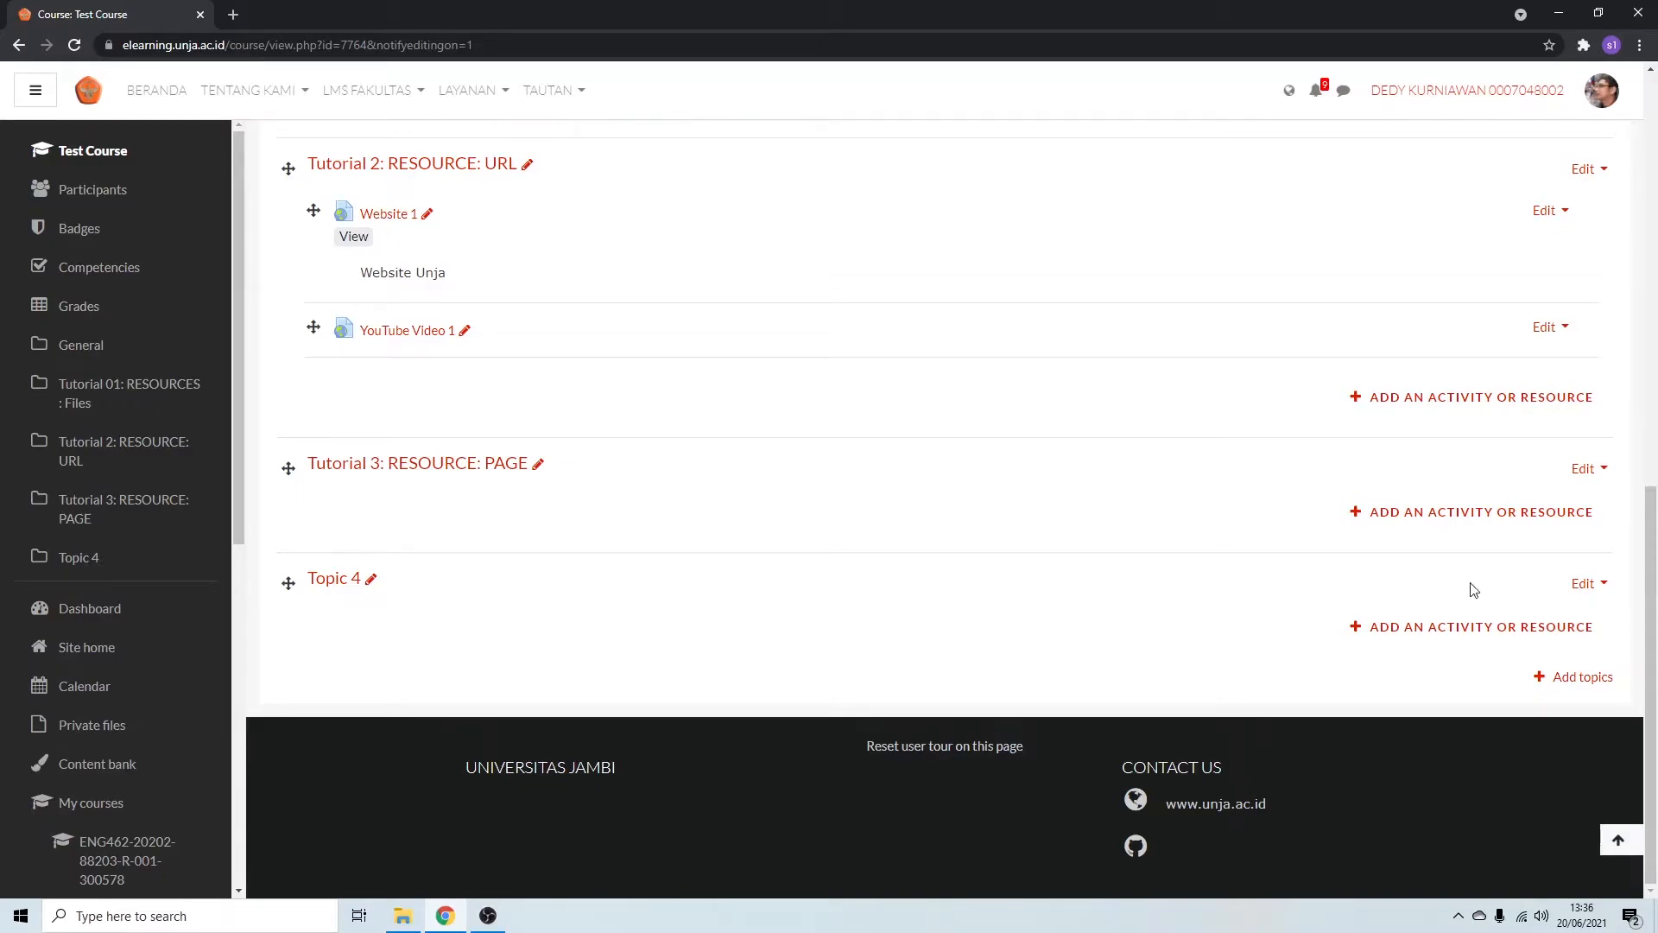
pyautogui.click(1443, 515)
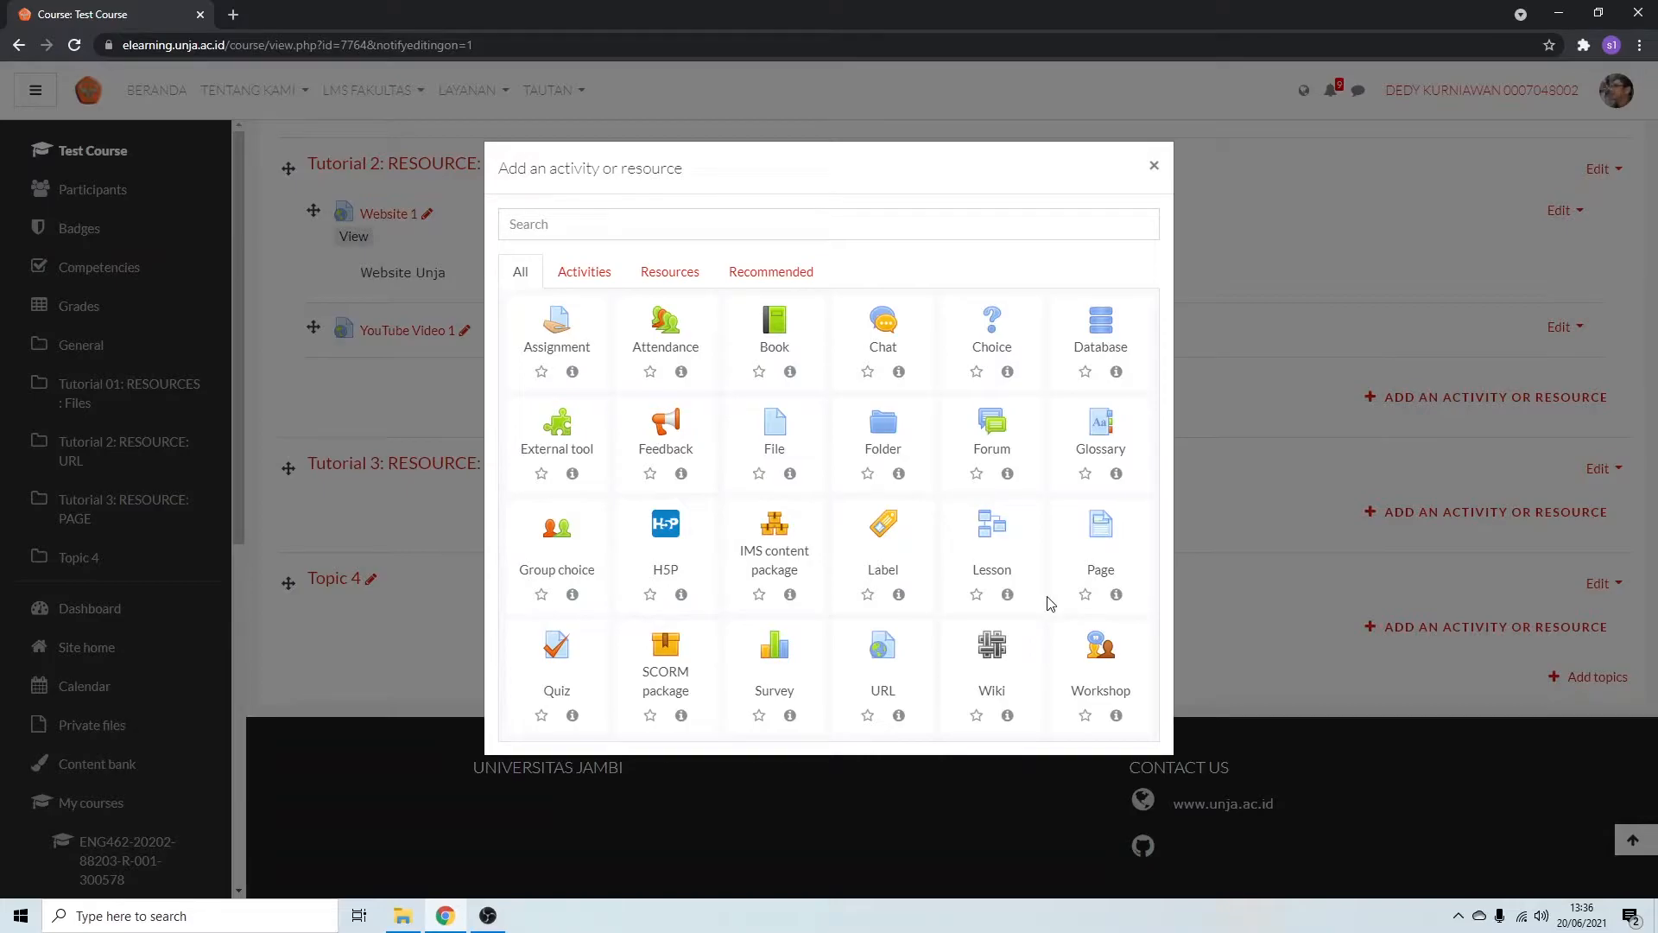
pyautogui.click(1102, 529)
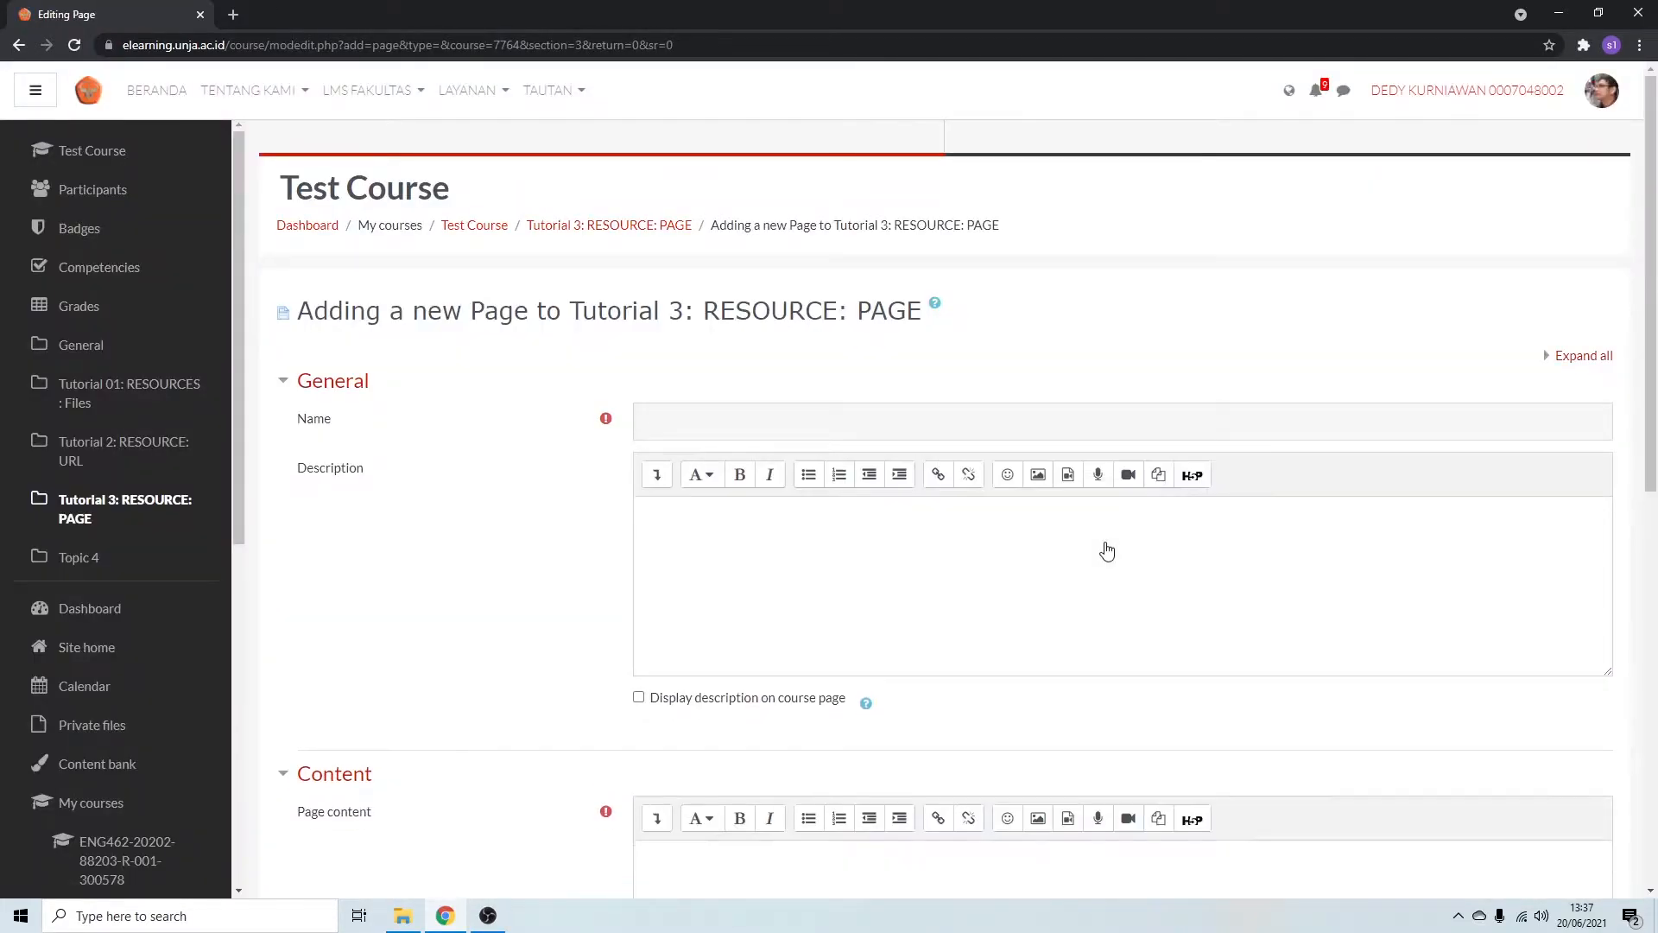
# Name the new page resource "Page 1".
pyautogui.click(1144, 428)
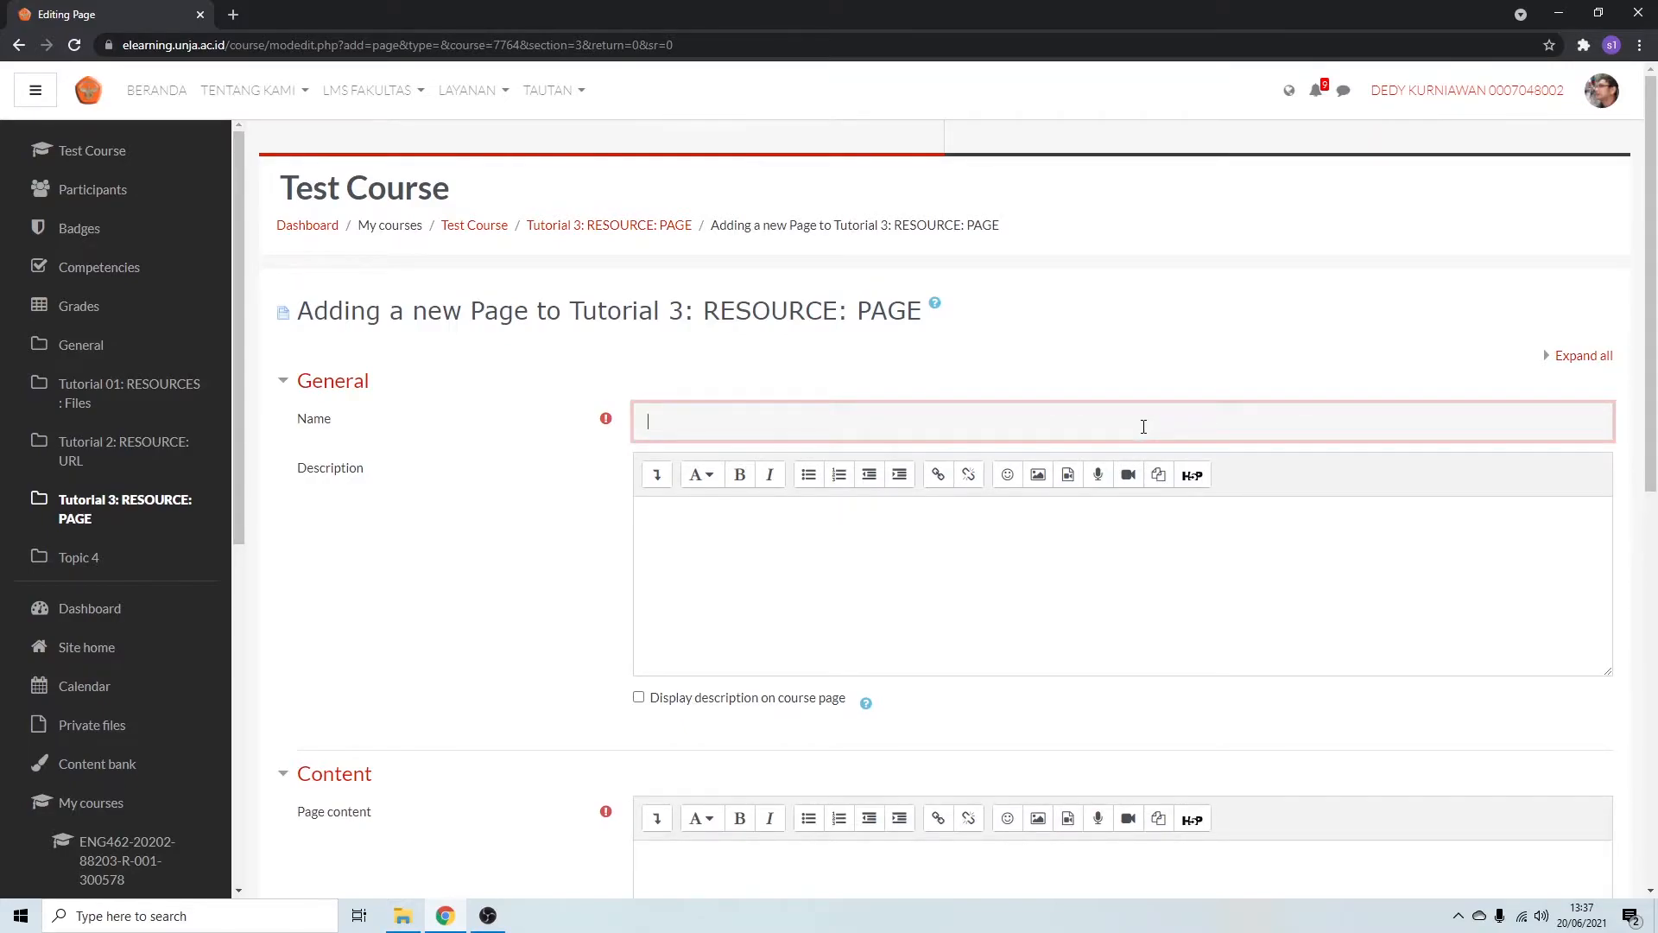
pyautogui.write('Page 1')
# Enter the description "Halaman ini berisi contoh aplikasi page" and enable displaying it on the course page.
pyautogui.click(818, 592)
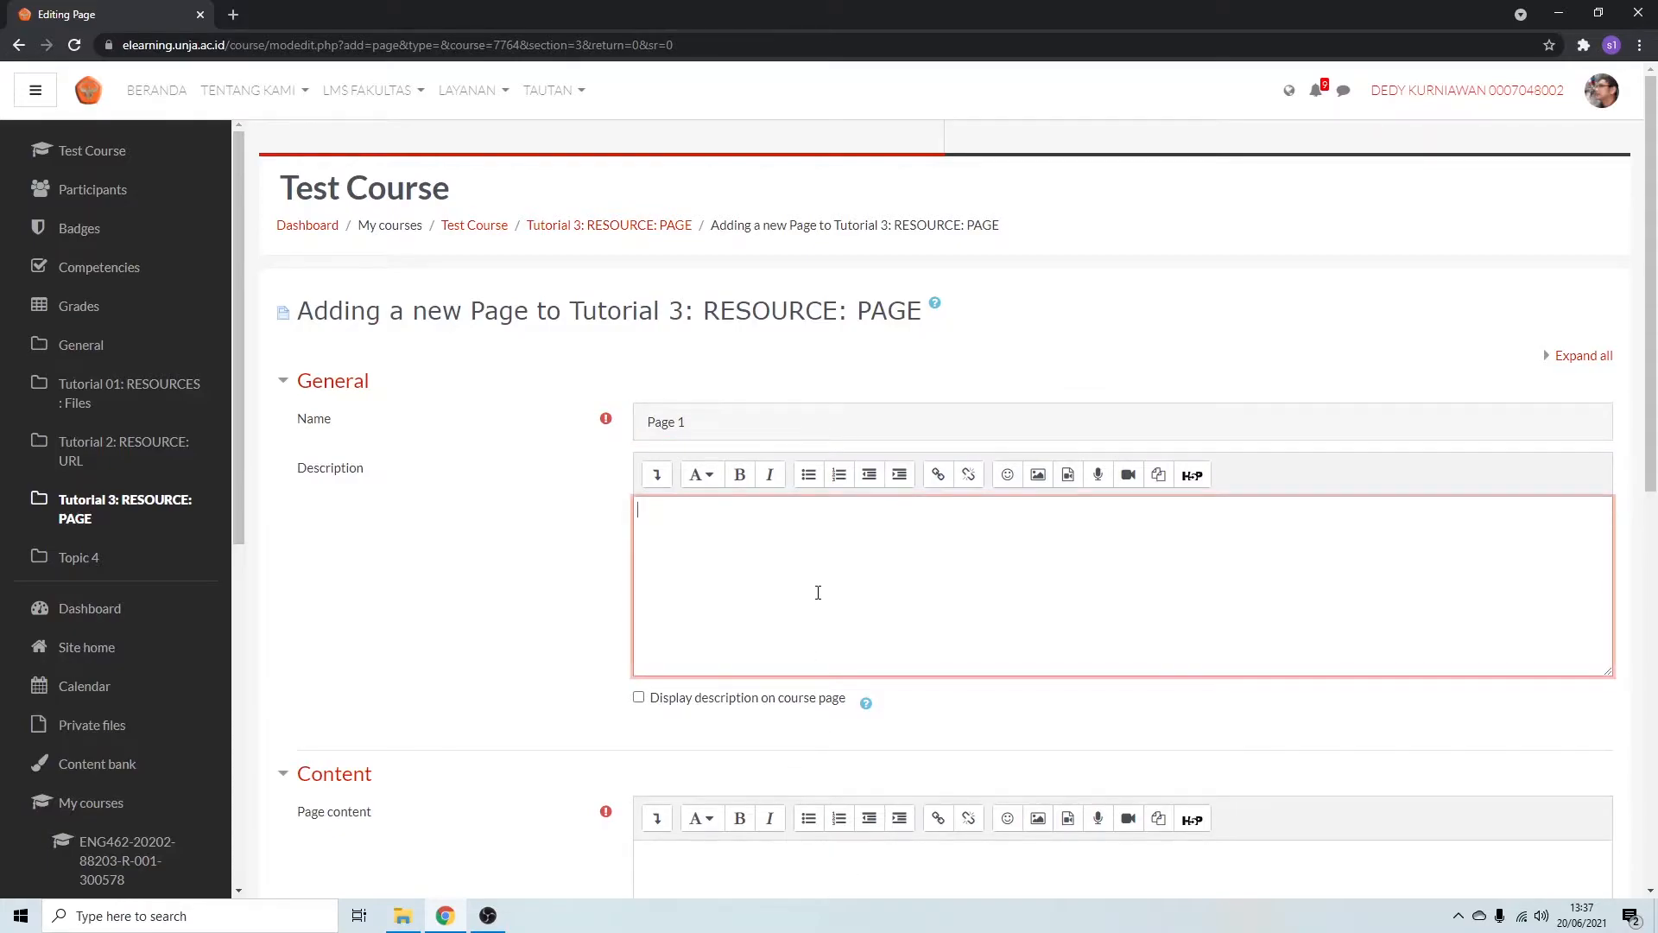
pyautogui.write('Halaman ini berisi contoh ')
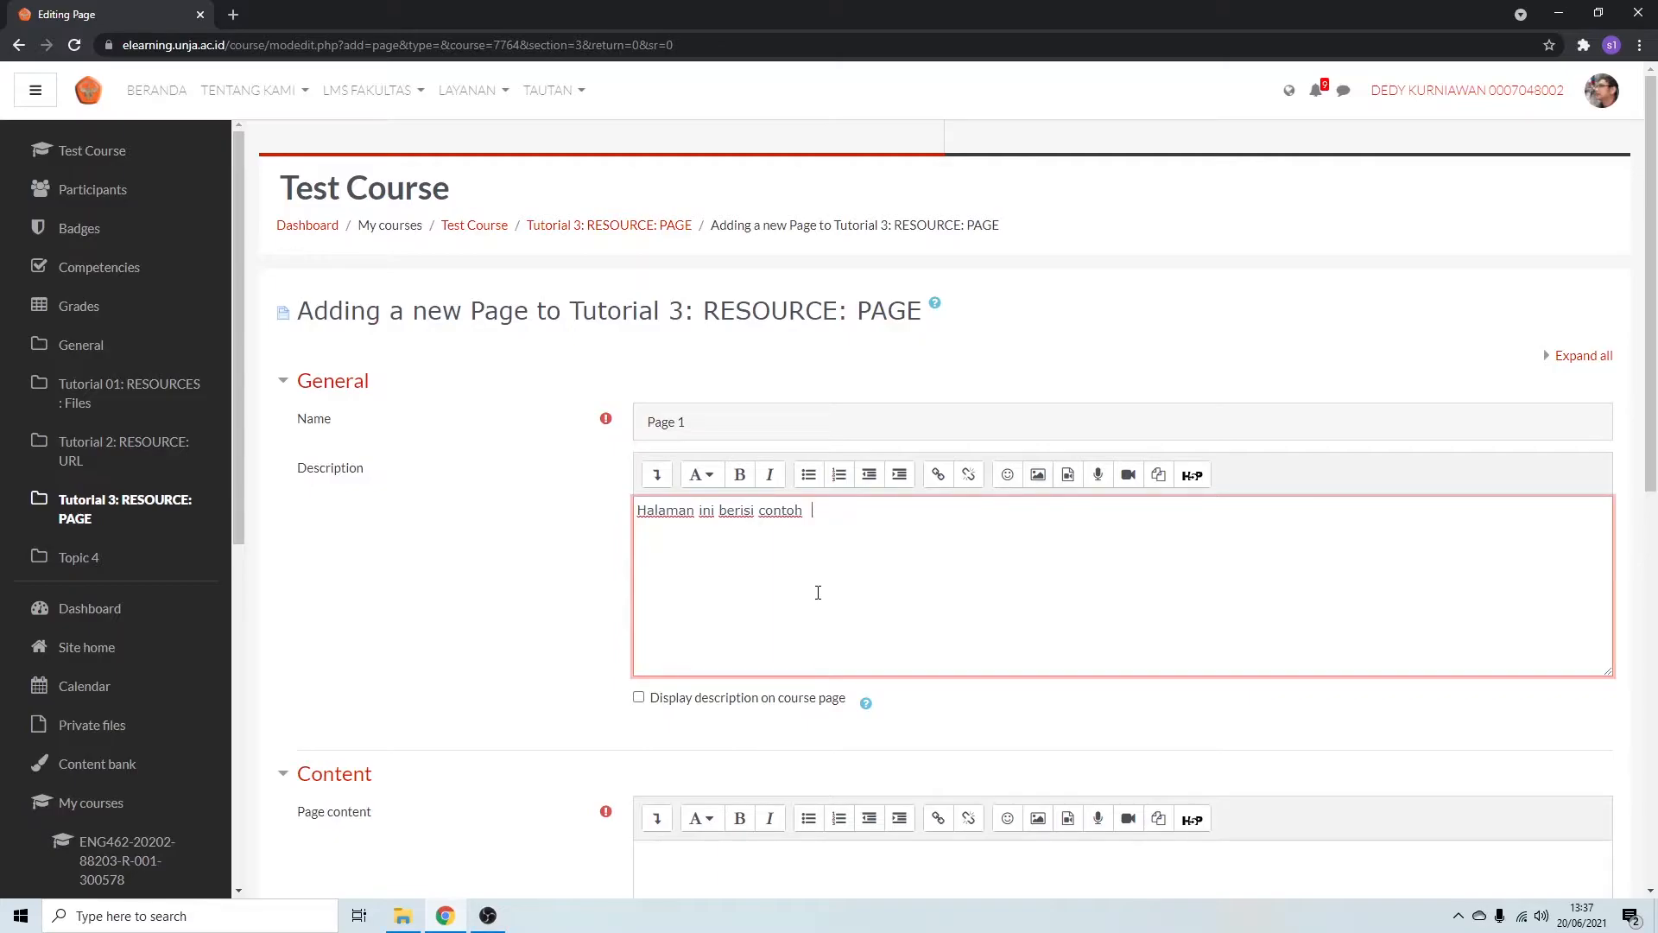
pyautogui.write(' aplikasi peage')
pyautogui.press('BackSpace')
pyautogui.press('BackSpace')
pyautogui.press('BackSpace')
pyautogui.press('BackSpace')
pyautogui.write('age')
pyautogui.scroll(-2, 818, 587)
pyautogui.click(639, 524)
# Begin the page content with a large heading reading "Ringkasan".
pyautogui.scroll(-2, 641, 533)
pyautogui.scroll(-1, 642, 533)
pyautogui.click(743, 531)
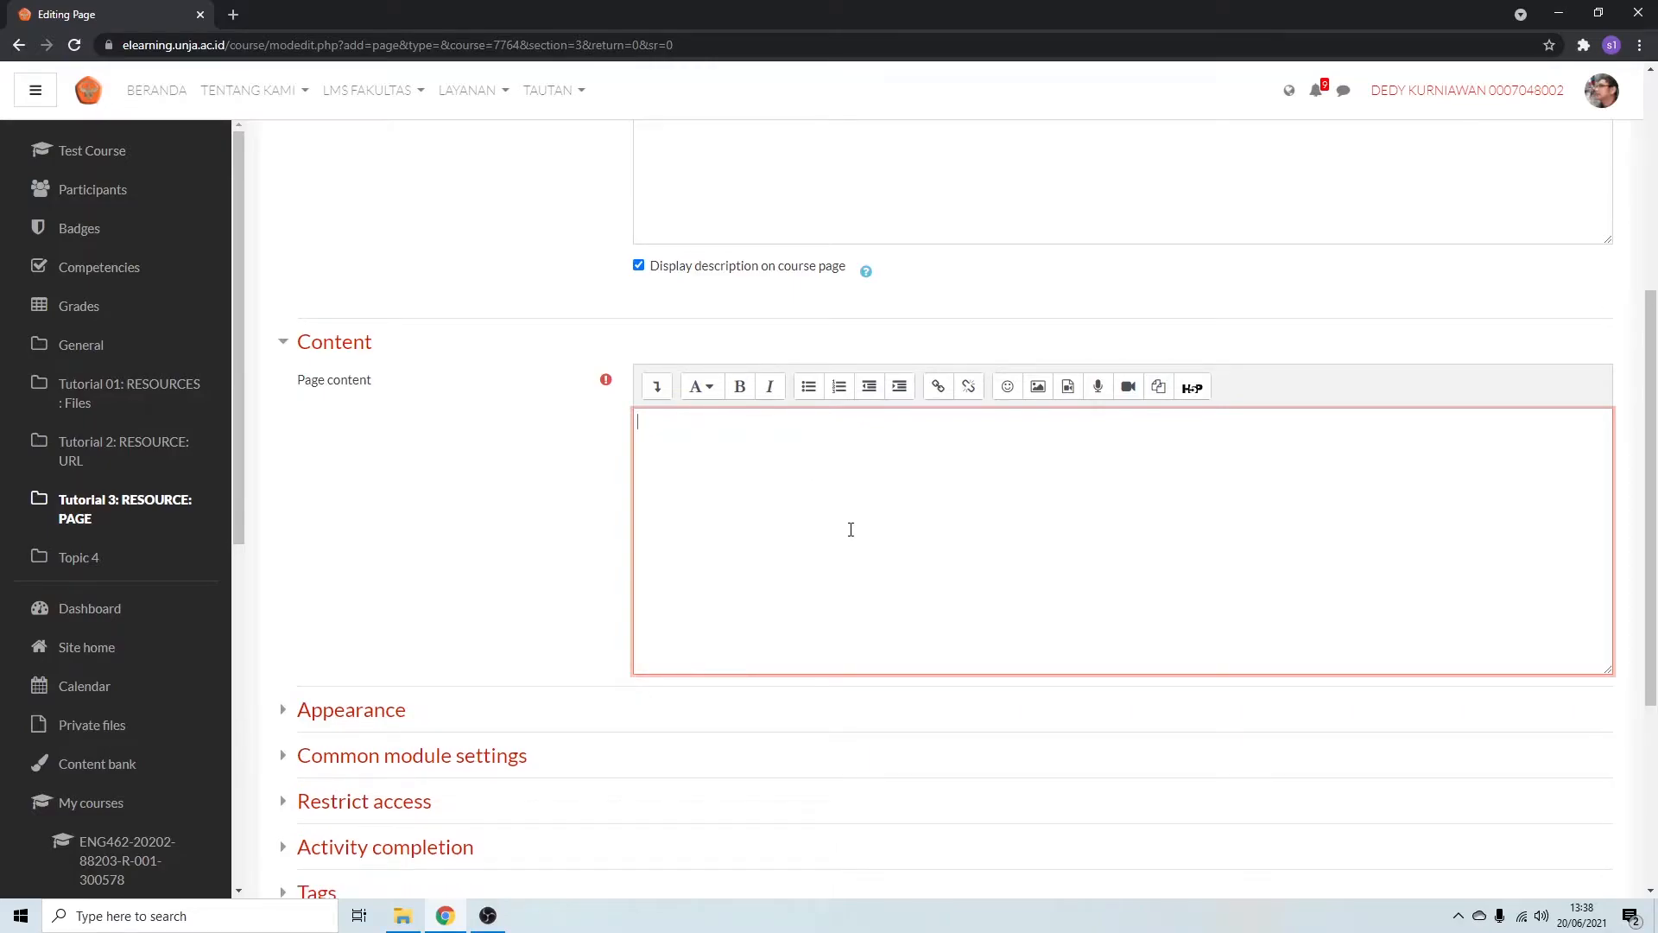
pyautogui.click(708, 392)
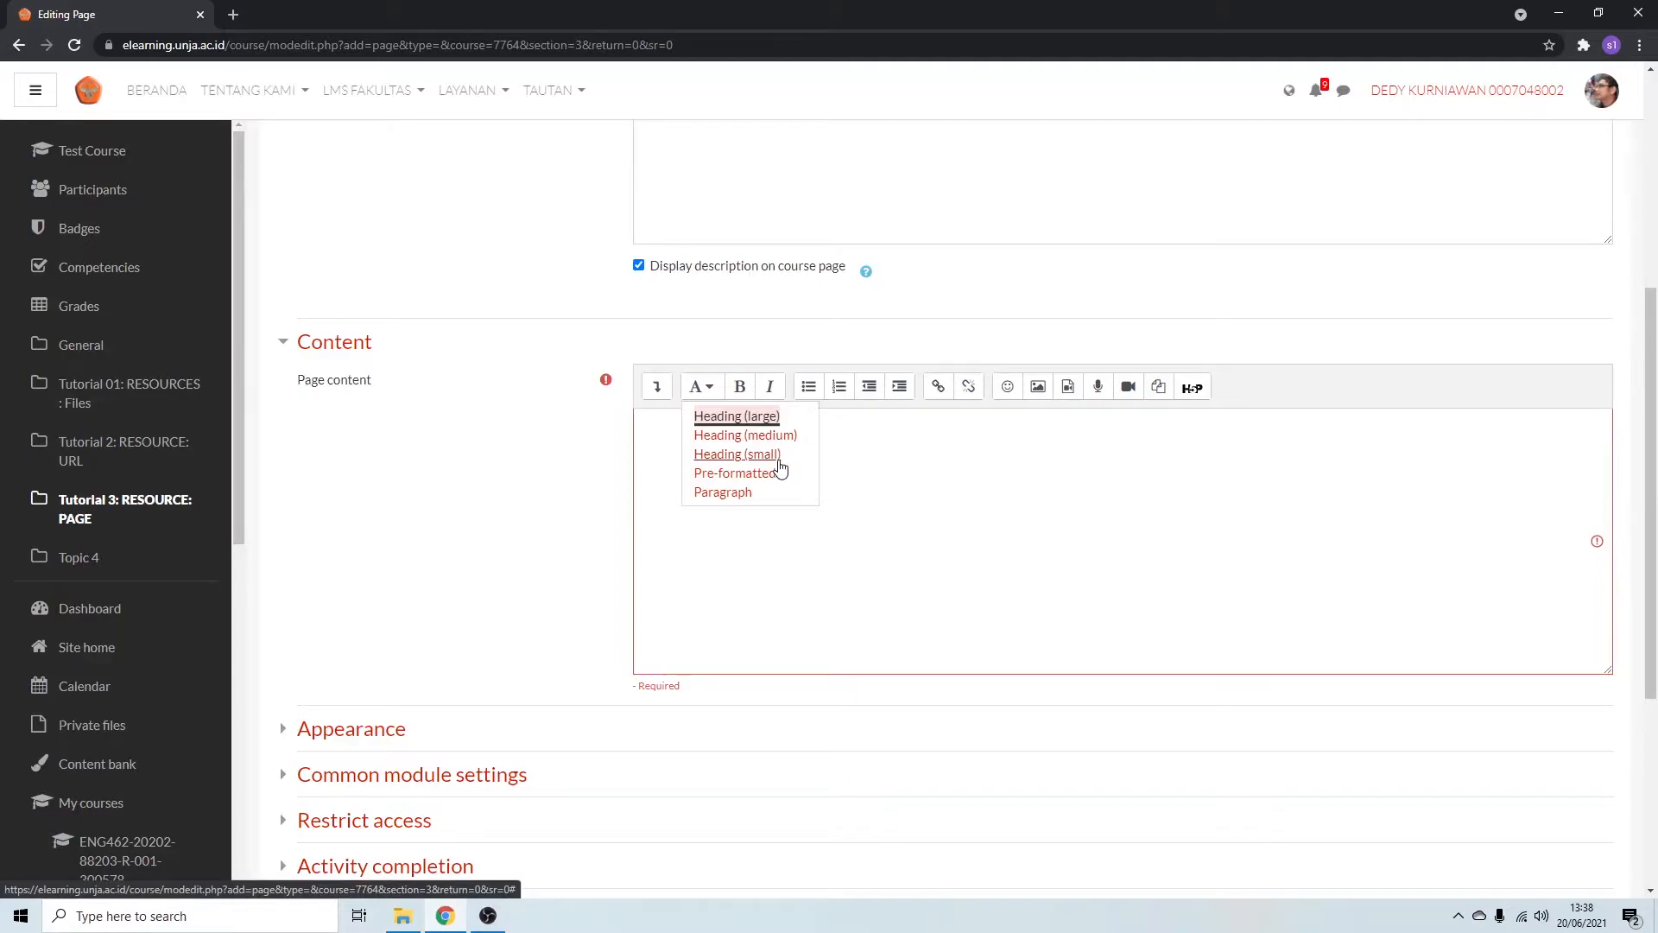
pyautogui.click(858, 453)
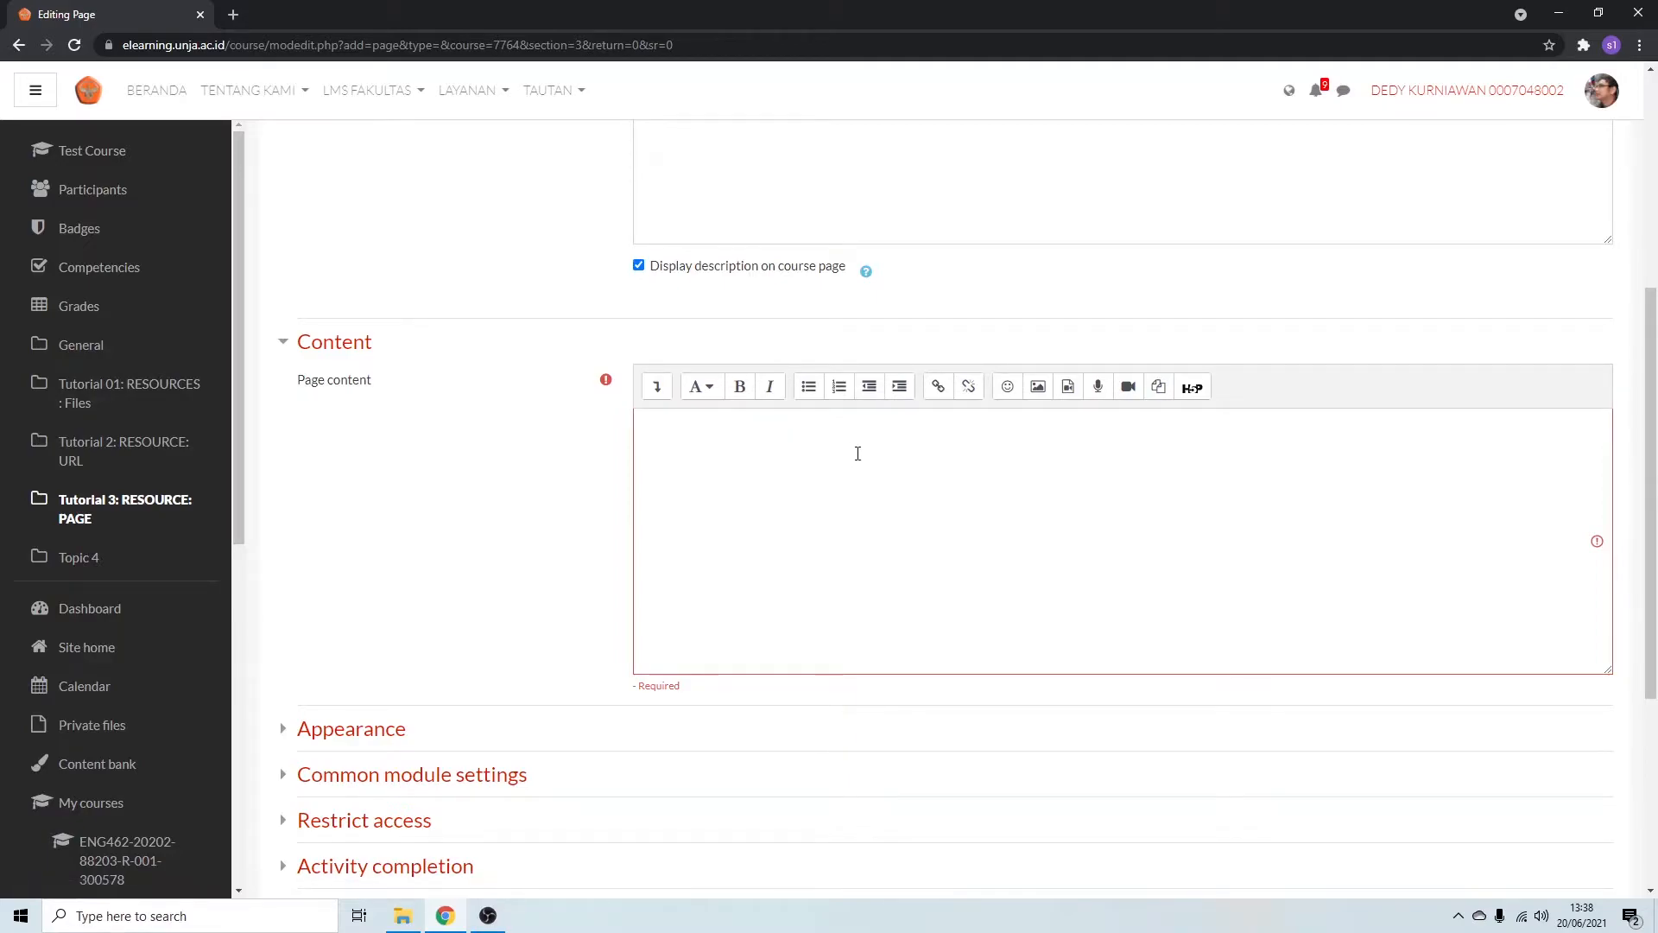
pyautogui.click(858, 453)
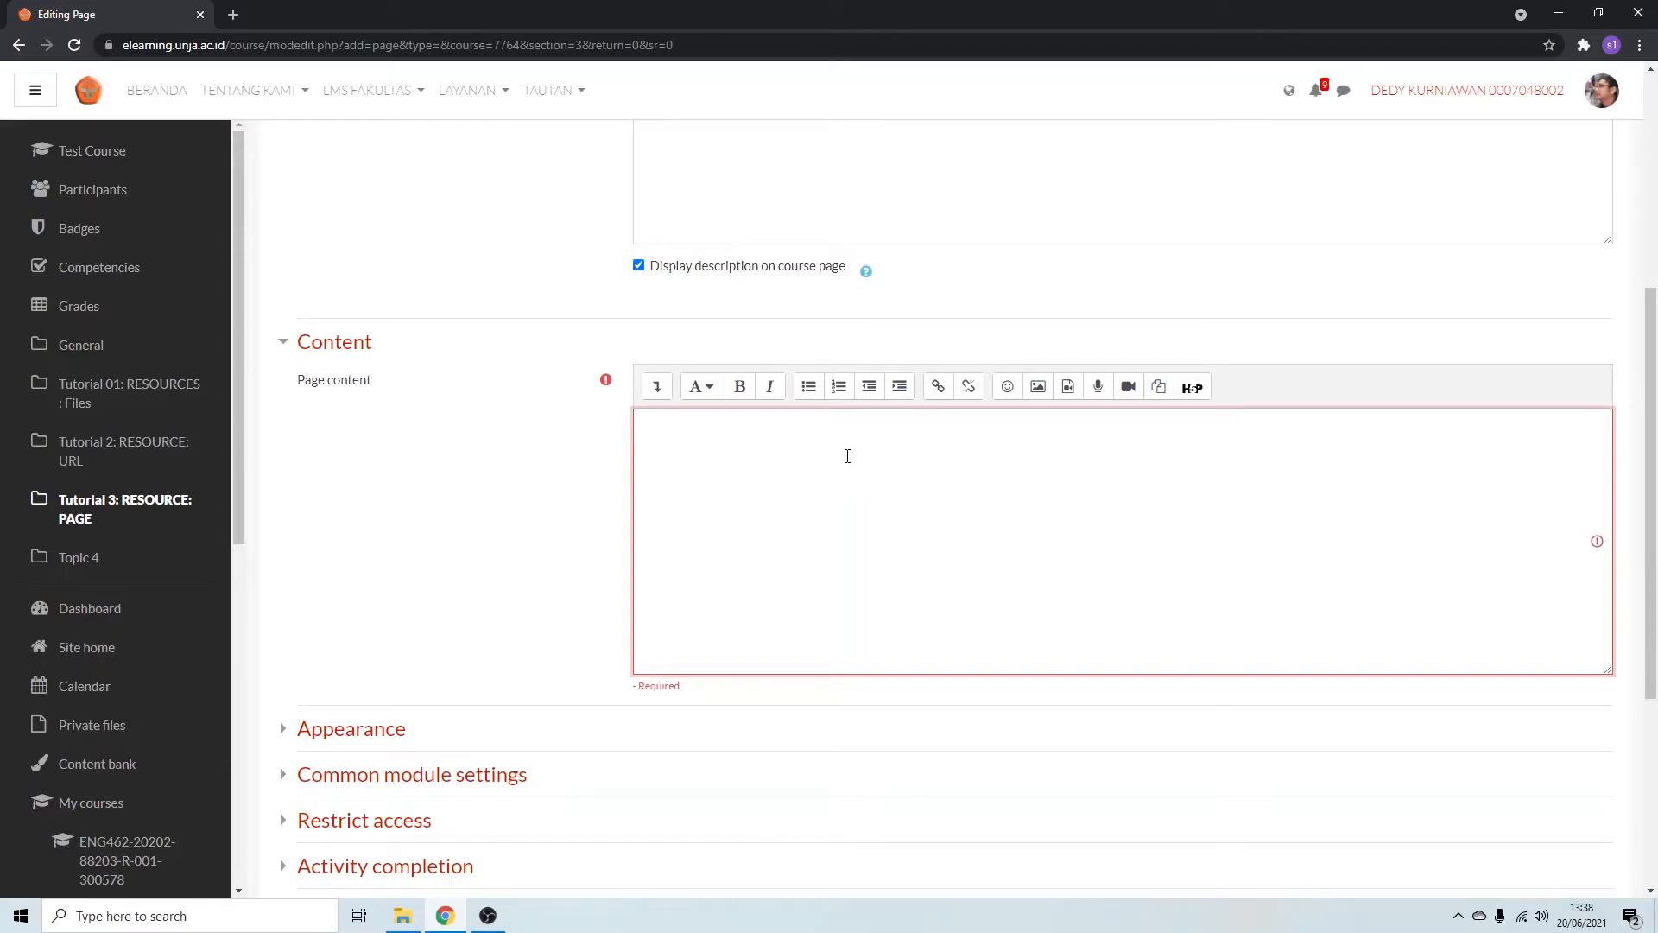
pyautogui.click(702, 386)
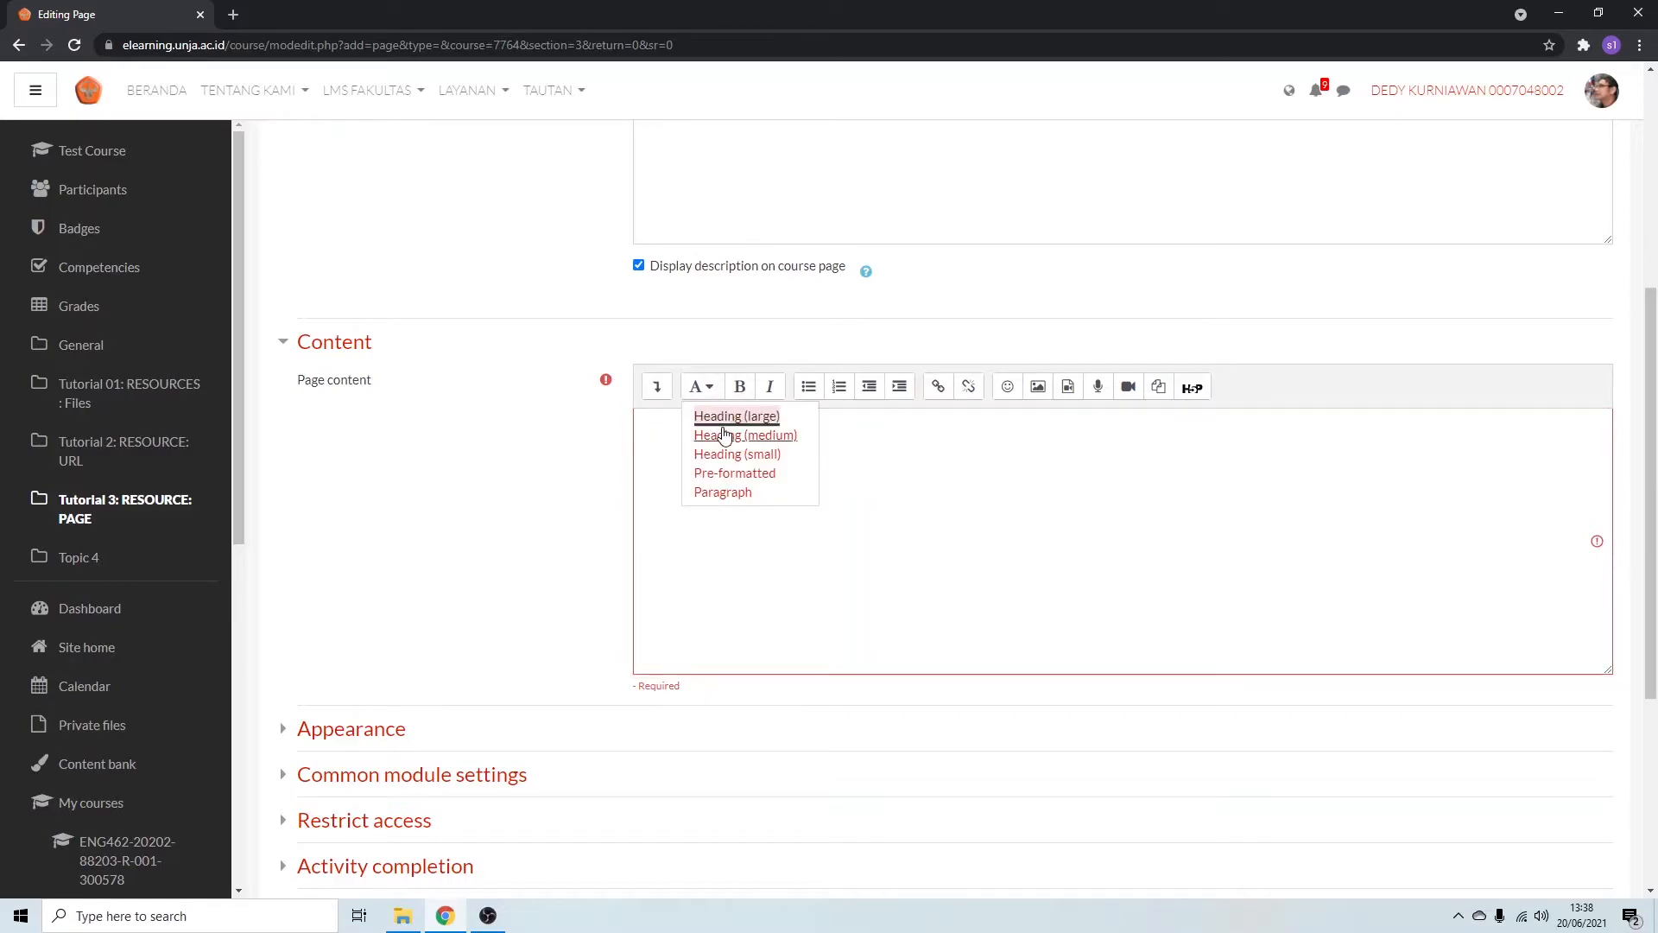
pyautogui.click(727, 417)
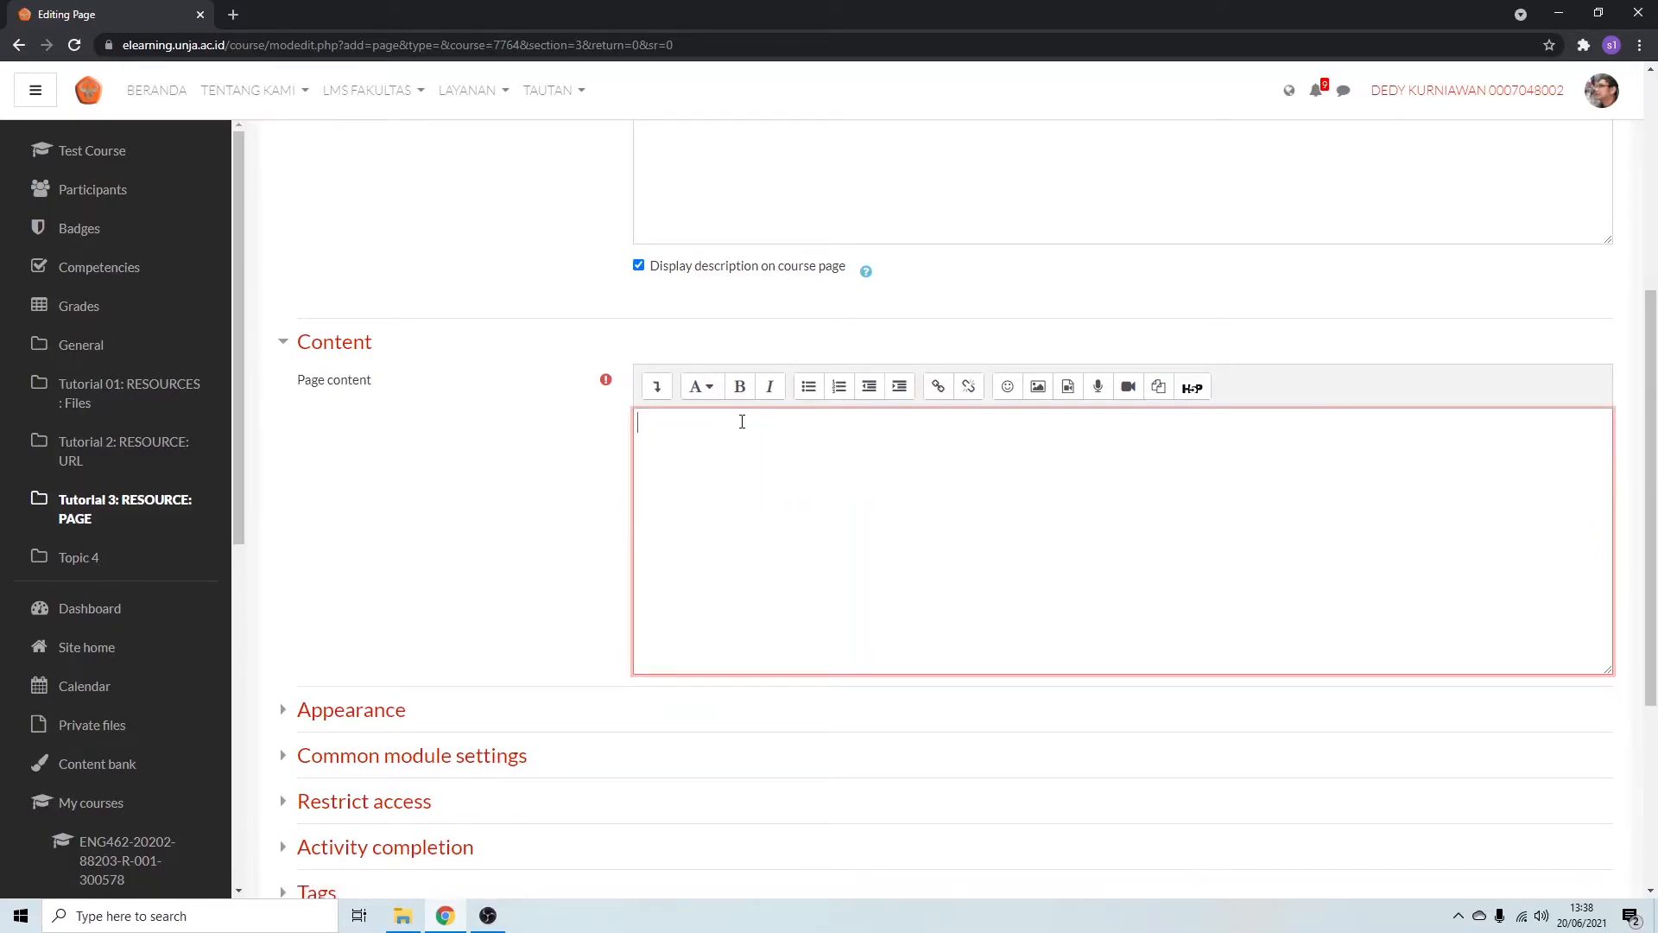
pyautogui.click(700, 386)
pyautogui.click(677, 435)
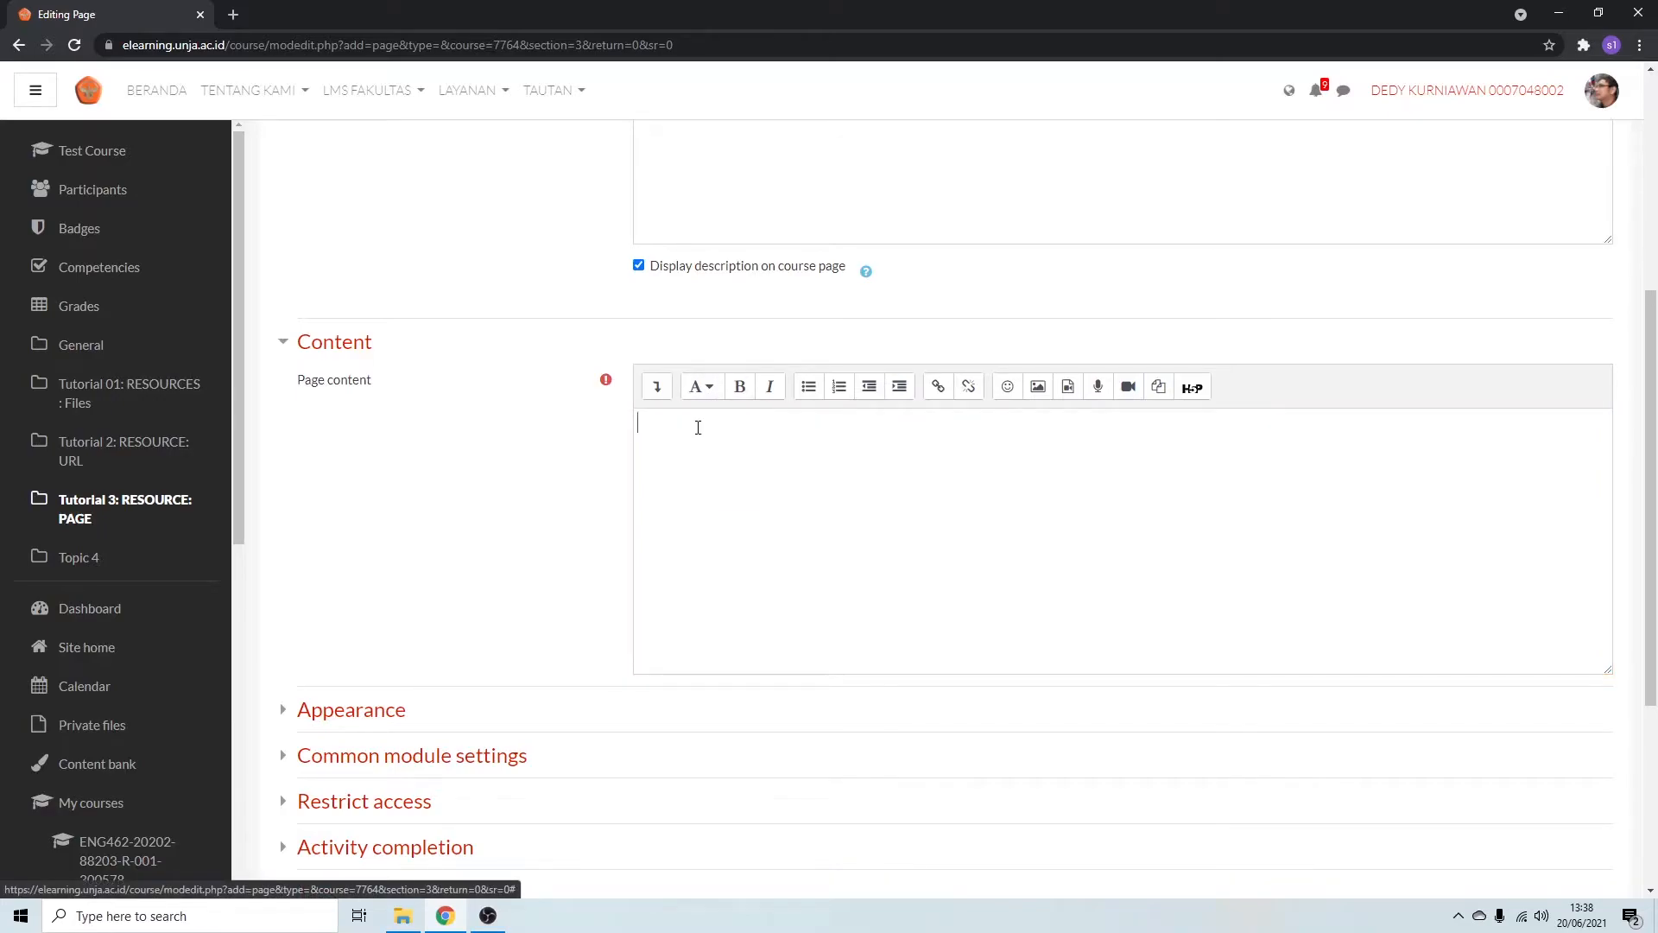
pyautogui.write('Ringkasan')
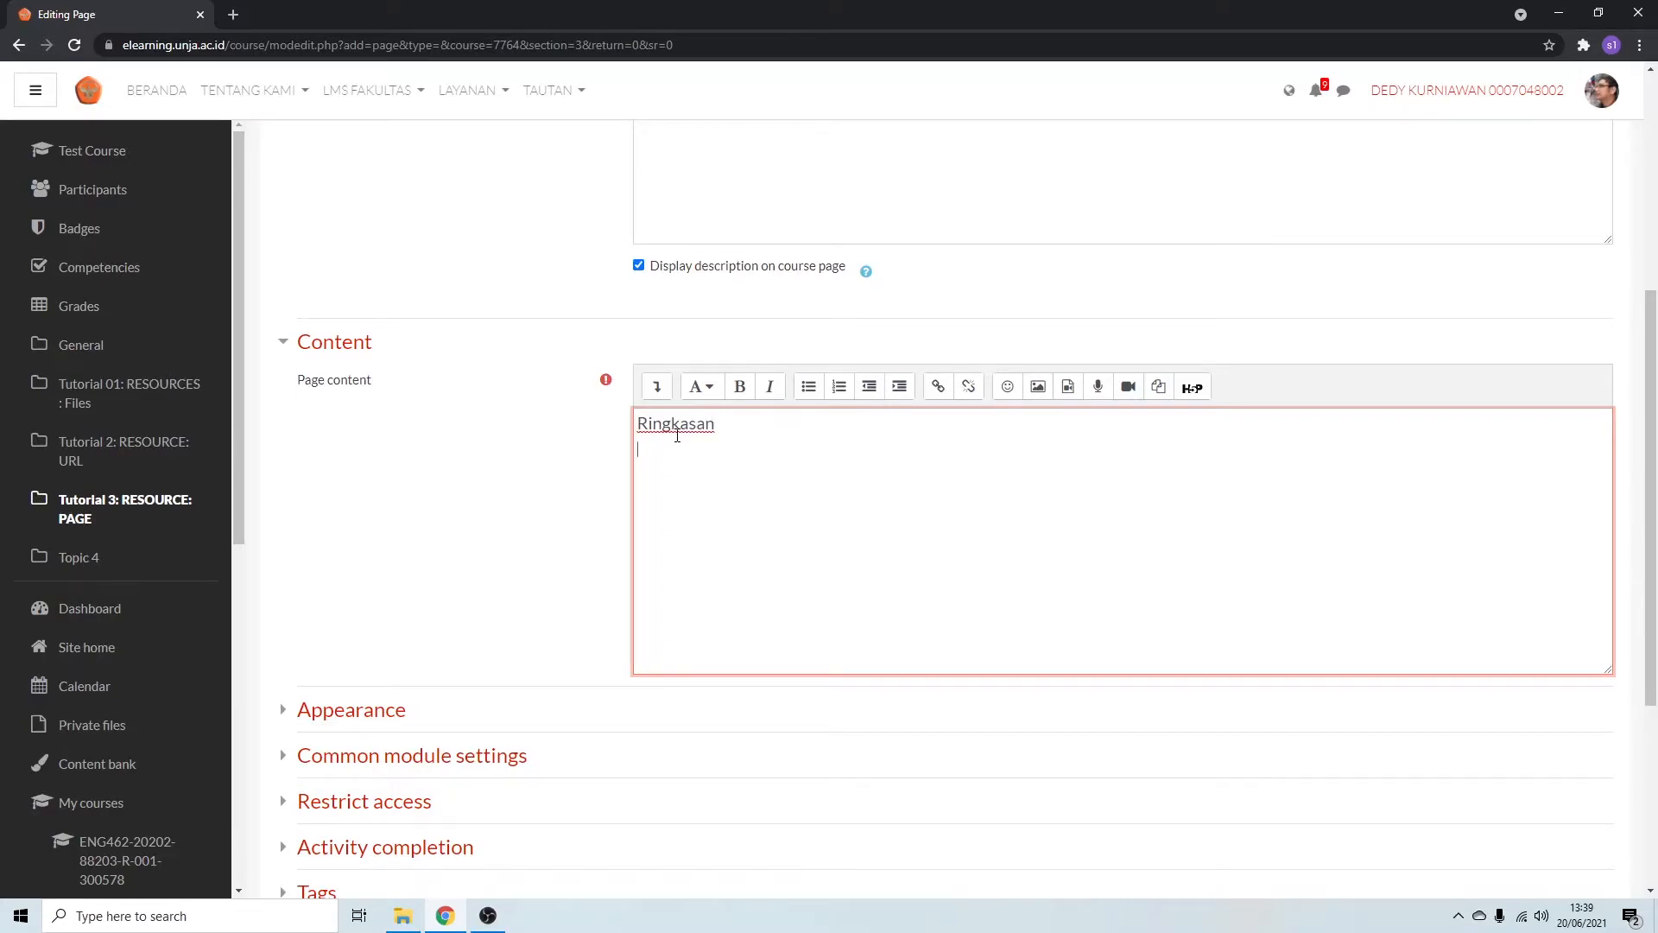
# Write the paragraph "Dalam perkuliahan ini kita akan belajar menggunakan PAGE sebagai materi ajar di Moodle" under the Ringkasan heading.
pyautogui.write('Dalam ')
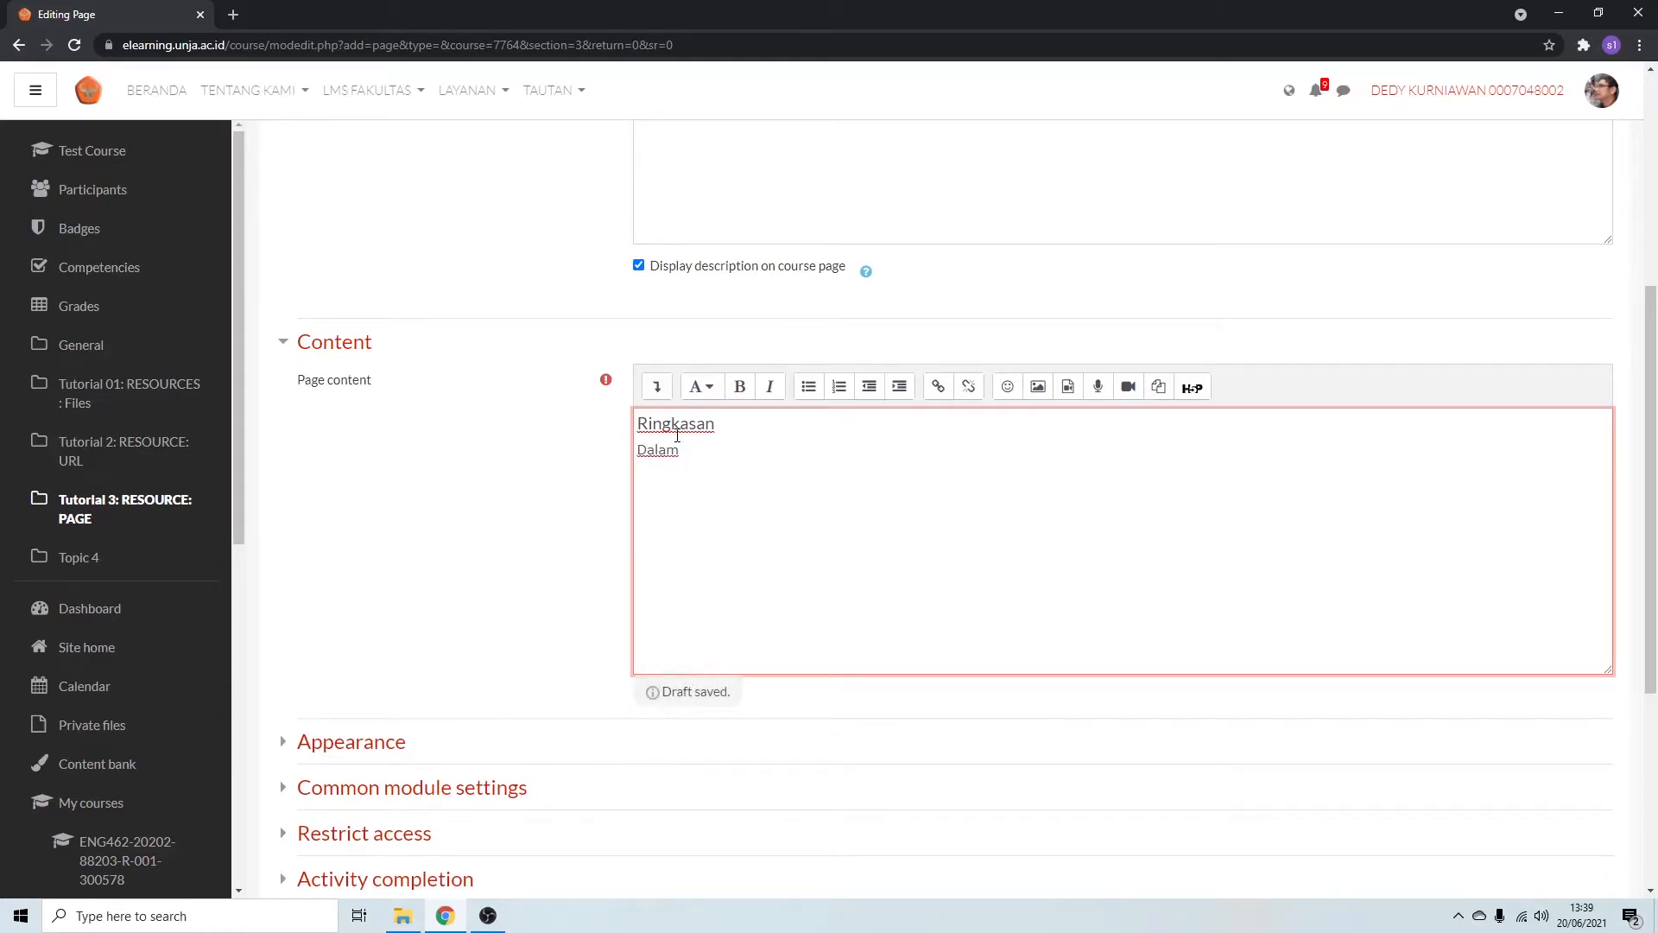
pyautogui.write('perkuliaha')
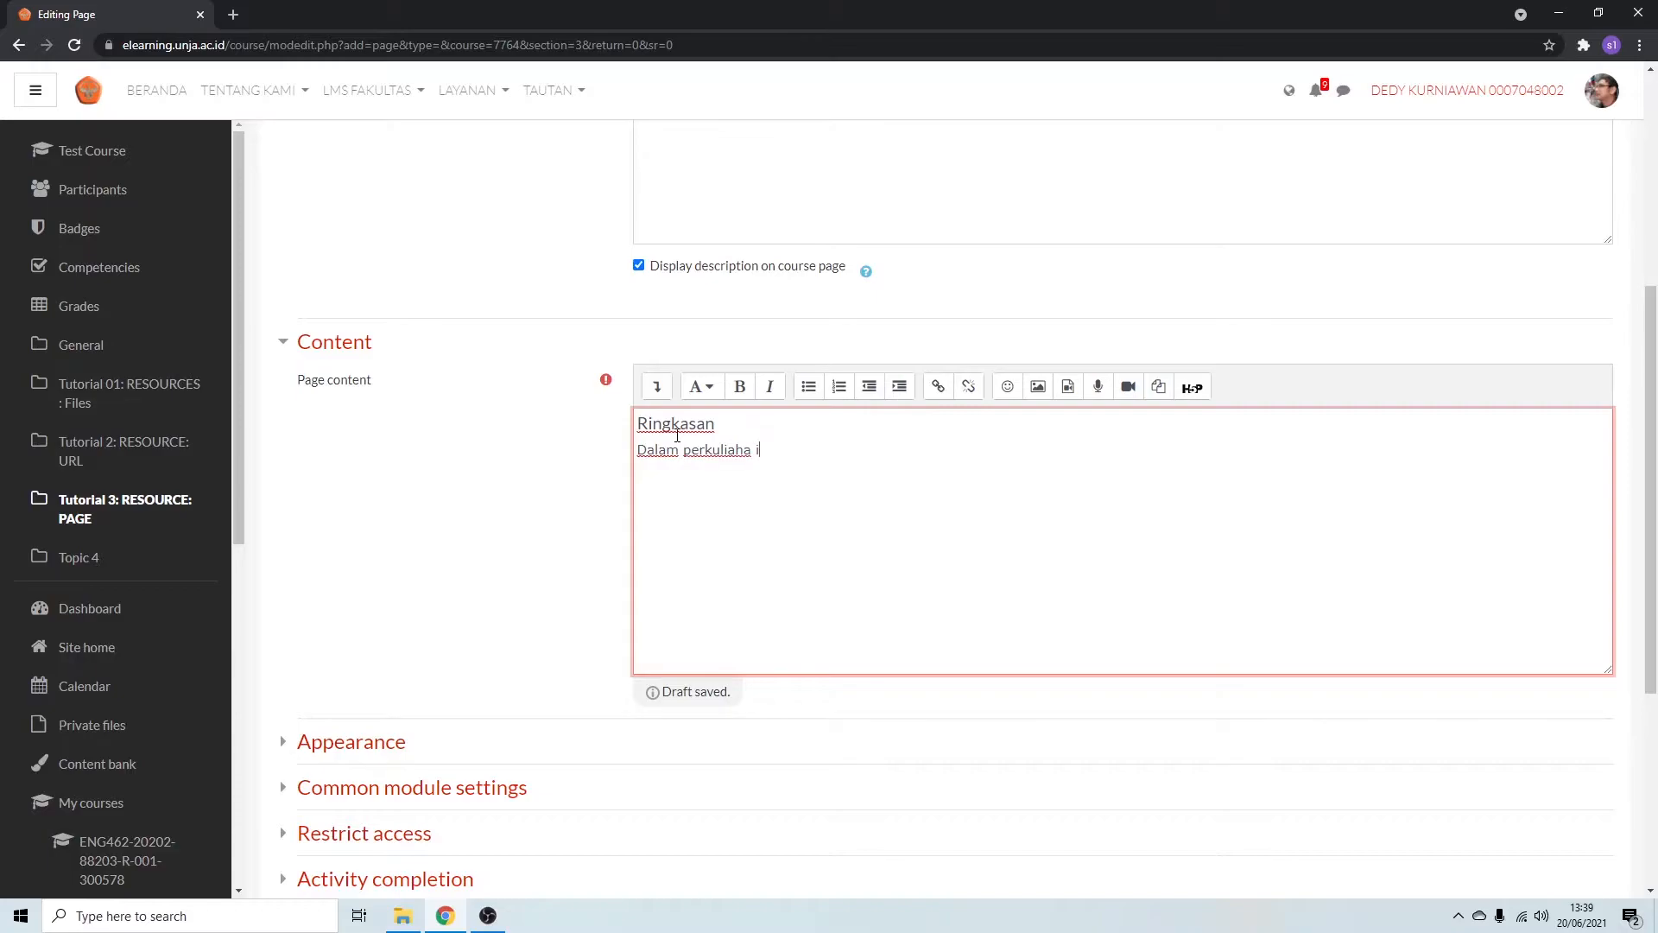
pyautogui.write('n ini ki')
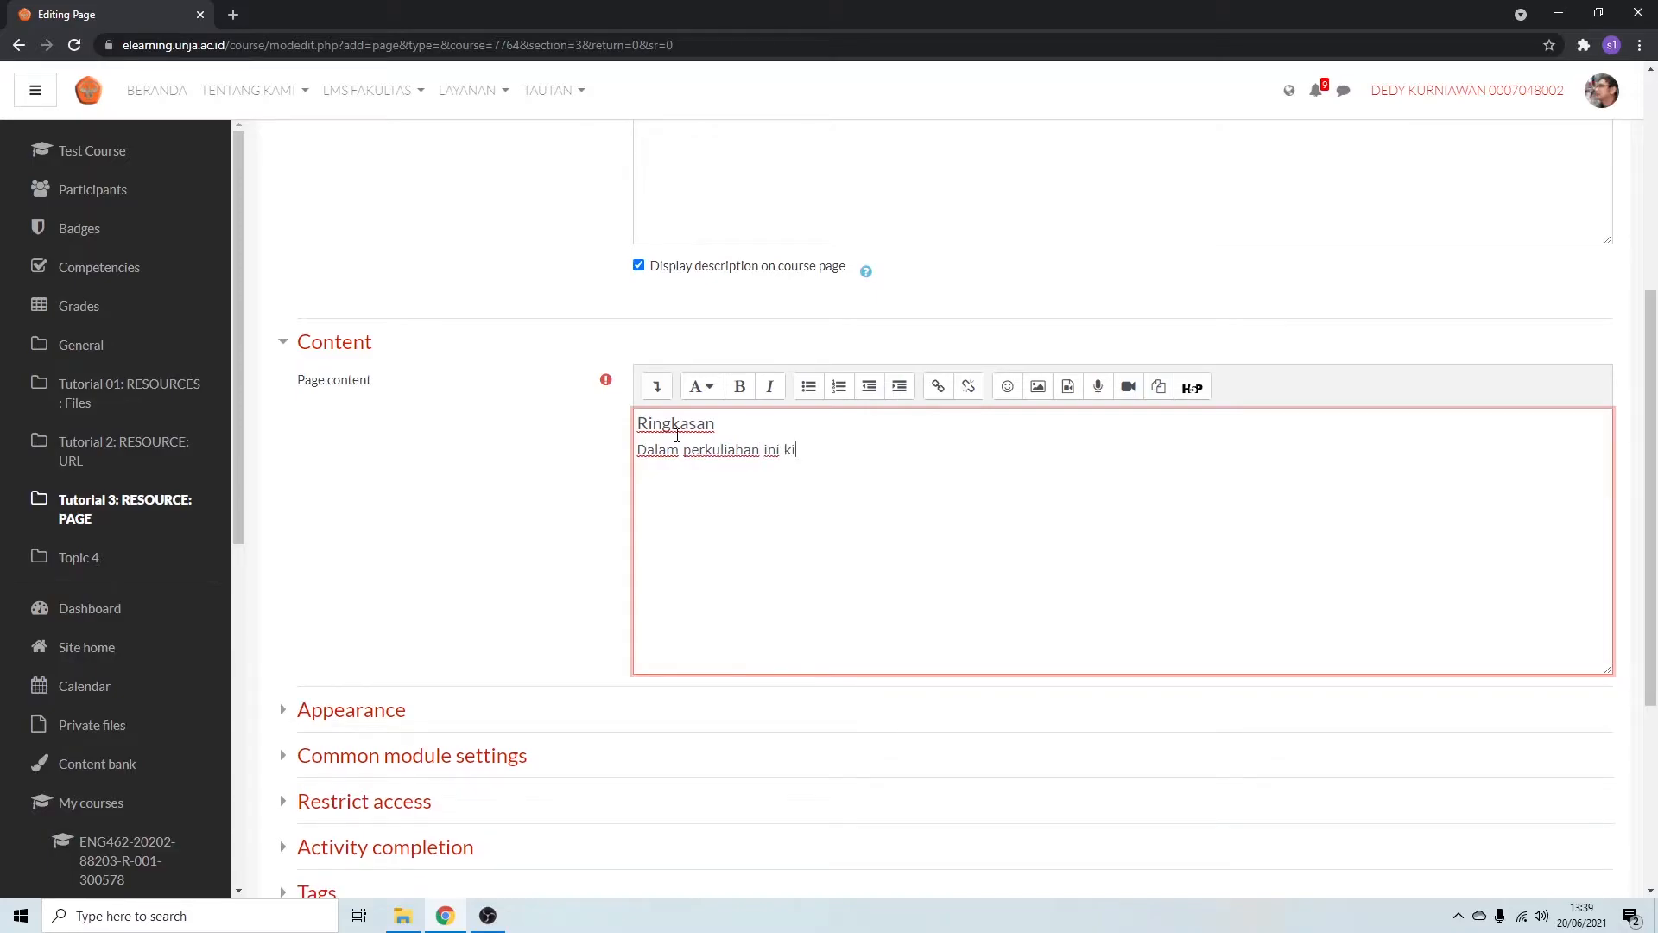
pyautogui.write('ta akan belajar menggunakan ')
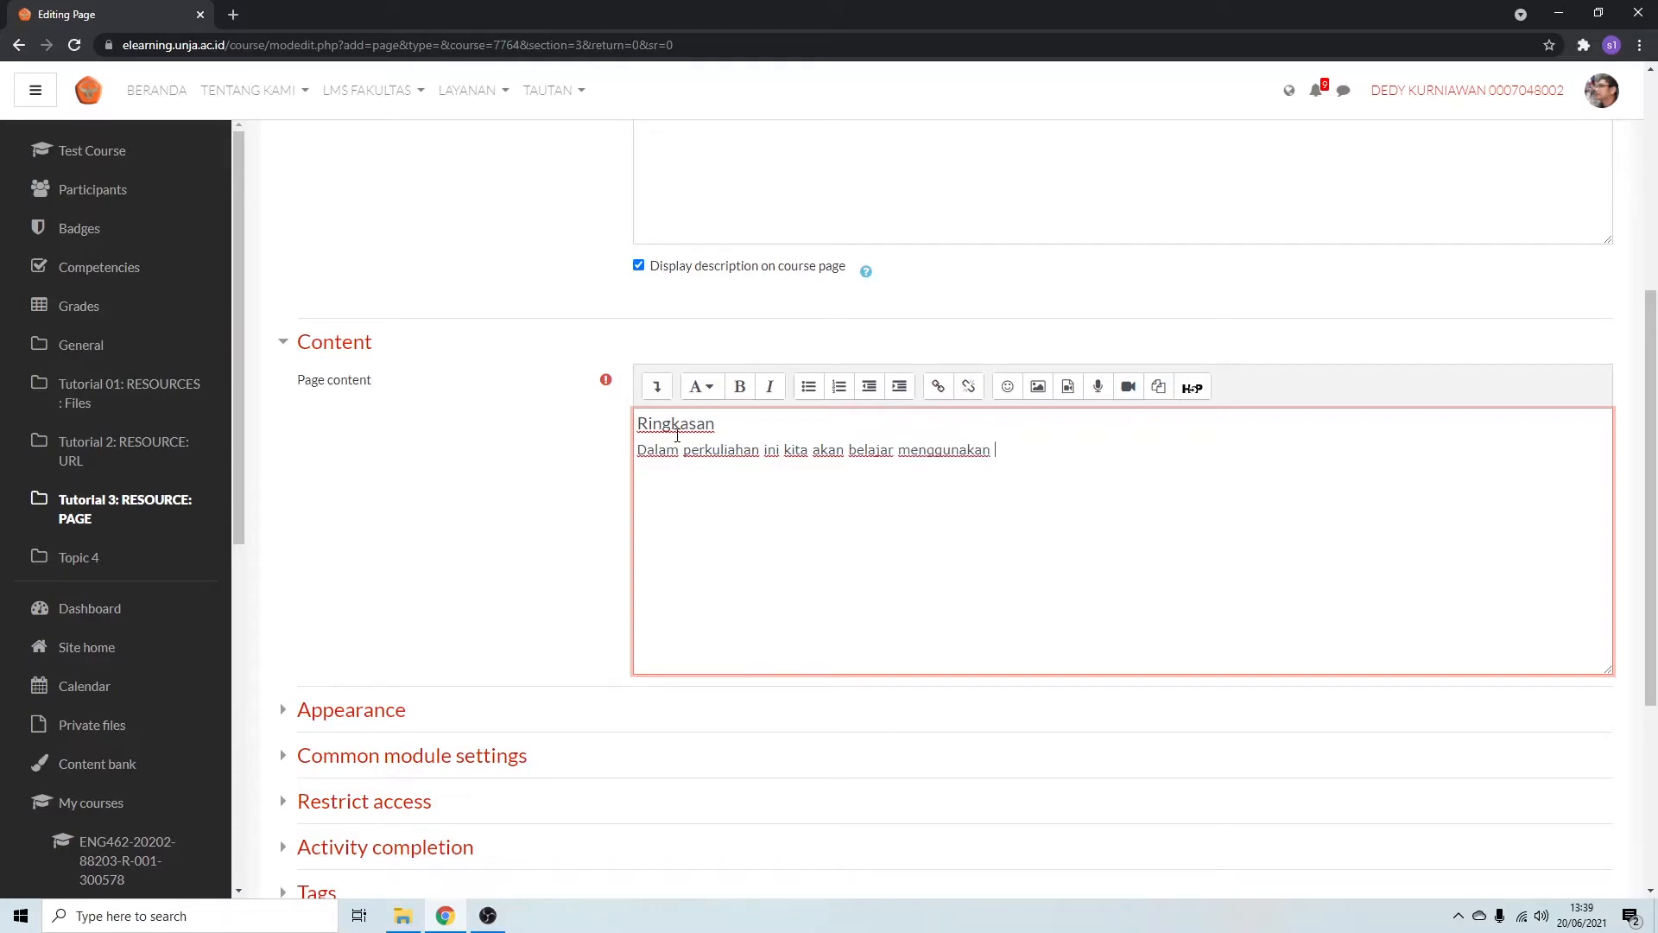
pyautogui.write('PAGE sebagai materi ajar di Moodle')
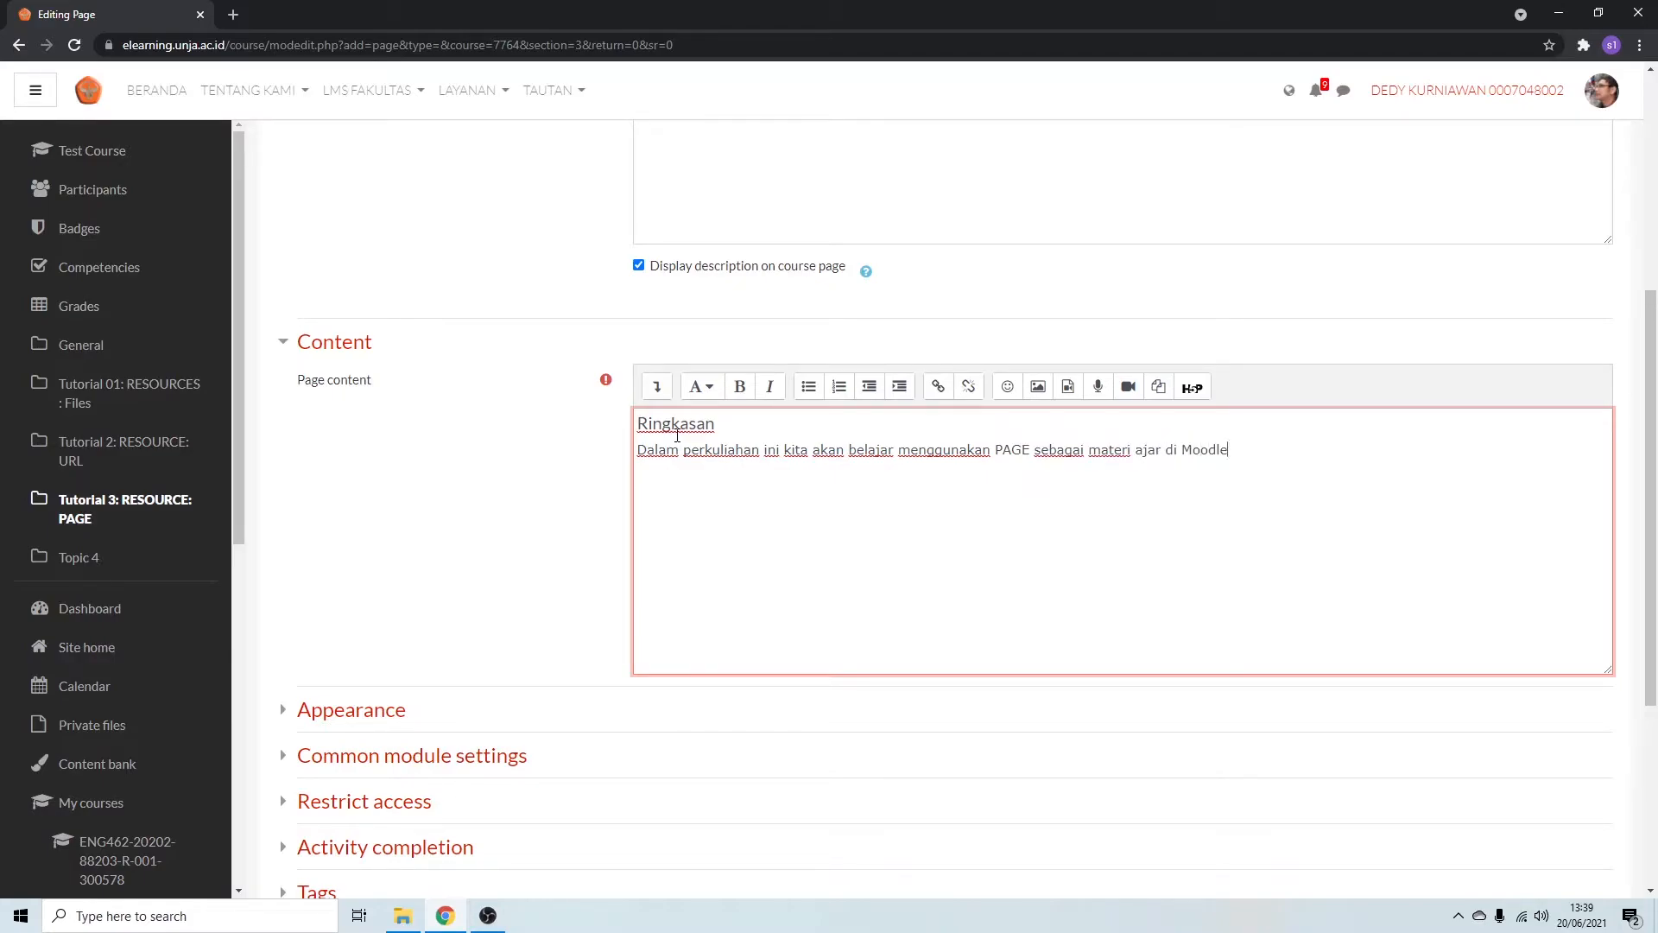
# Add a large heading "Tujuan Pembelajaran" below the summary paragraph.
pyautogui.click(698, 386)
pyautogui.click(704, 418)
pyautogui.write('Tujuan Pembelajaran')
pyautogui.press('Return')
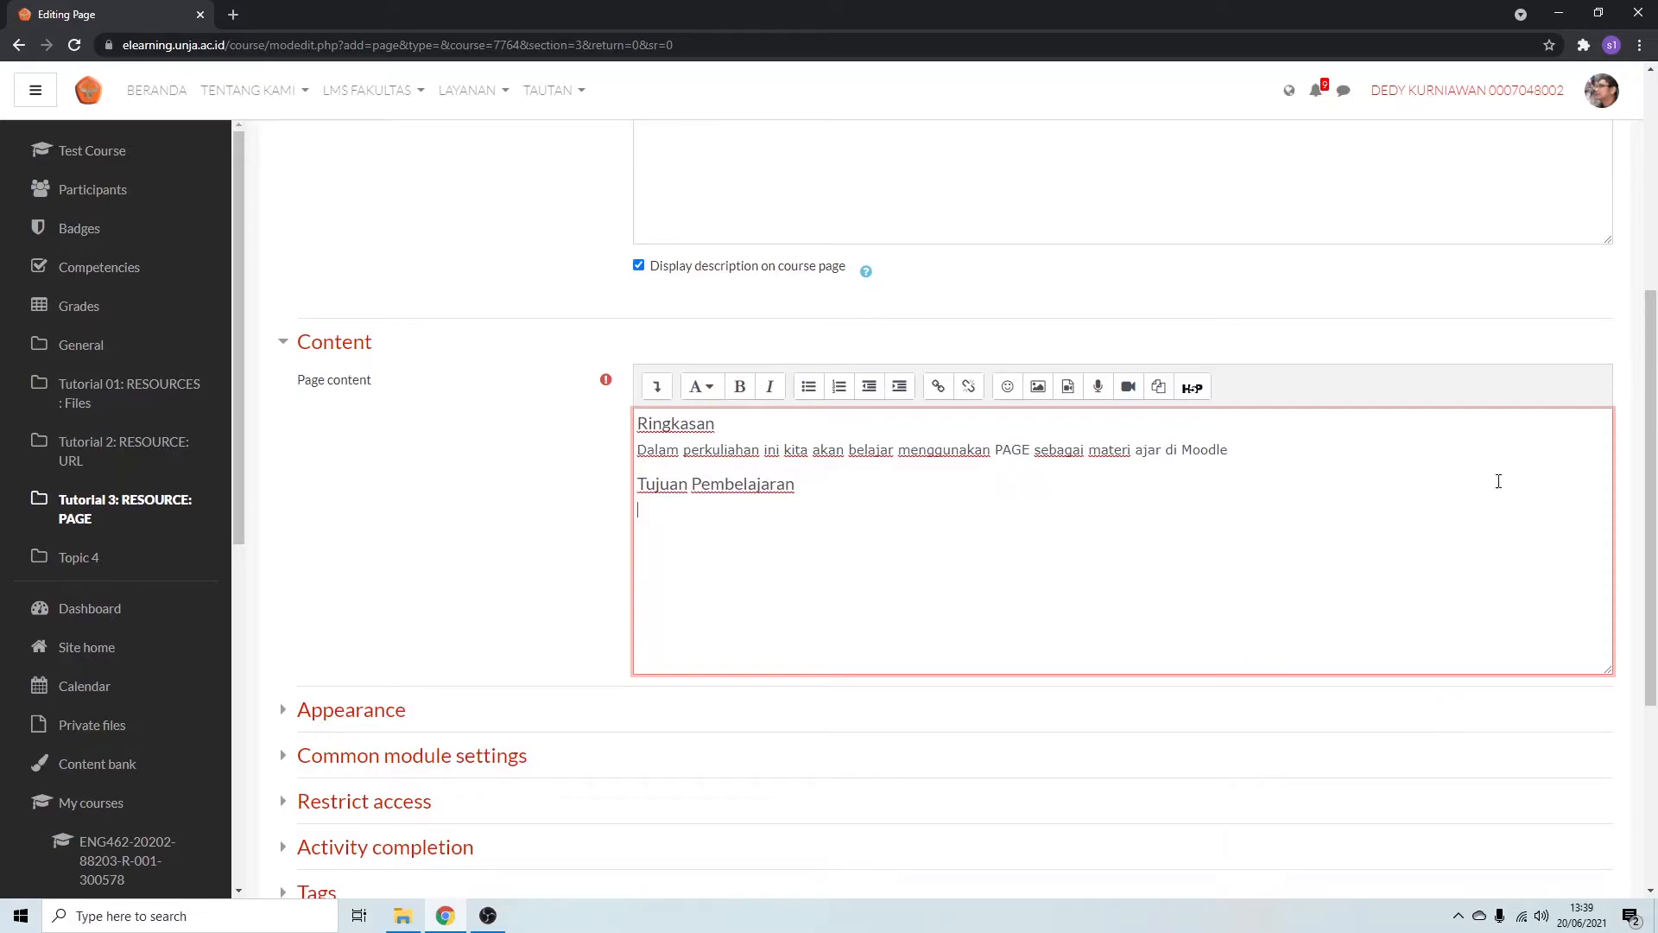
# Start a numbered list under Tujuan Pembelajaran with the item "Memahami tata cara penggunaan PAGE".
pyautogui.click(840, 388)
pyautogui.write('Memahami tata cara p')
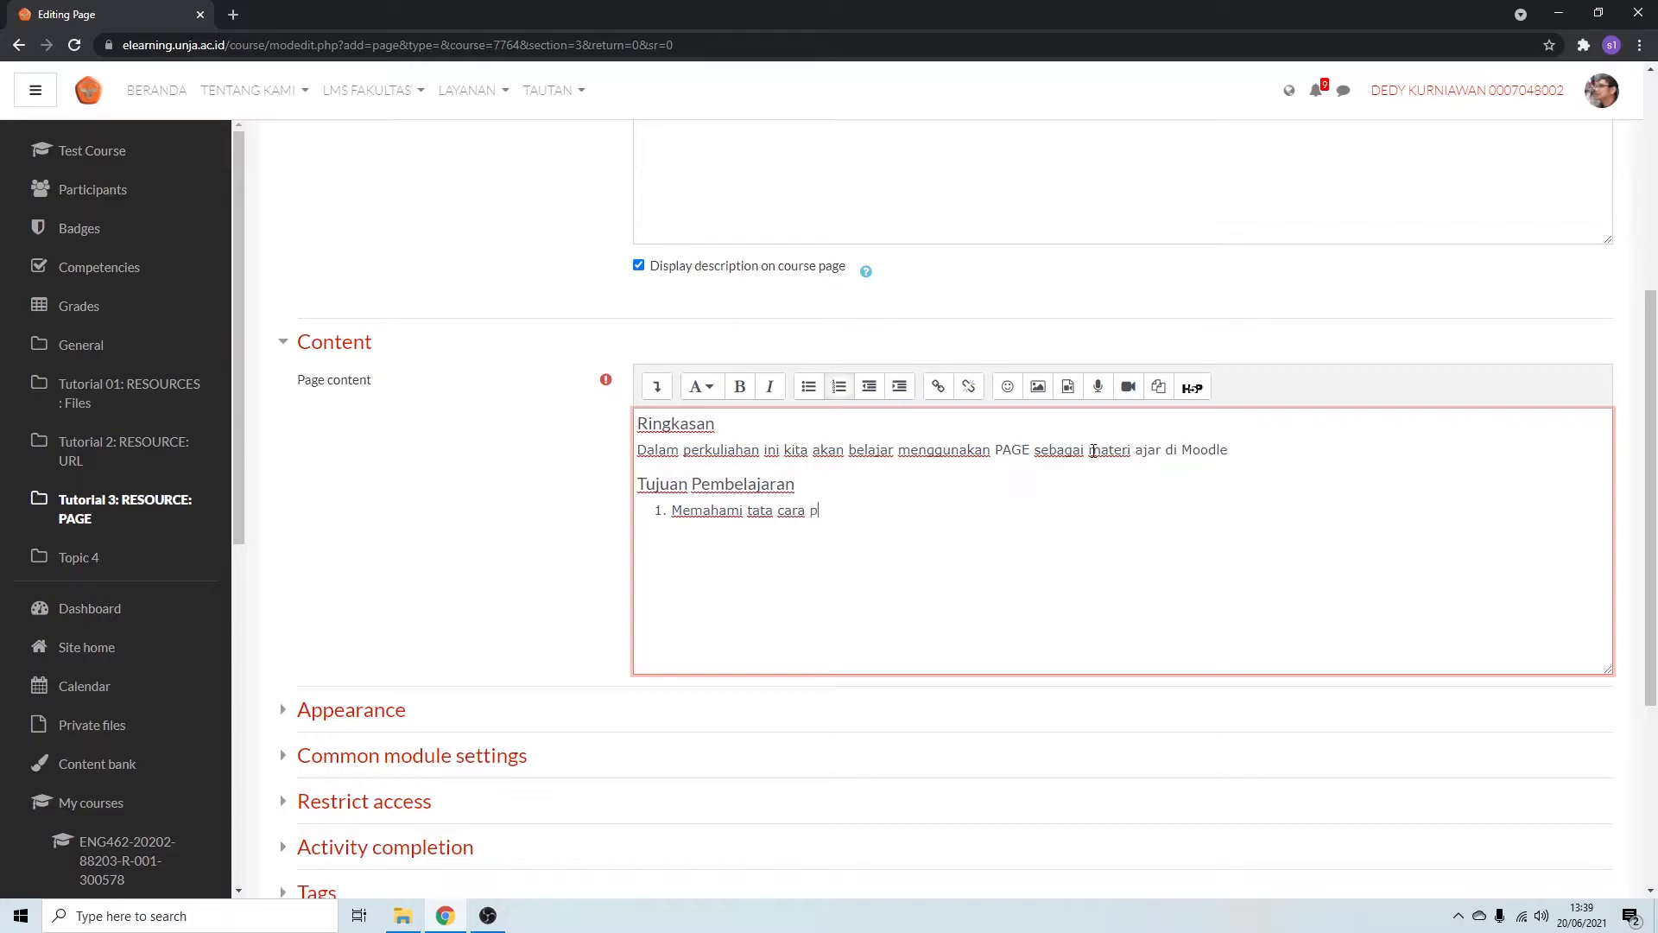
pyautogui.write('enggunaan PAGE')
pyautogui.press('Return')
# Add the second objective "Mampu mendesain dan mengembangkan PAGE di Moodle" and end the numbered list.
pyautogui.write('Mampu me')
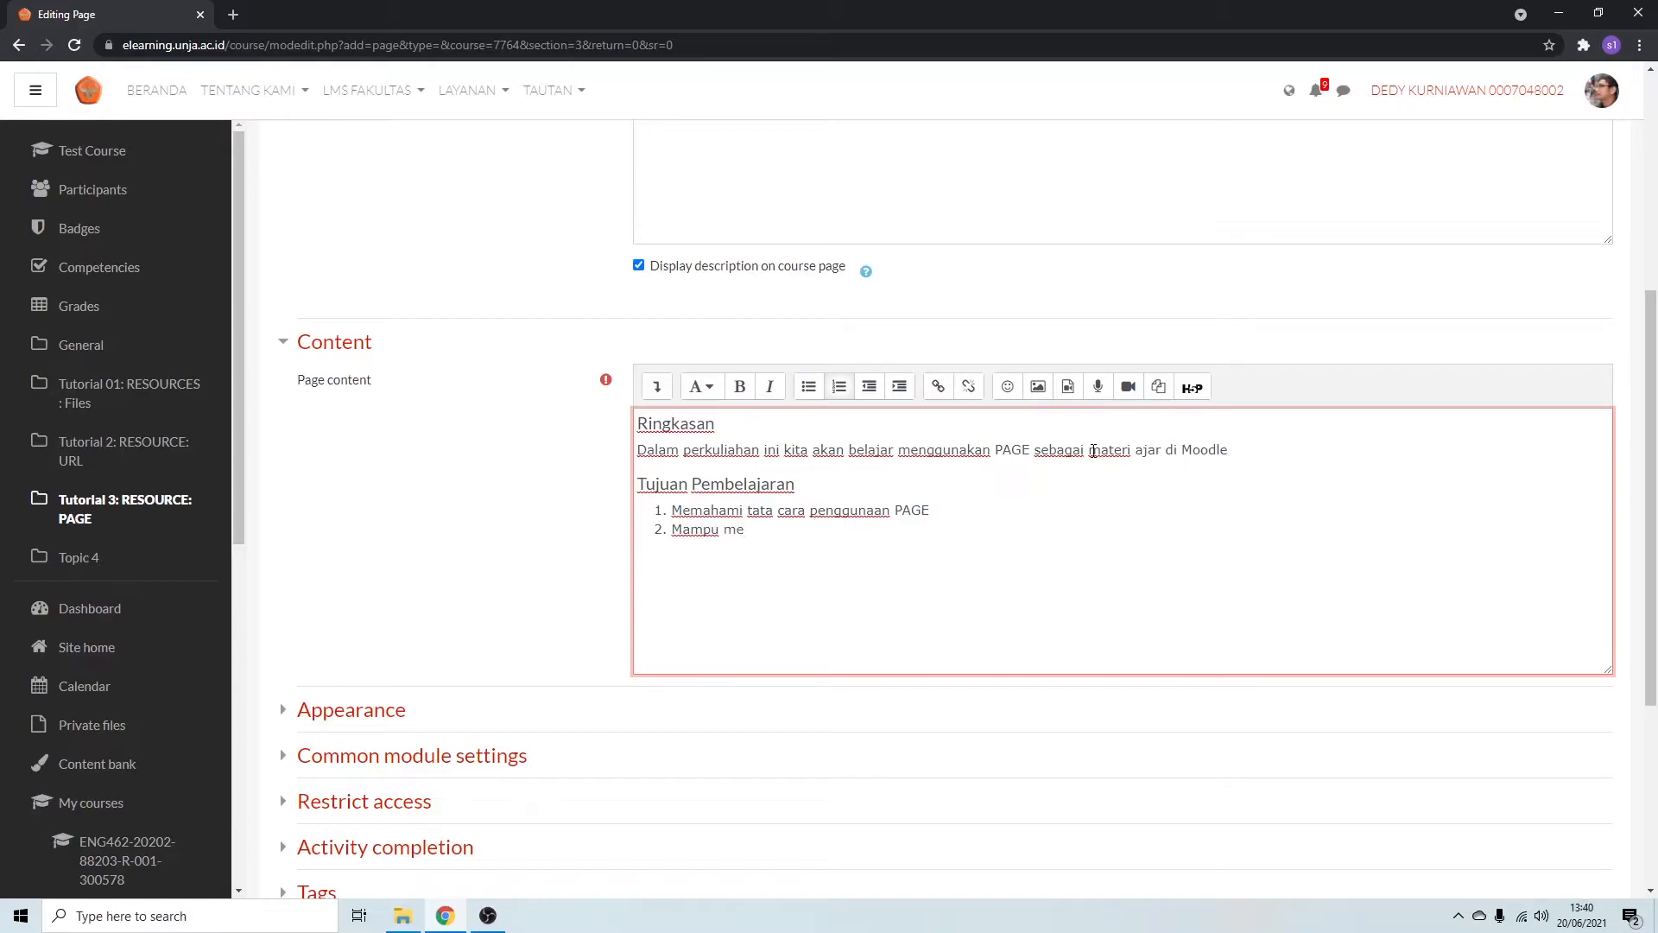
pyautogui.write('ndesain')
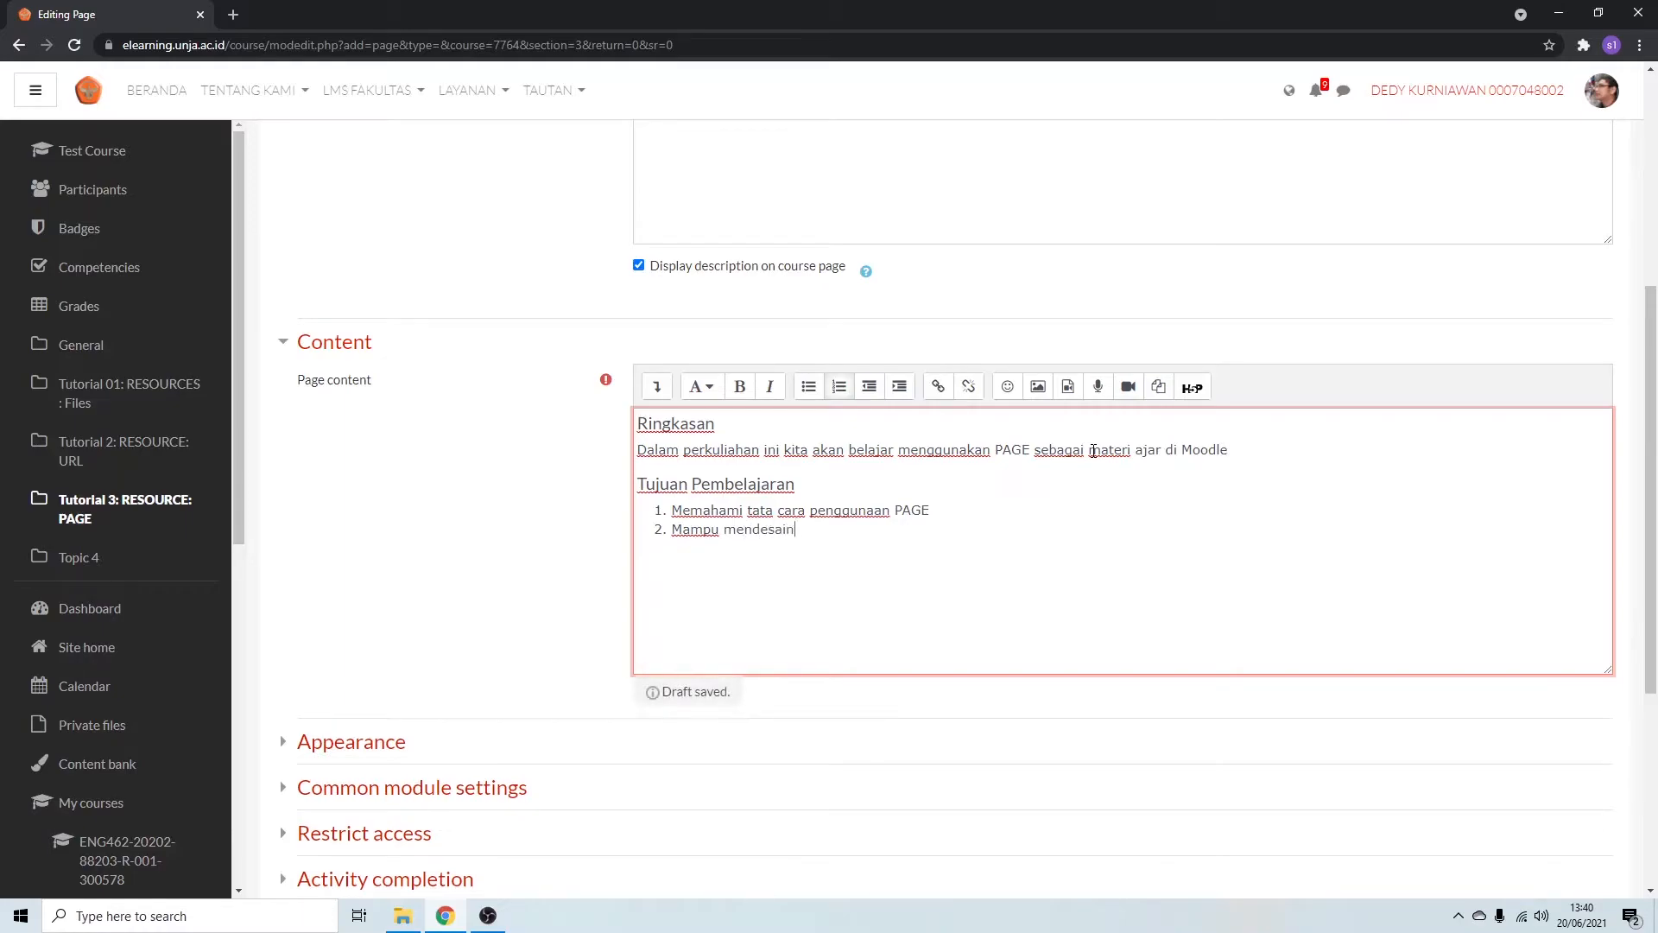
pyautogui.write(' dan mengembangka')
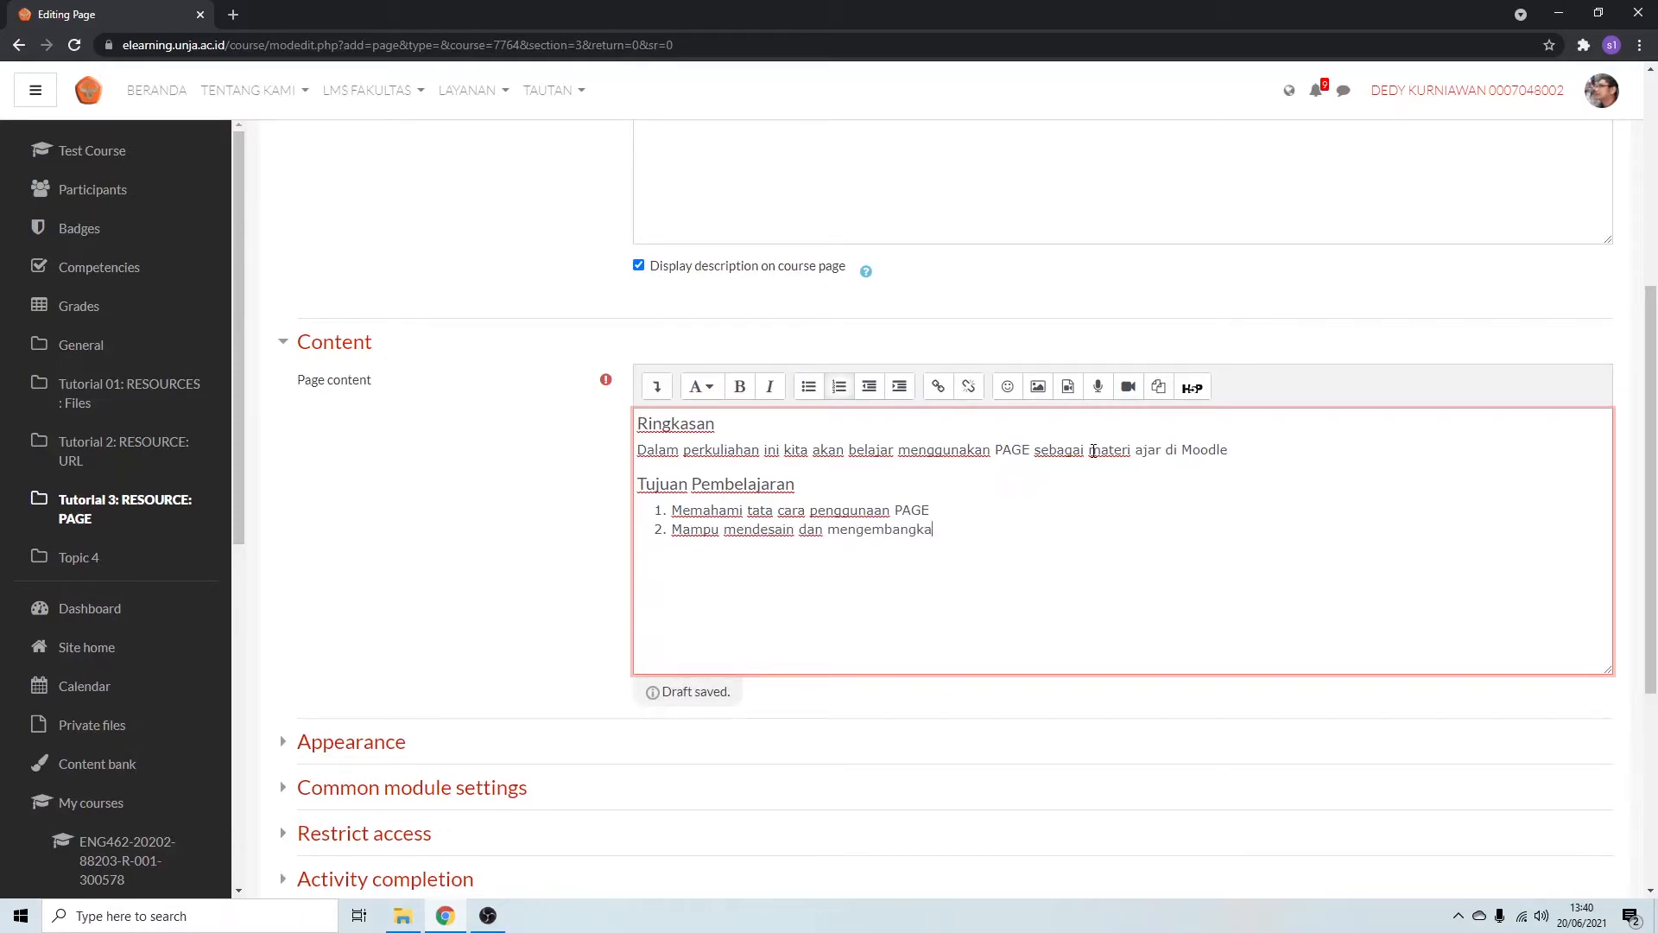
pyautogui.write('n PAGE ')
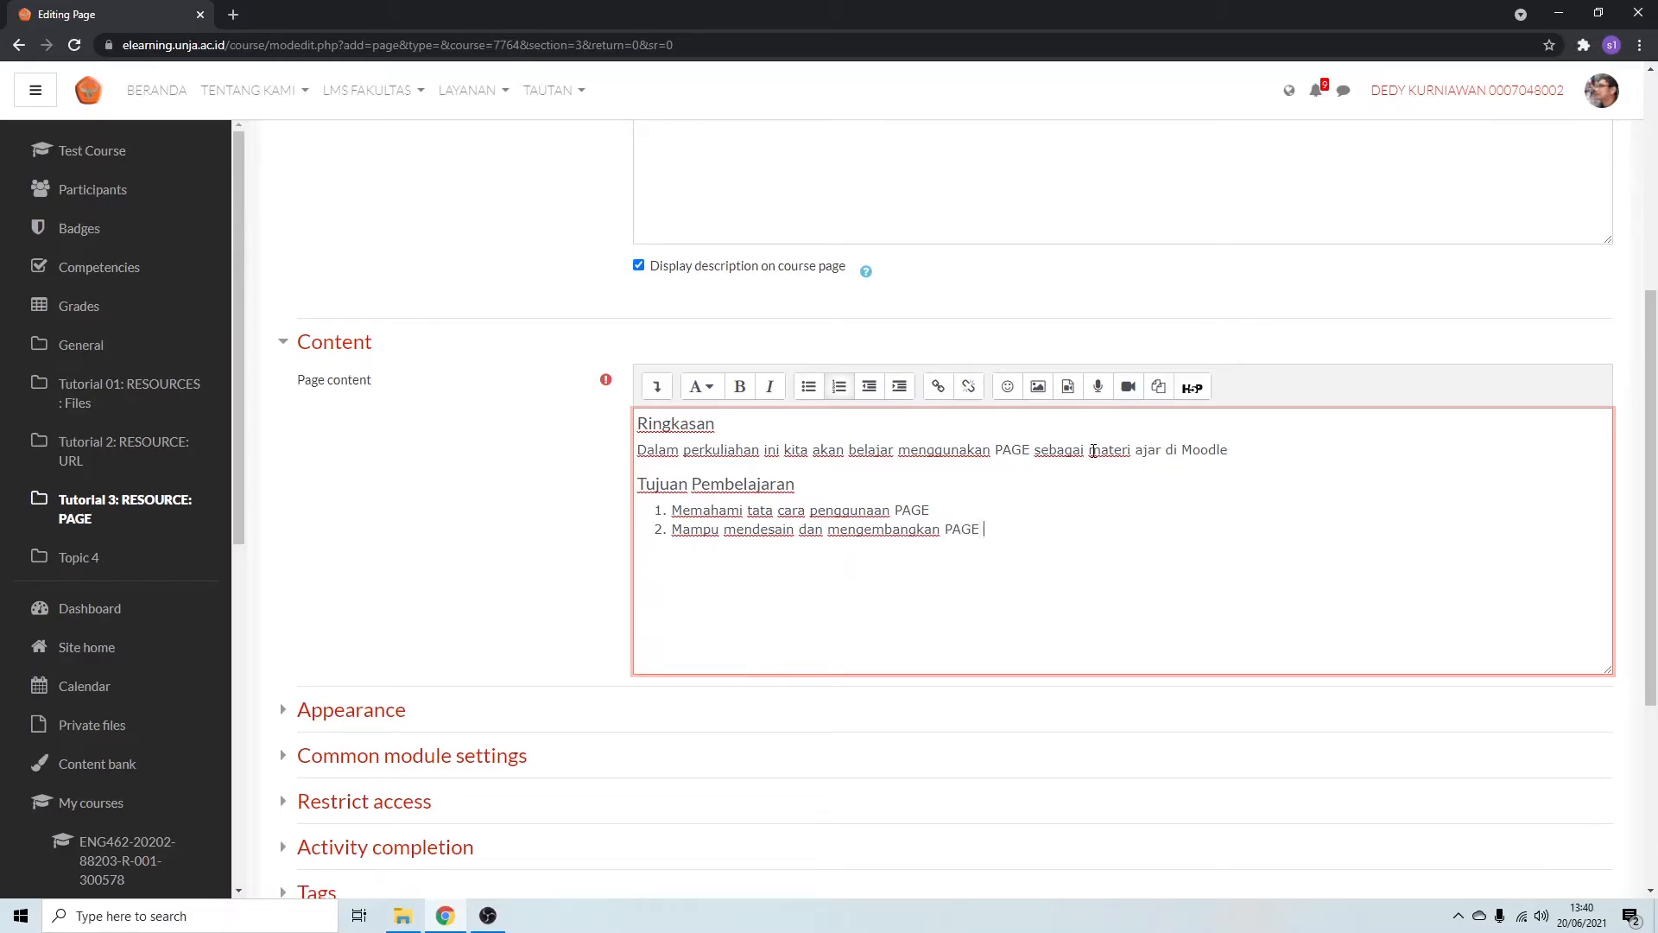
pyautogui.write('di Moodle')
pyautogui.press('Return')
pyautogui.press('Return')
# Add a large heading "Langkah Pembelajaran" below the objectives list.
pyautogui.click(702, 386)
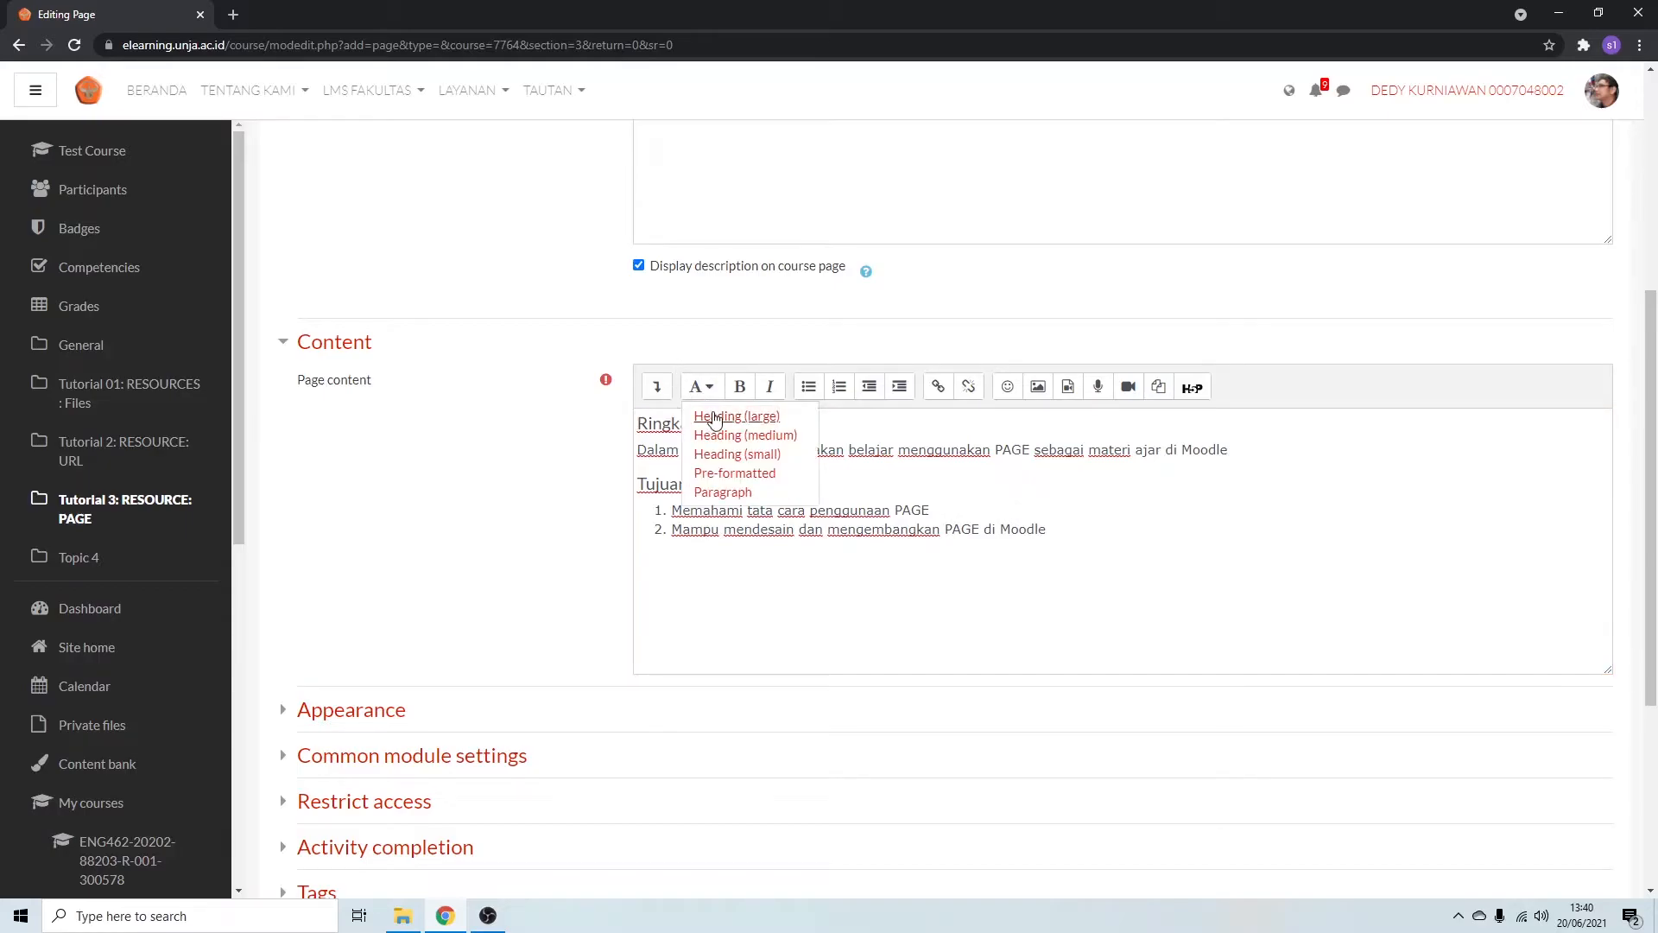
pyautogui.click(1152, 537)
pyautogui.write('Langkah Pembelajara')
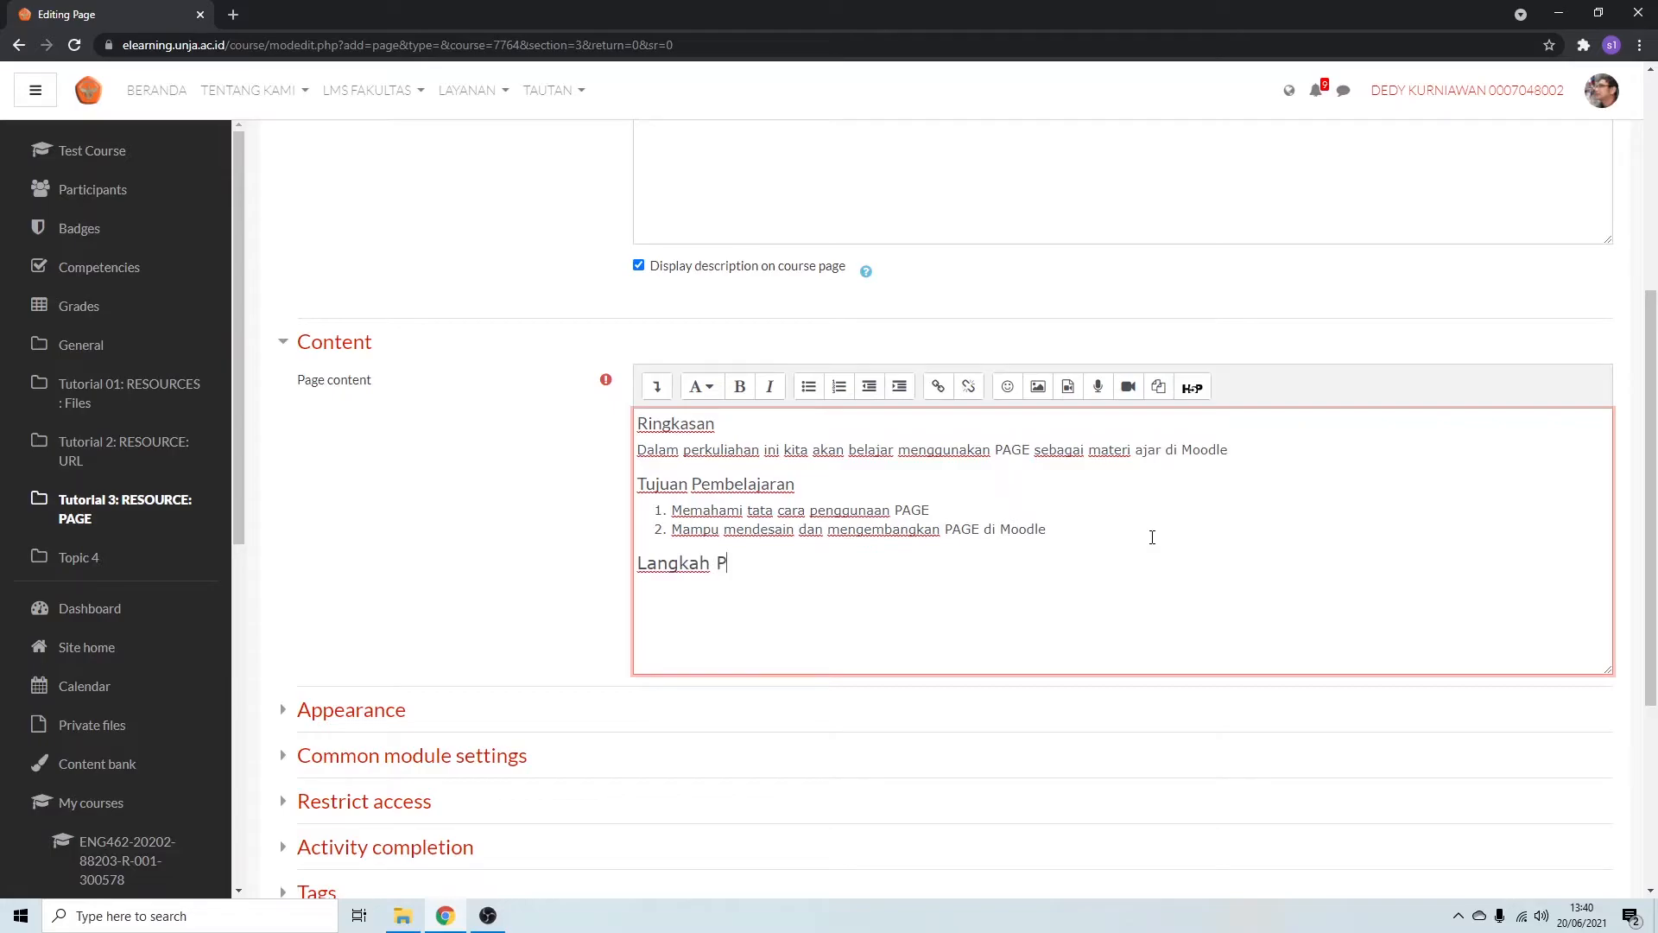
pyautogui.press('BackSpace')
pyautogui.press('BackSpace')
pyautogui.press('BackSpace')
pyautogui.write('aran')
pyautogui.press('Return')
# Create a numbered list under Langkah Pembelajaran with "baca halaman ini" and "Baca materi berjudul Dokumen 1".
pyautogui.click(847, 387)
pyautogui.write('baca ')
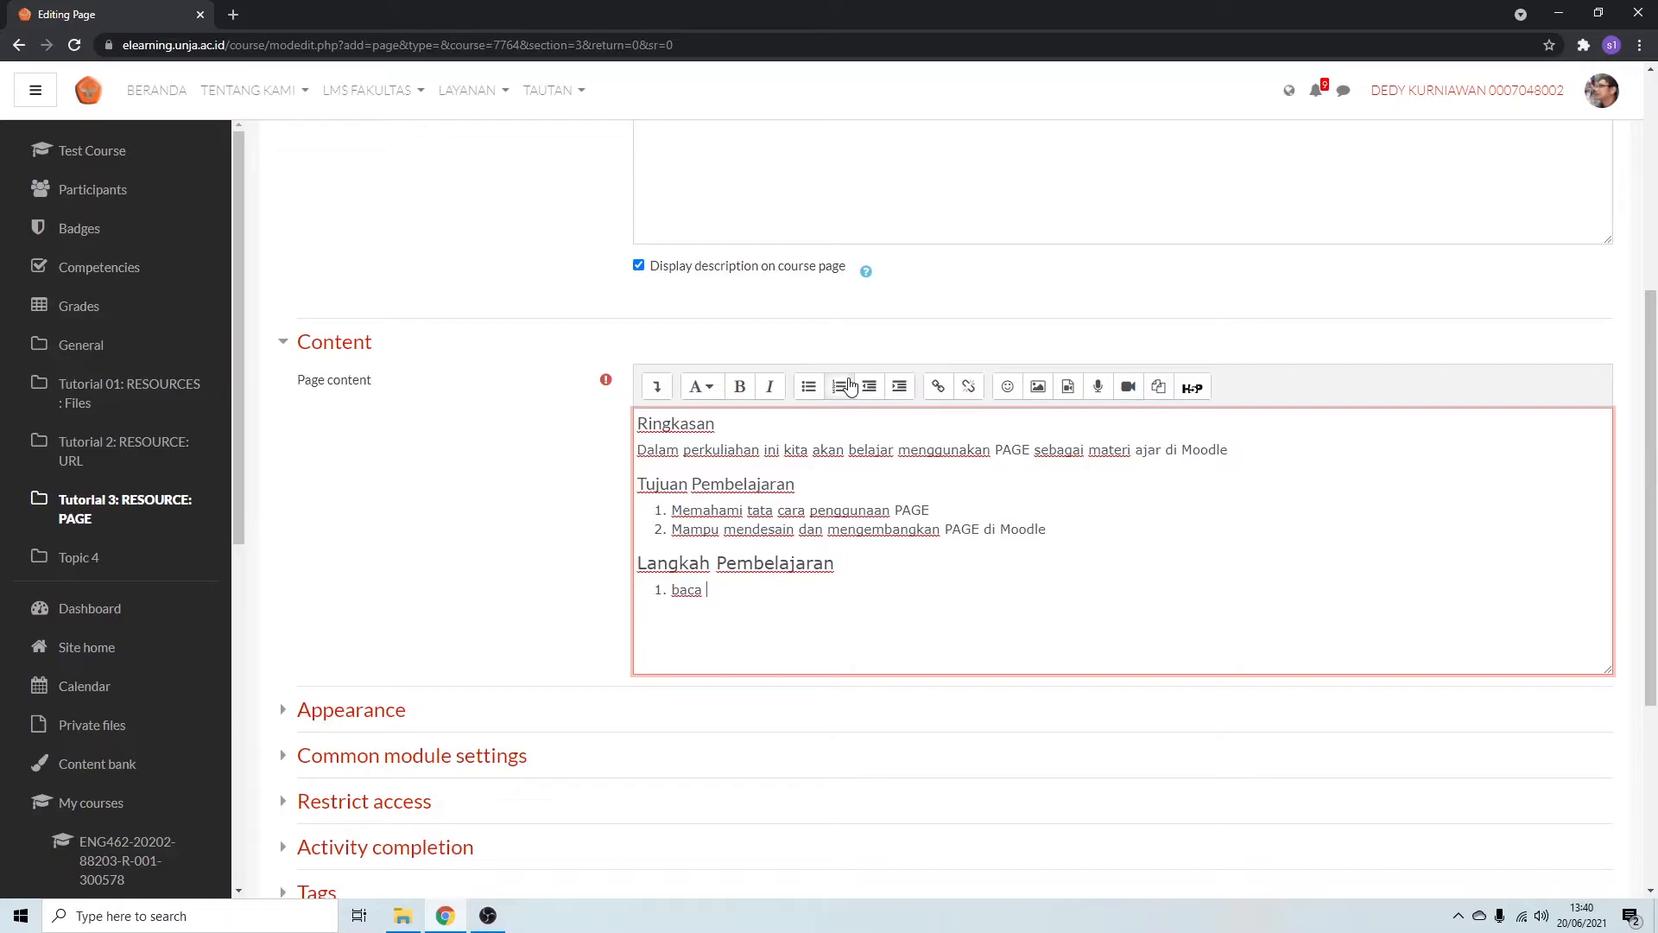
pyautogui.write('halaman ini')
pyautogui.write('Baca')
pyautogui.write(' materi ')
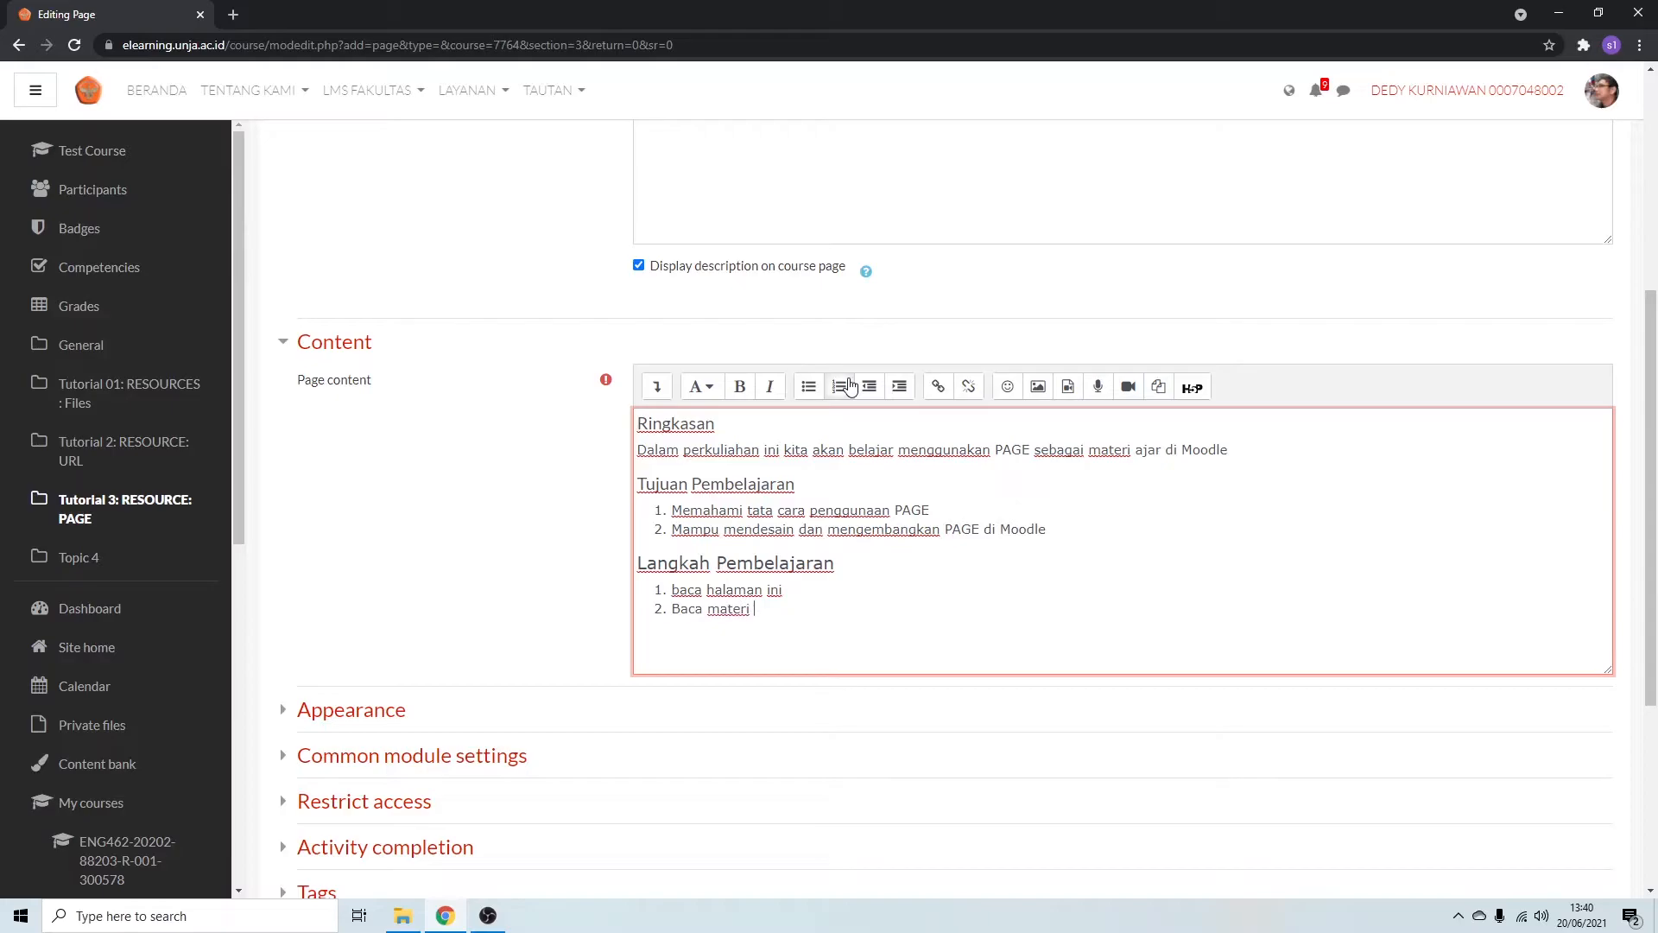
pyautogui.write('berjudul')
pyautogui.write('Dokumen ')
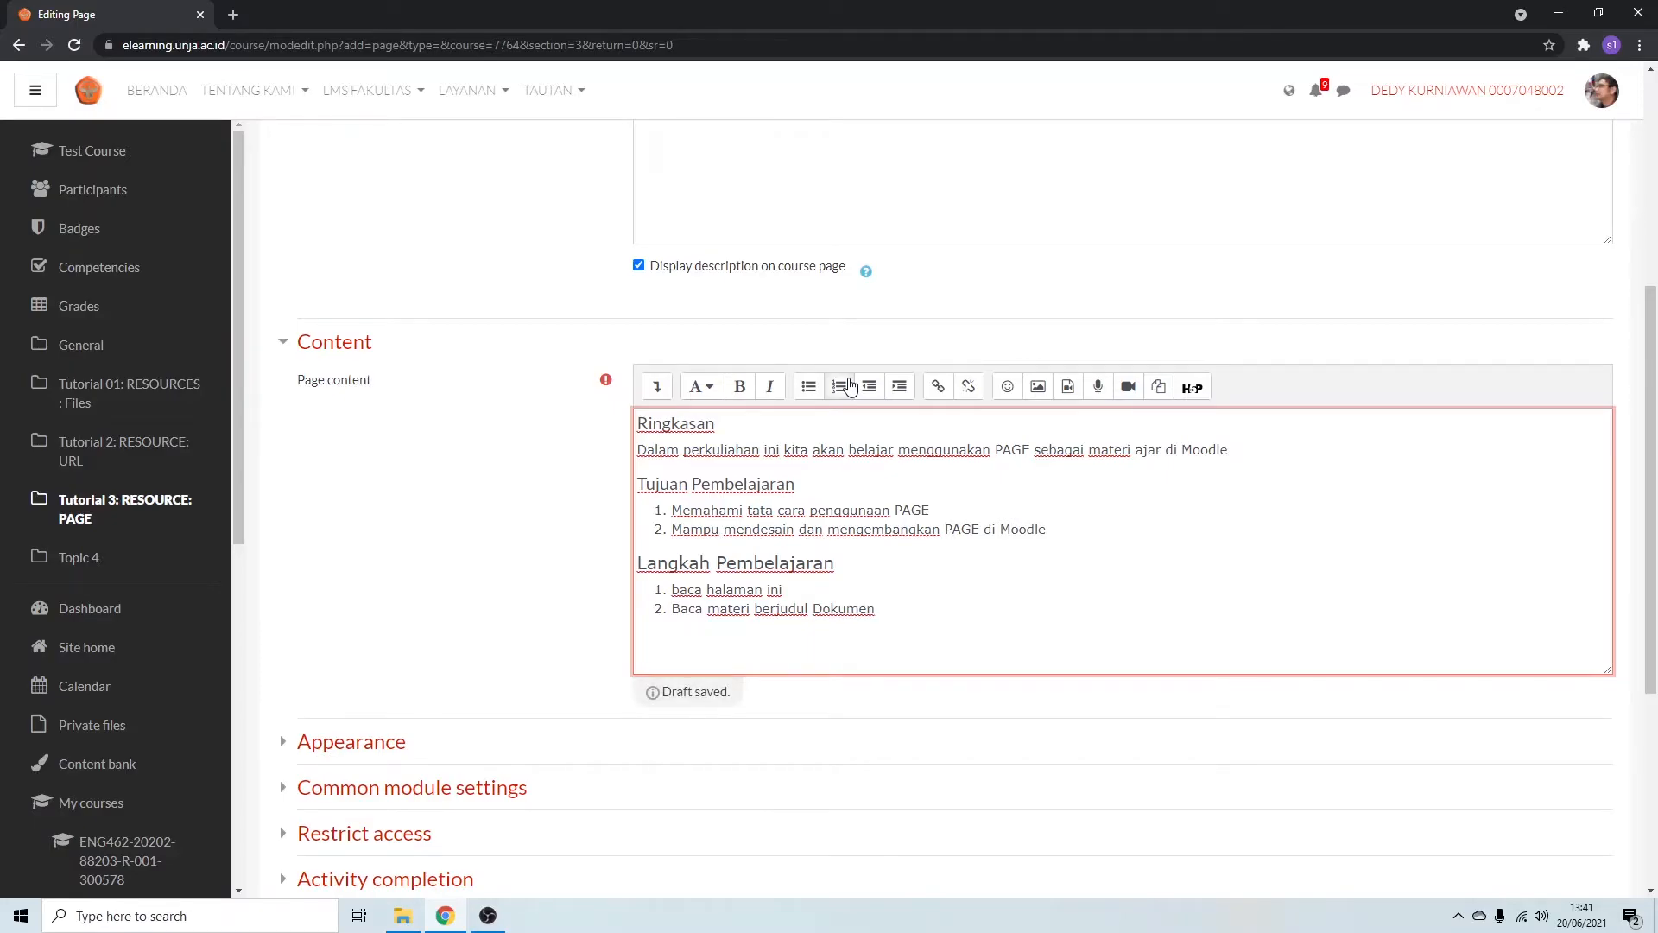
pyautogui.write('1')
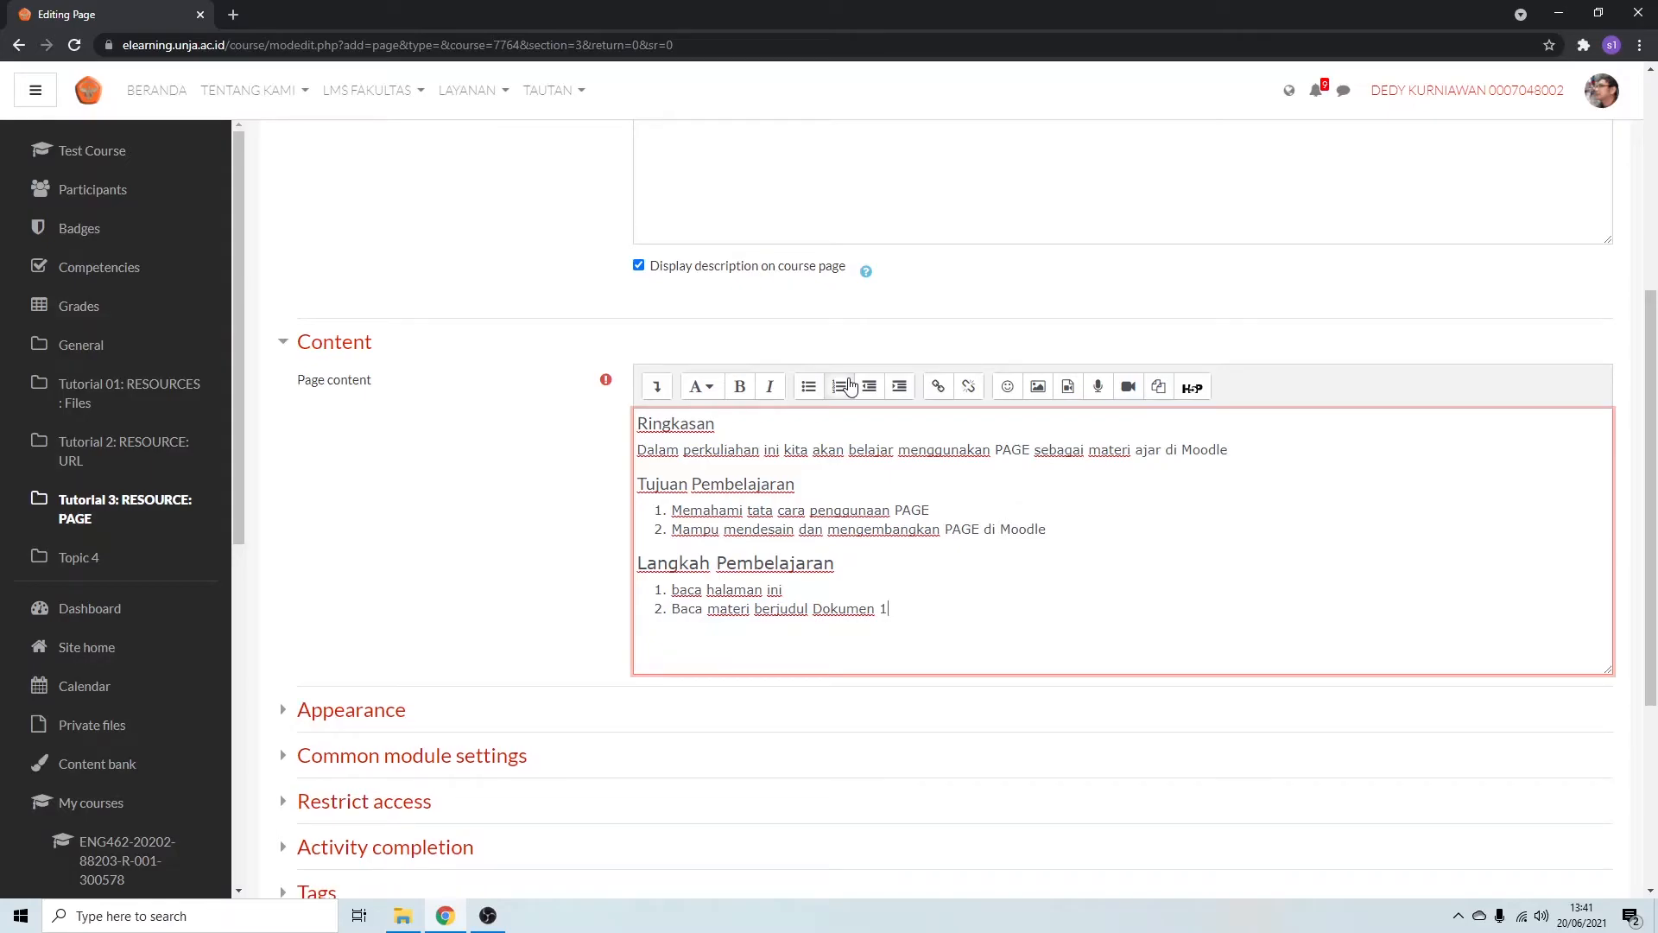
# Add the third learning step "Kunjungi website Unja" to the numbered list.
pyautogui.press('Return')
pyautogui.write('Kunjungi')
pyautogui.write('website Unja')
pyautogui.hotkey('ctrl', 'shift', 'Left')
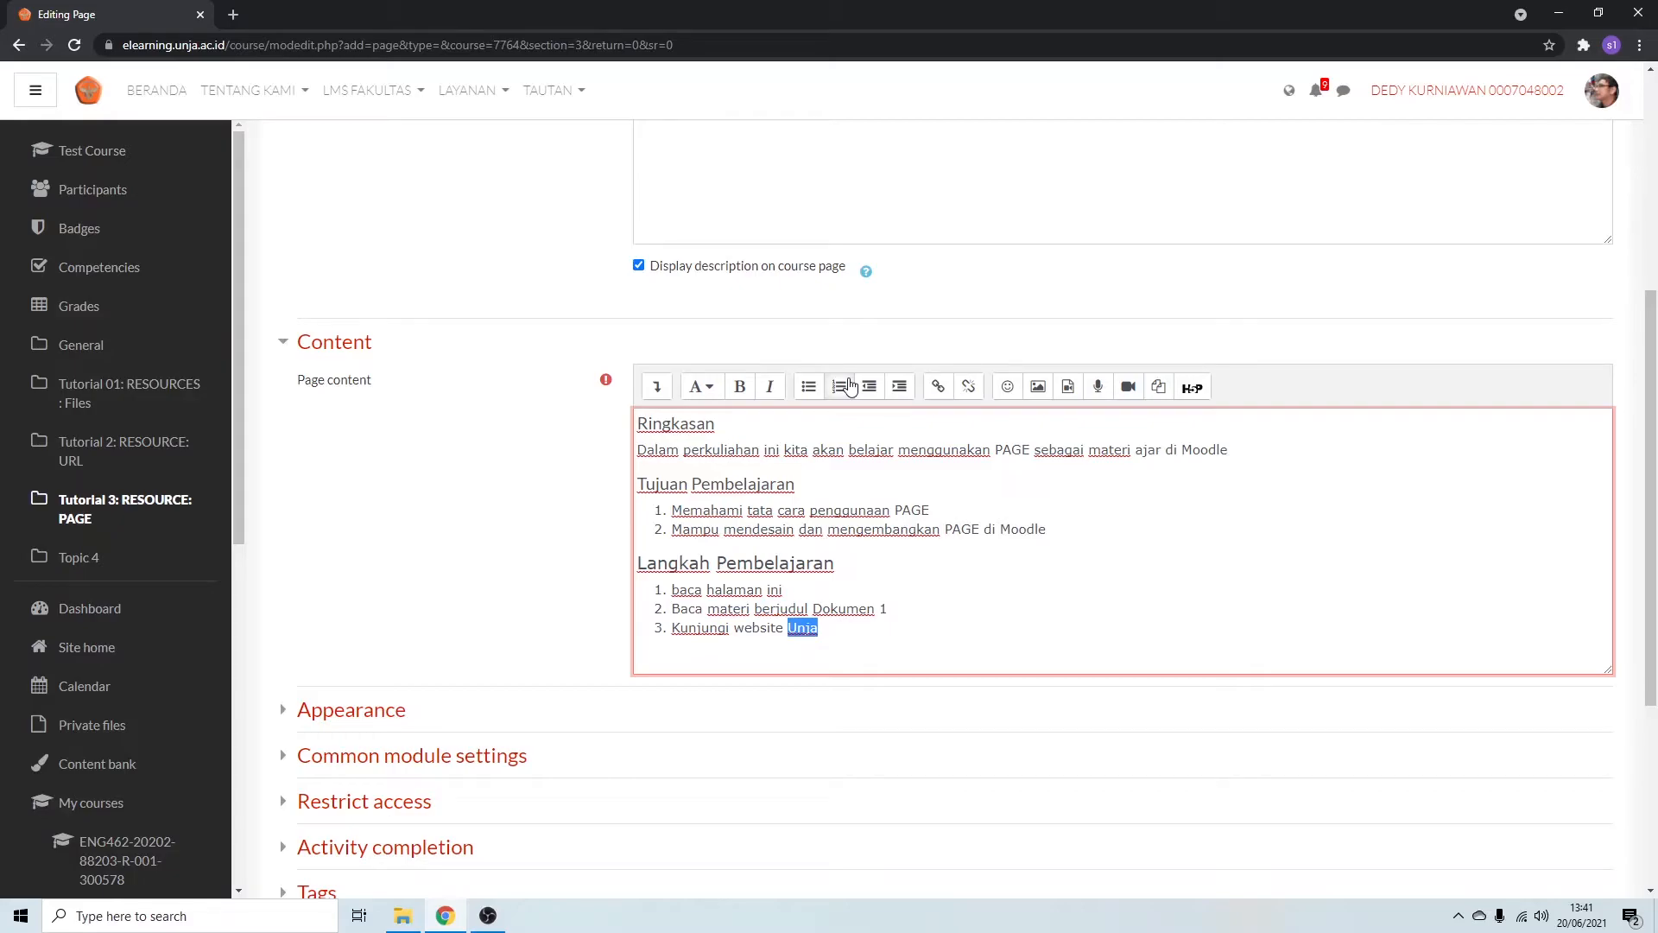
pyautogui.click(939, 388)
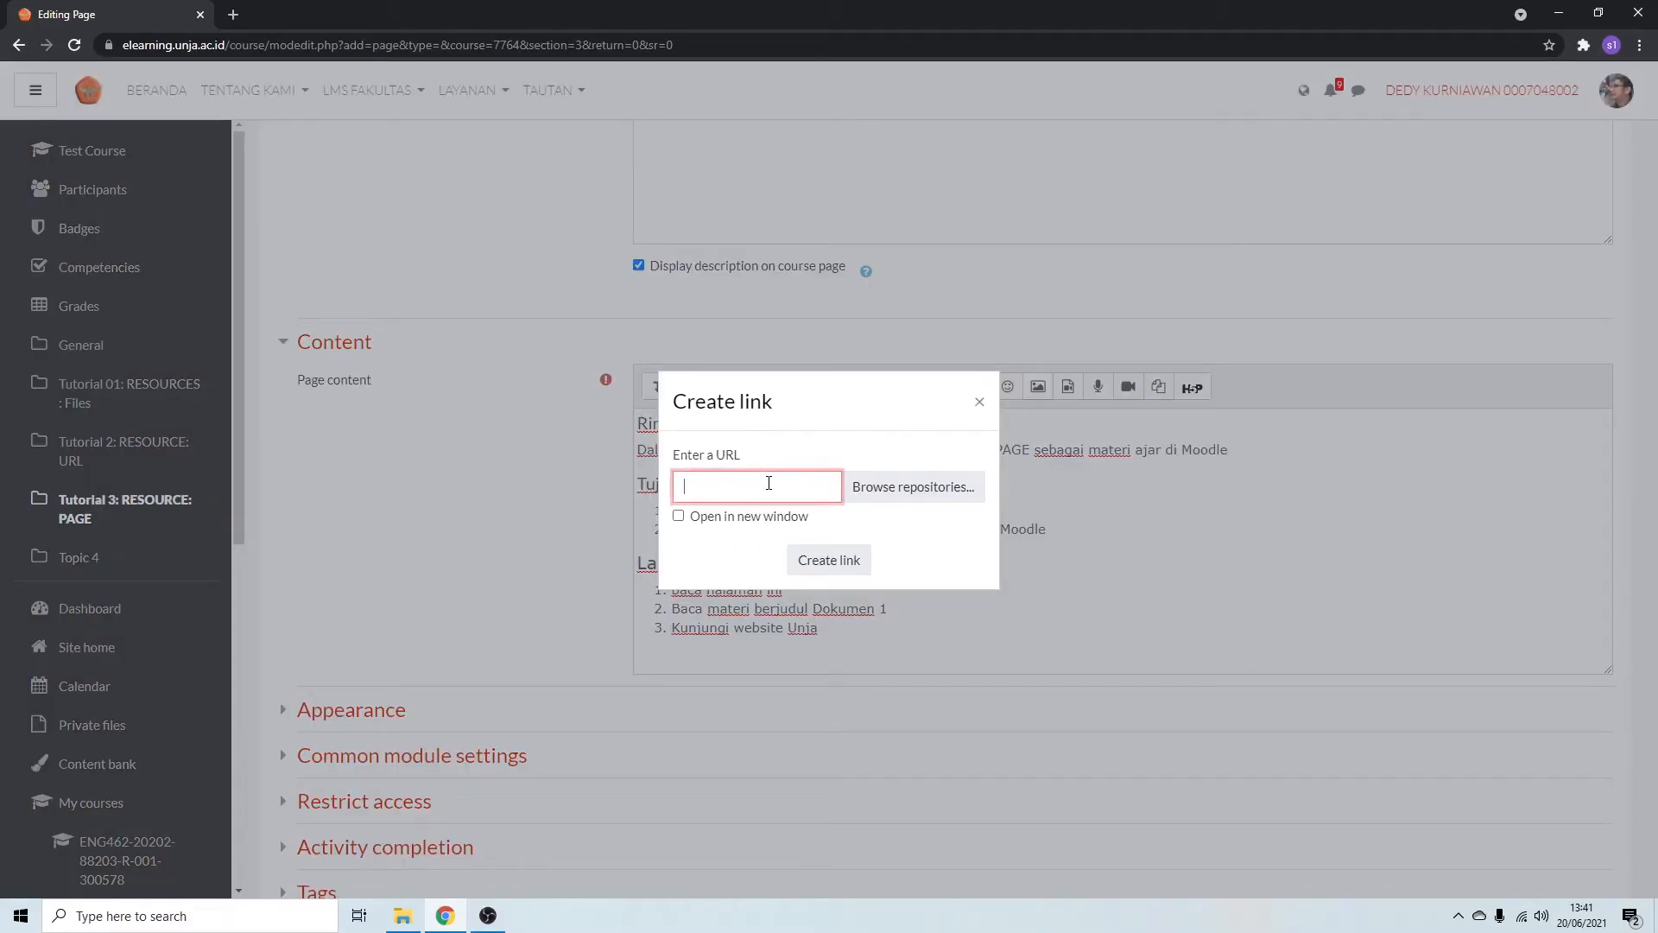
pyautogui.write('https://unja.ac.id')
pyautogui.click(684, 521)
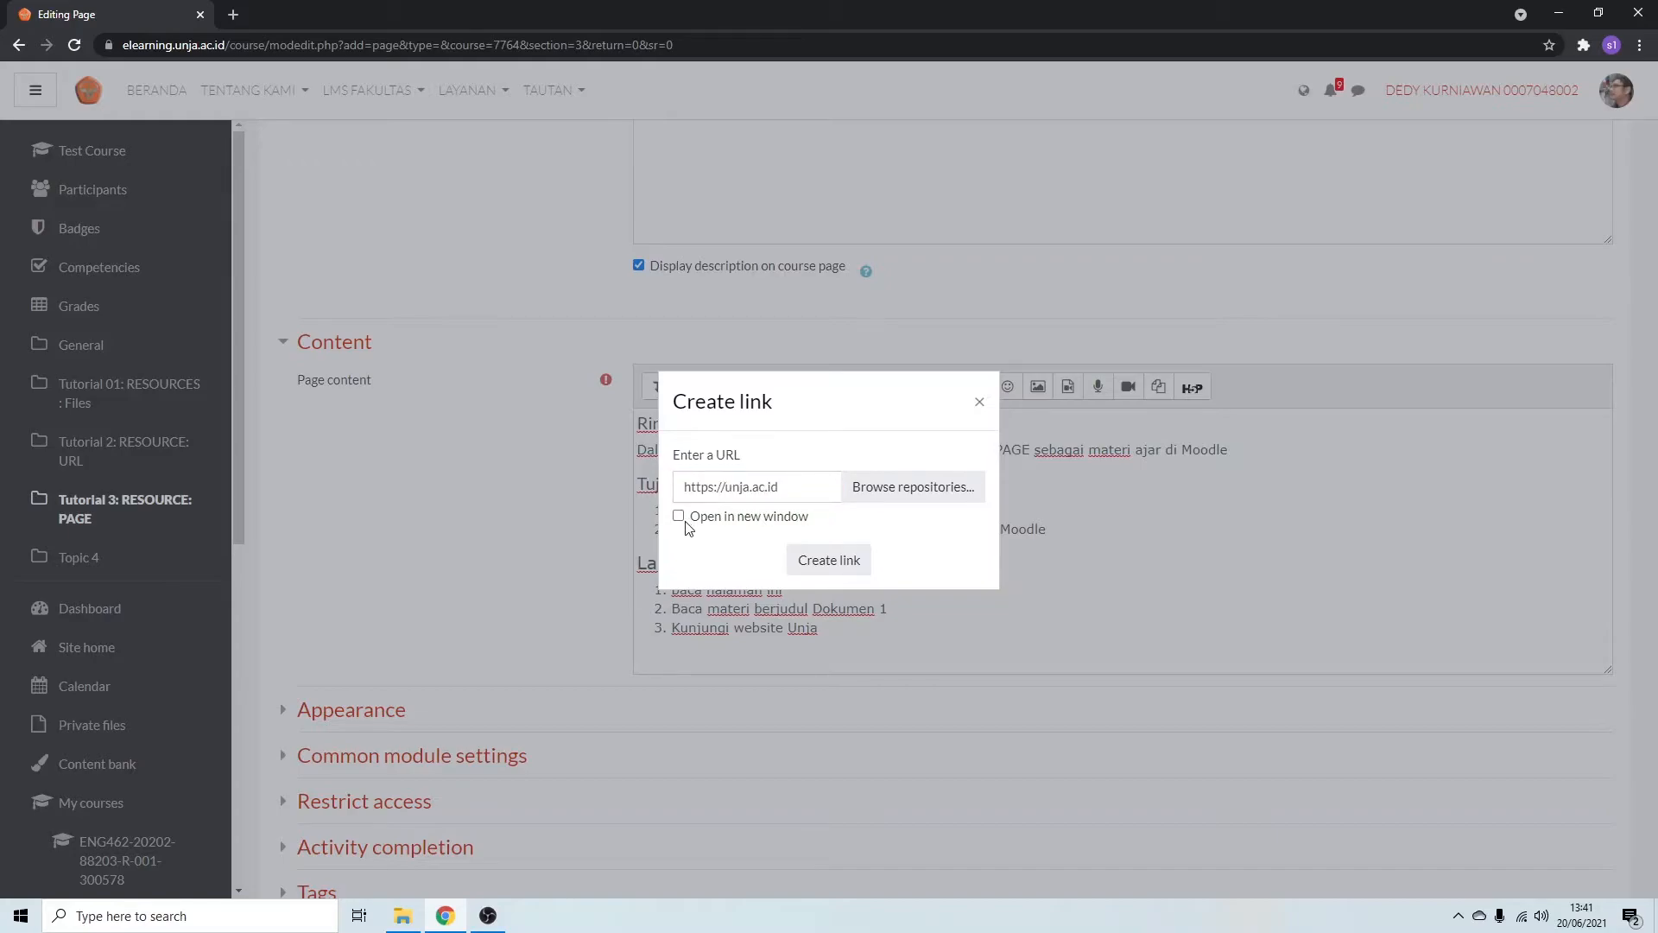
pyautogui.click(680, 515)
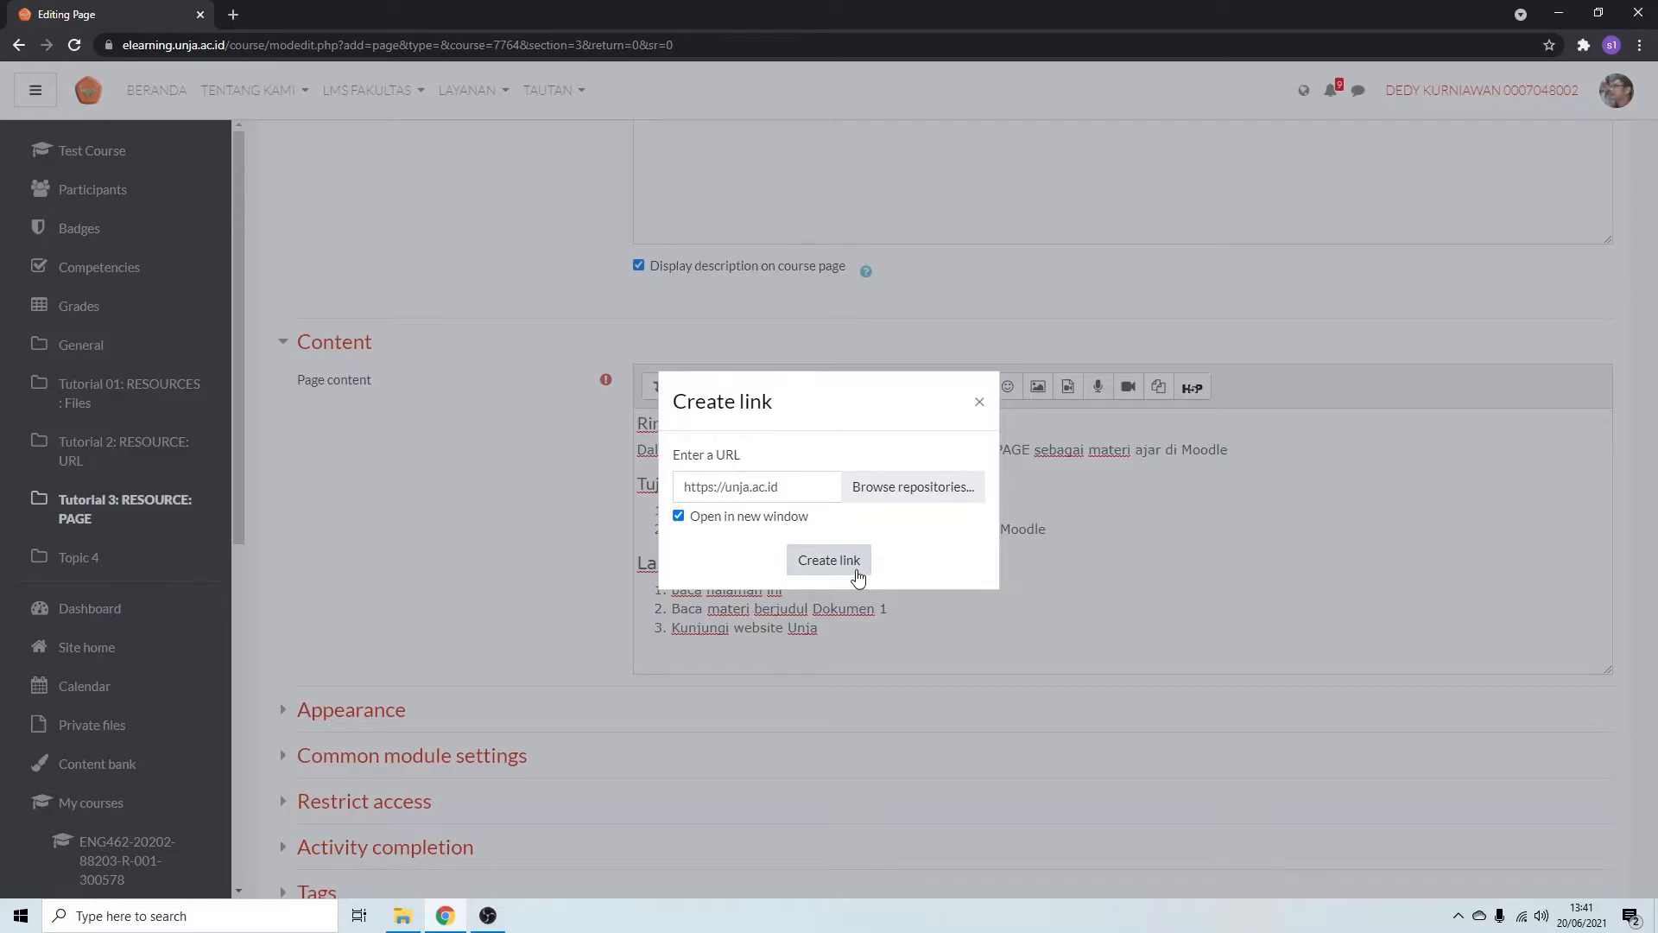
pyautogui.click(830, 561)
# Upload logo_unja.jpg as an image on a new line below the Langkah Pembelajaran list.
pyautogui.click(940, 648)
pyautogui.press('Return')
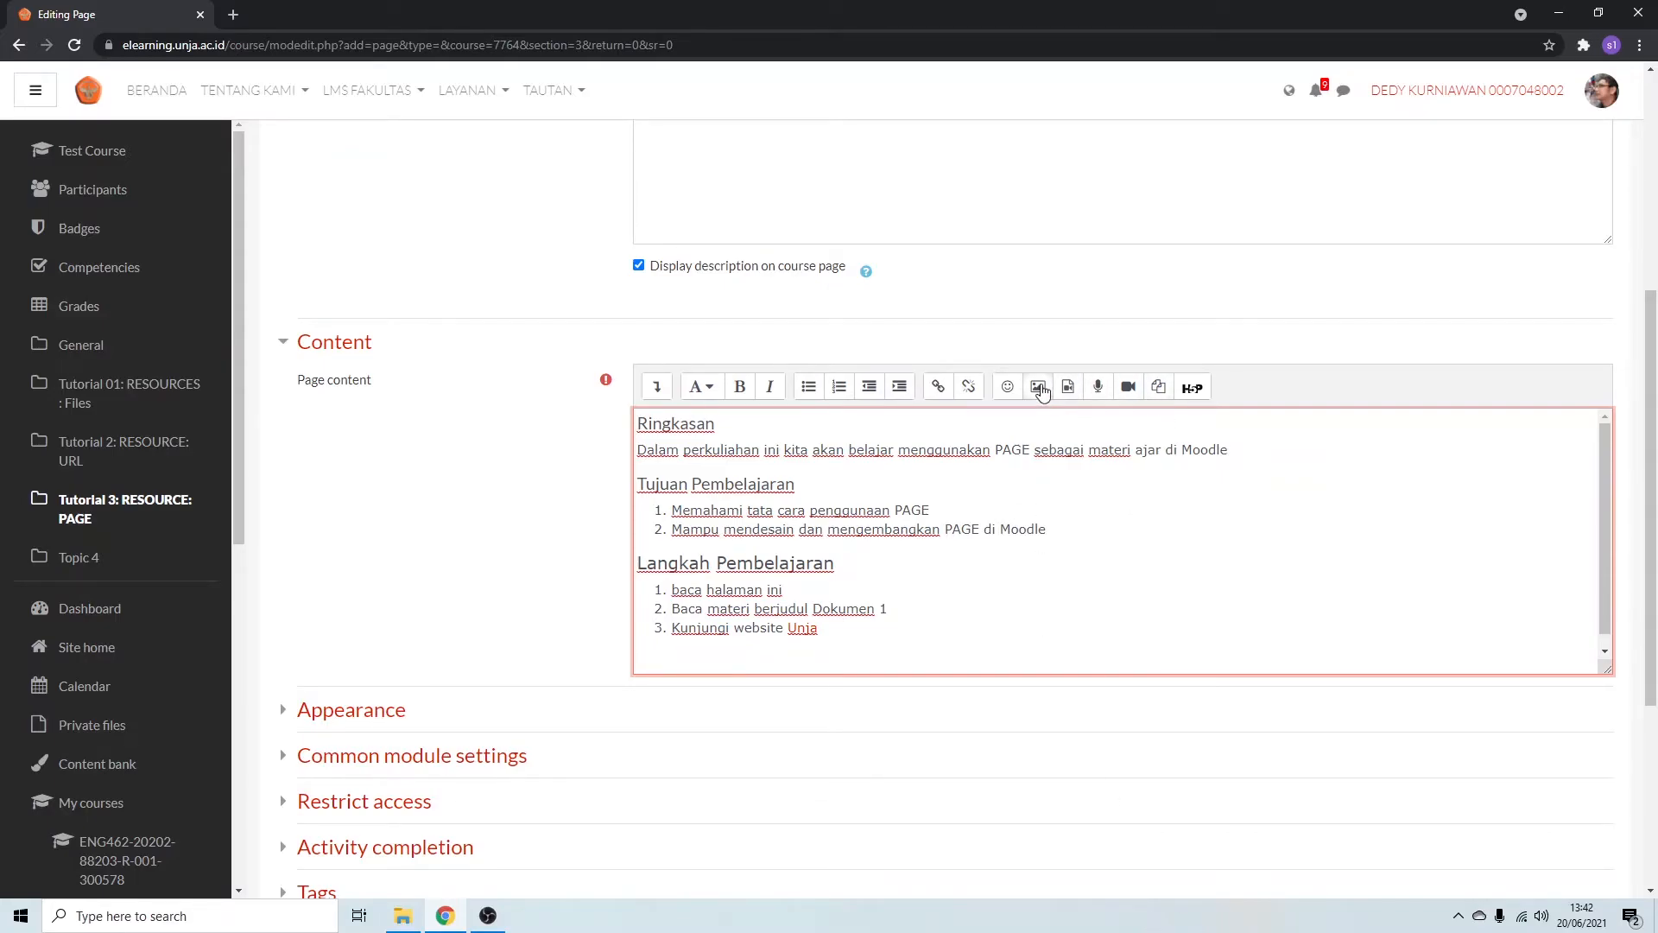
pyautogui.click(1040, 388)
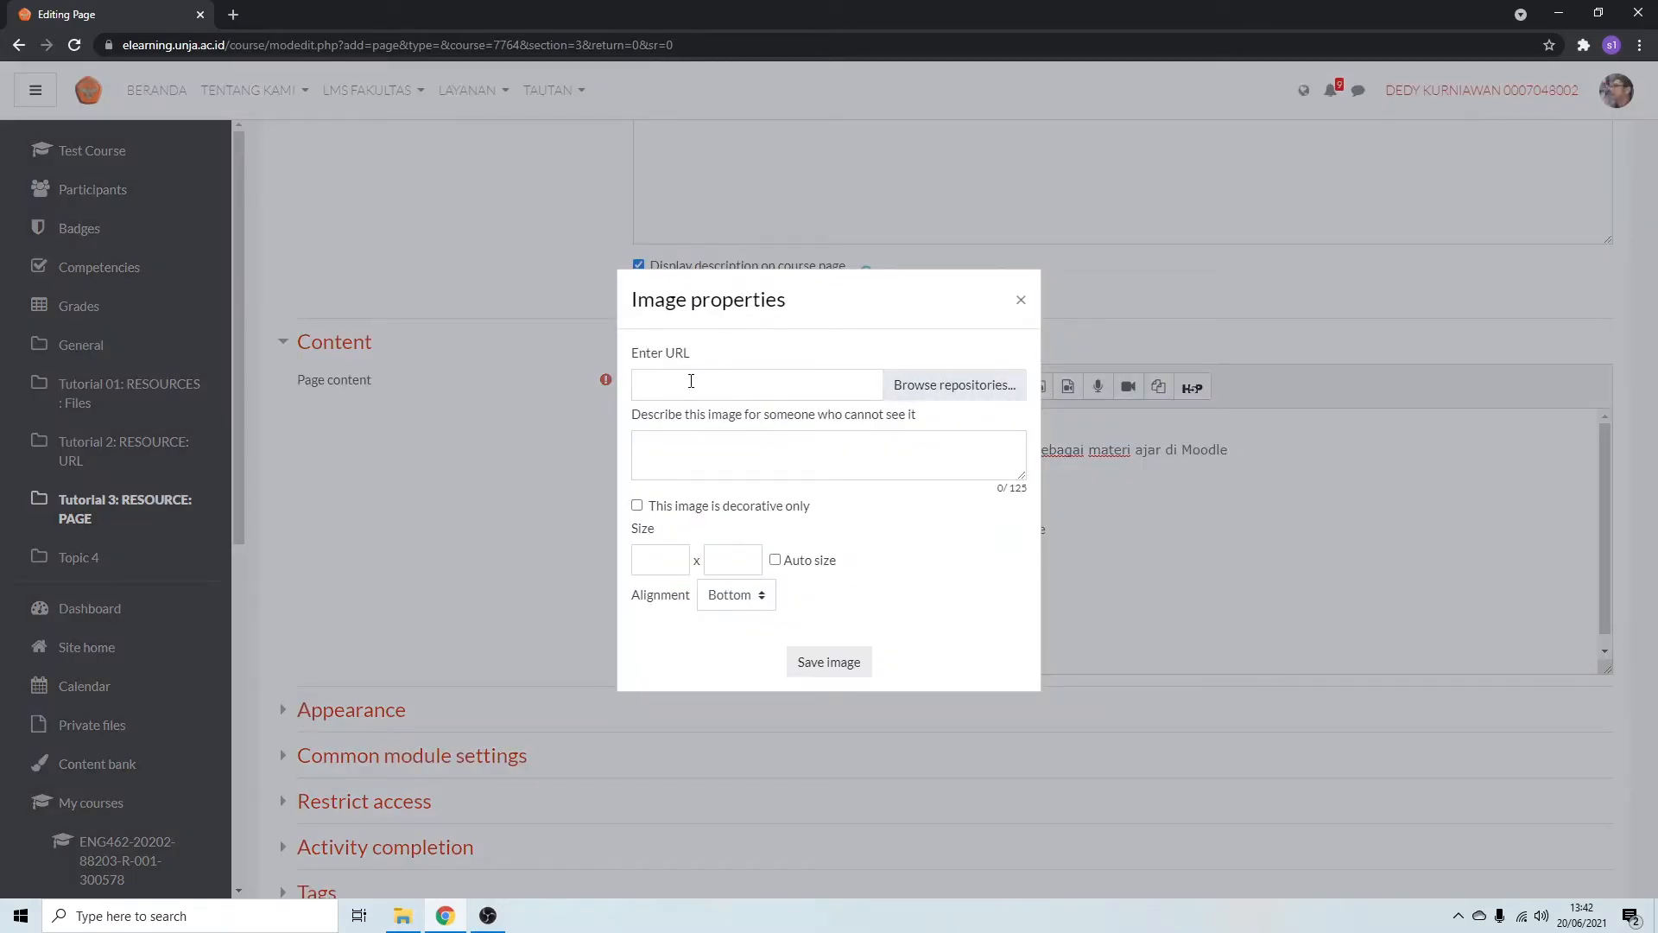
pyautogui.click(690, 380)
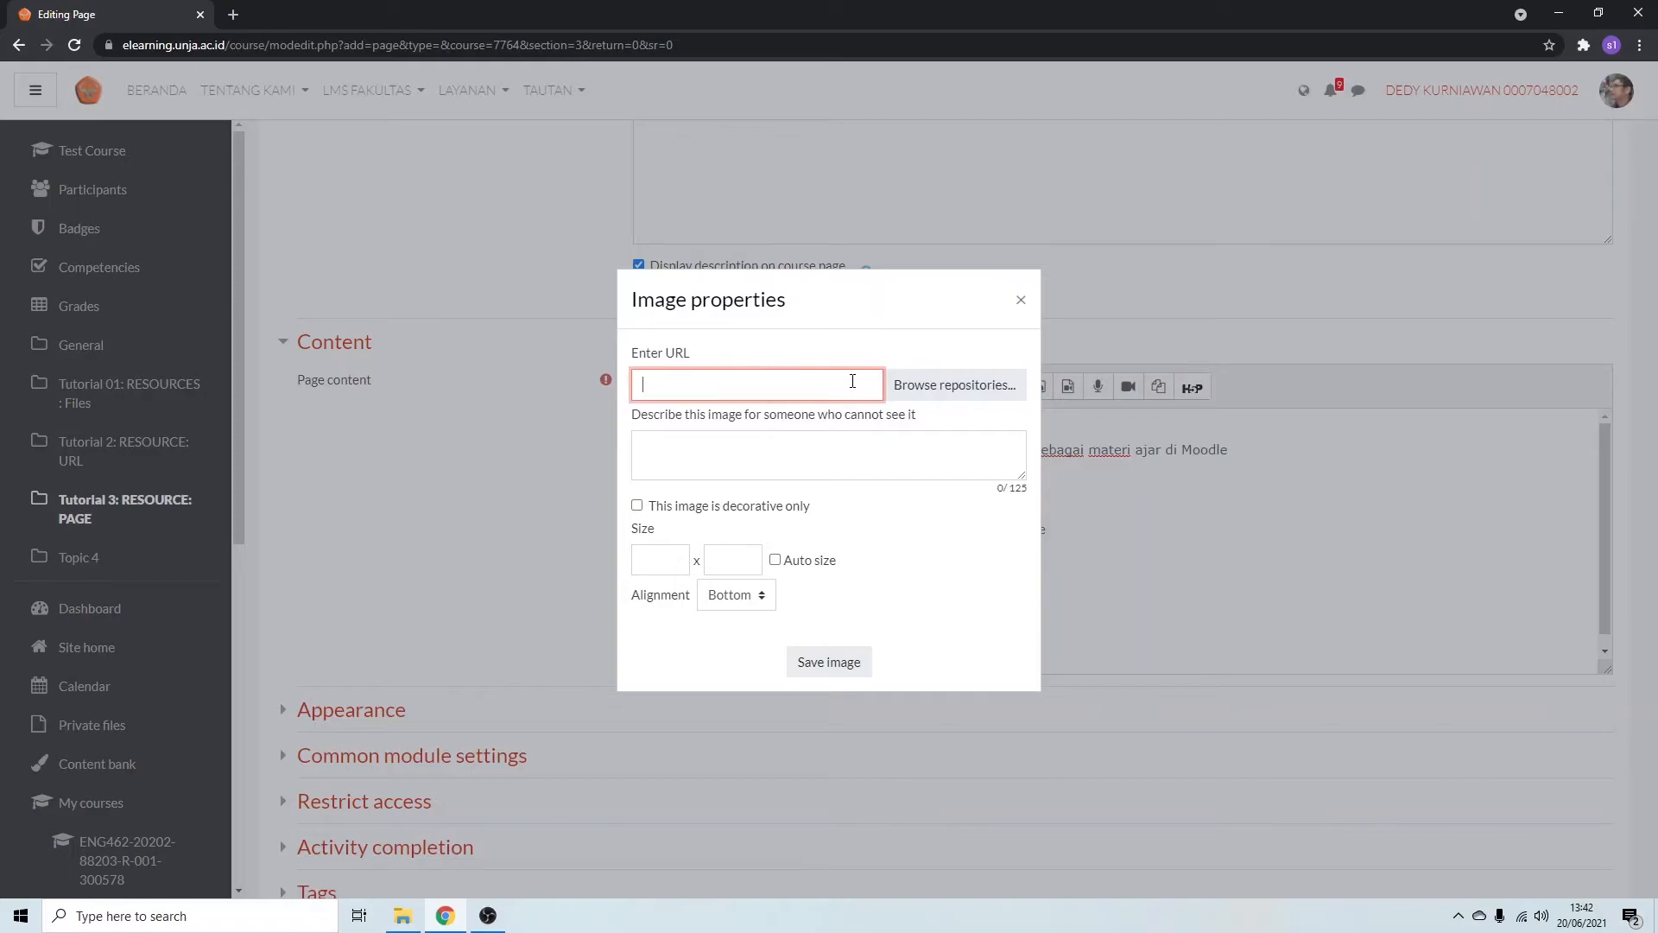
pyautogui.click(927, 388)
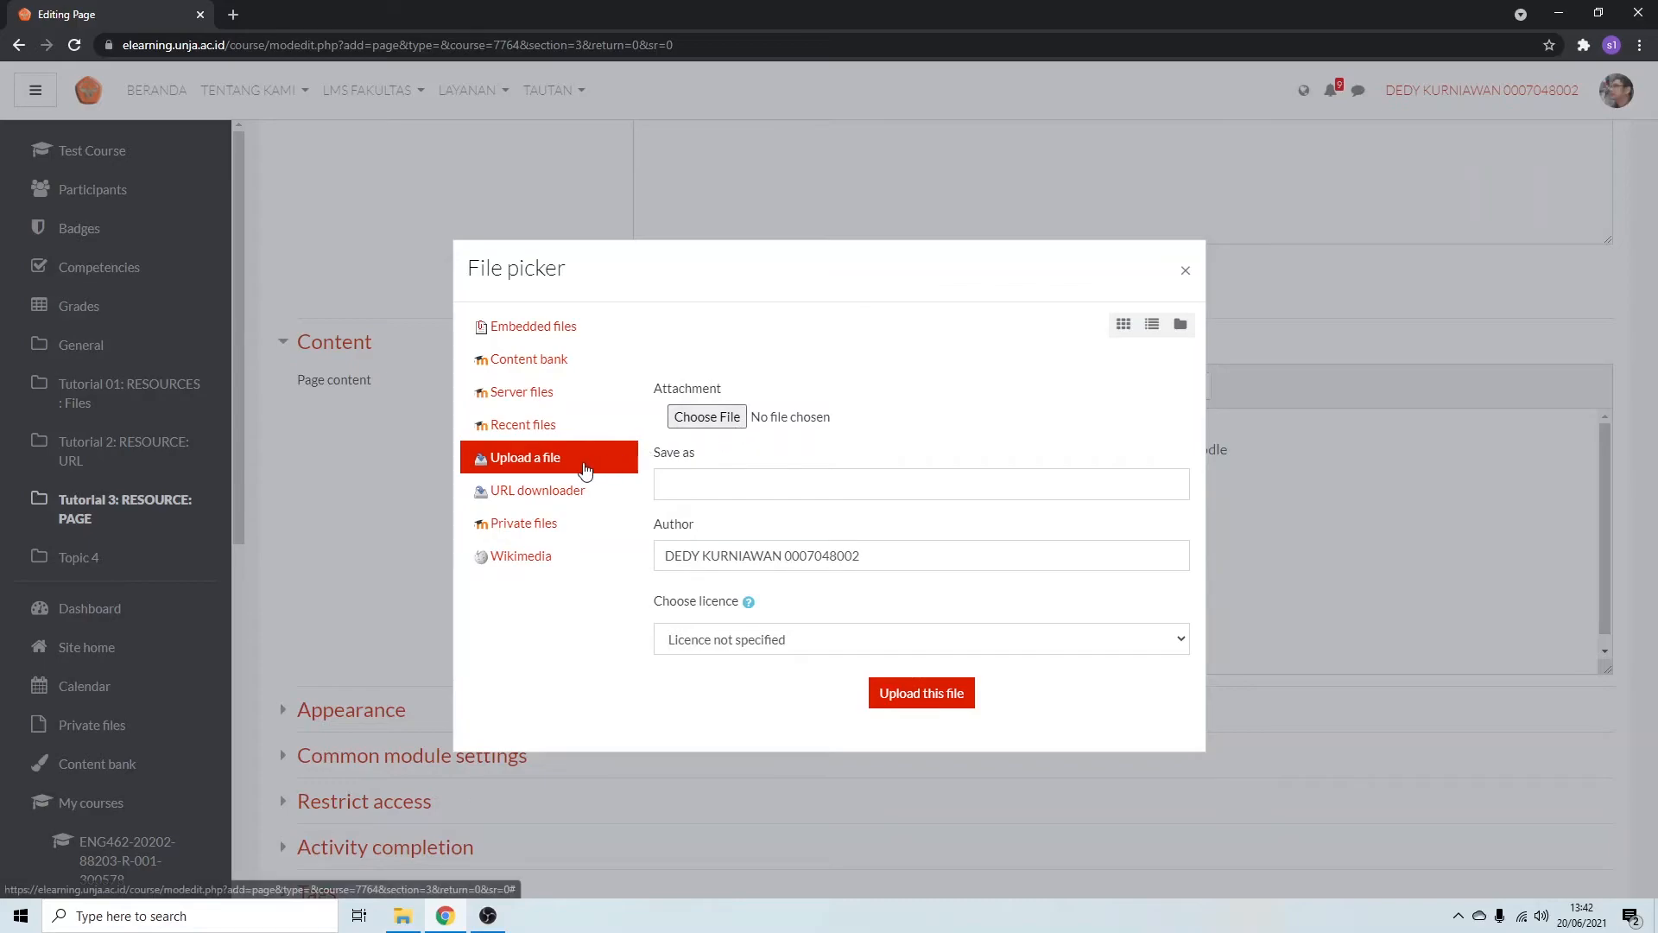
pyautogui.click(724, 417)
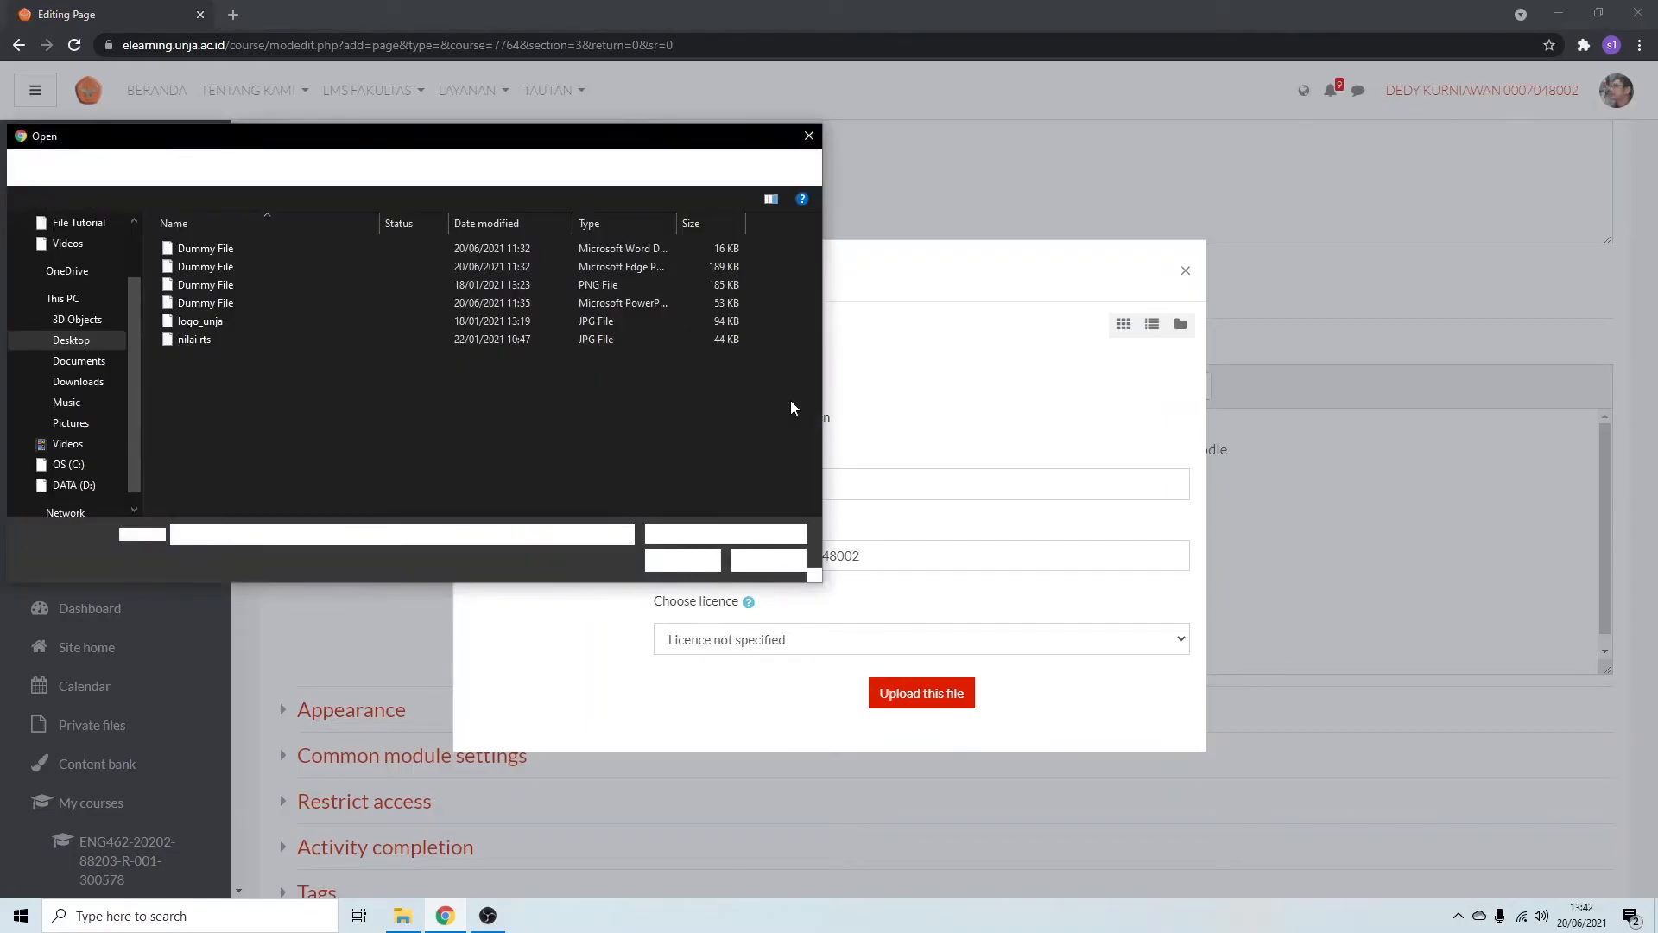
pyautogui.doubleClick(338, 321)
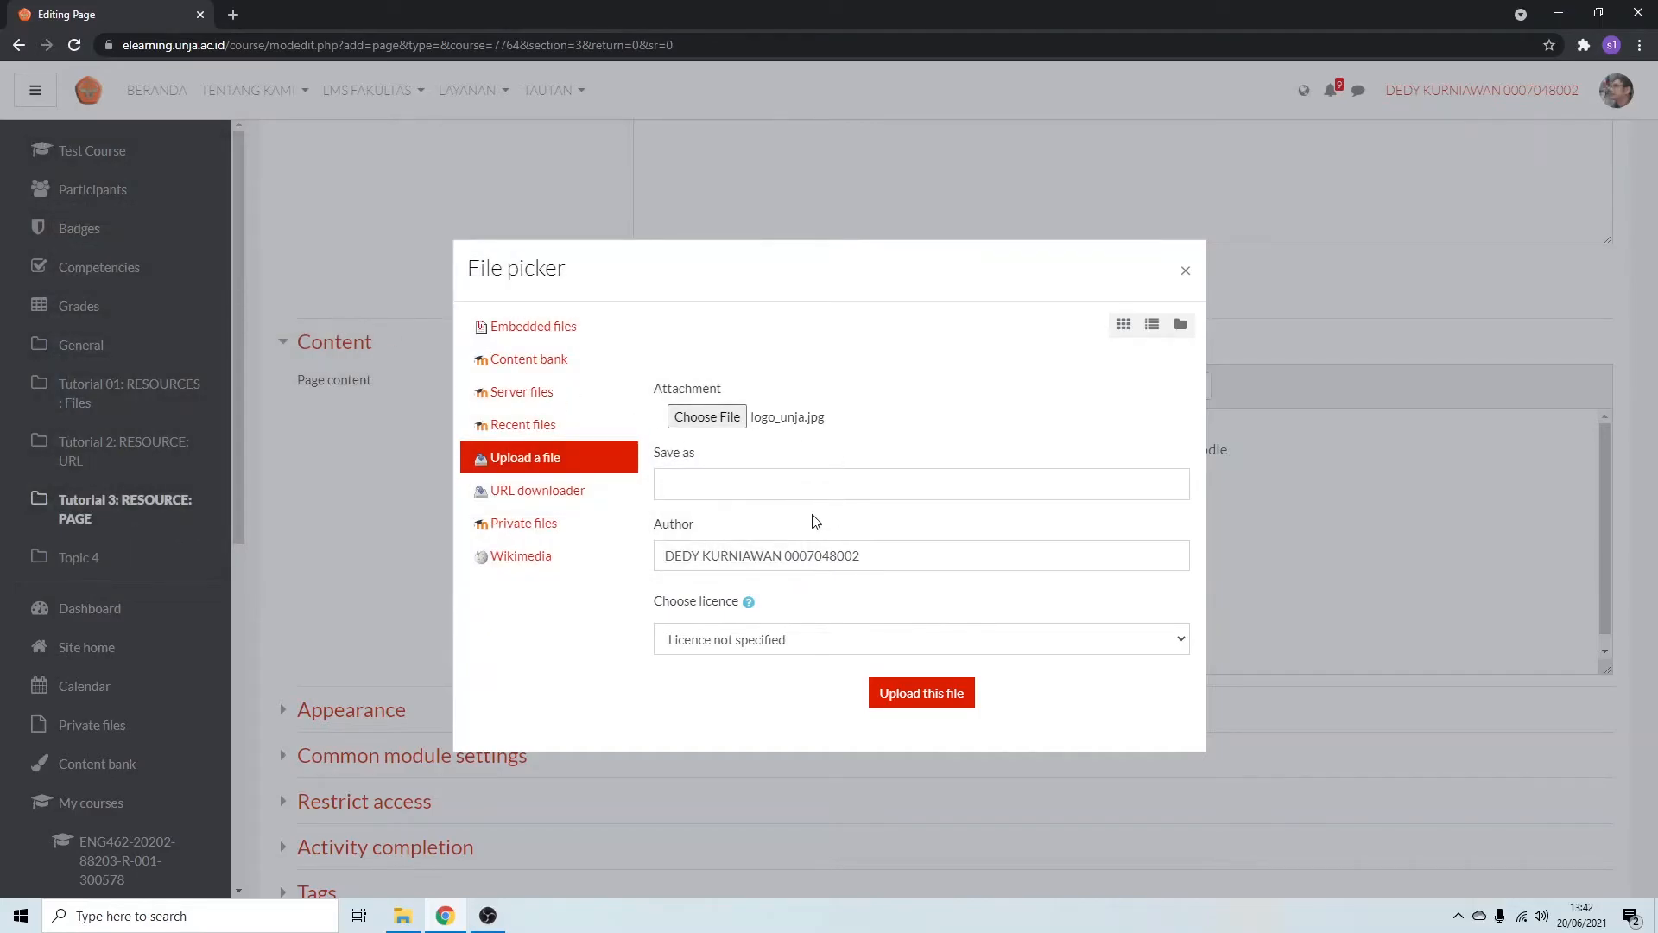
pyautogui.click(931, 698)
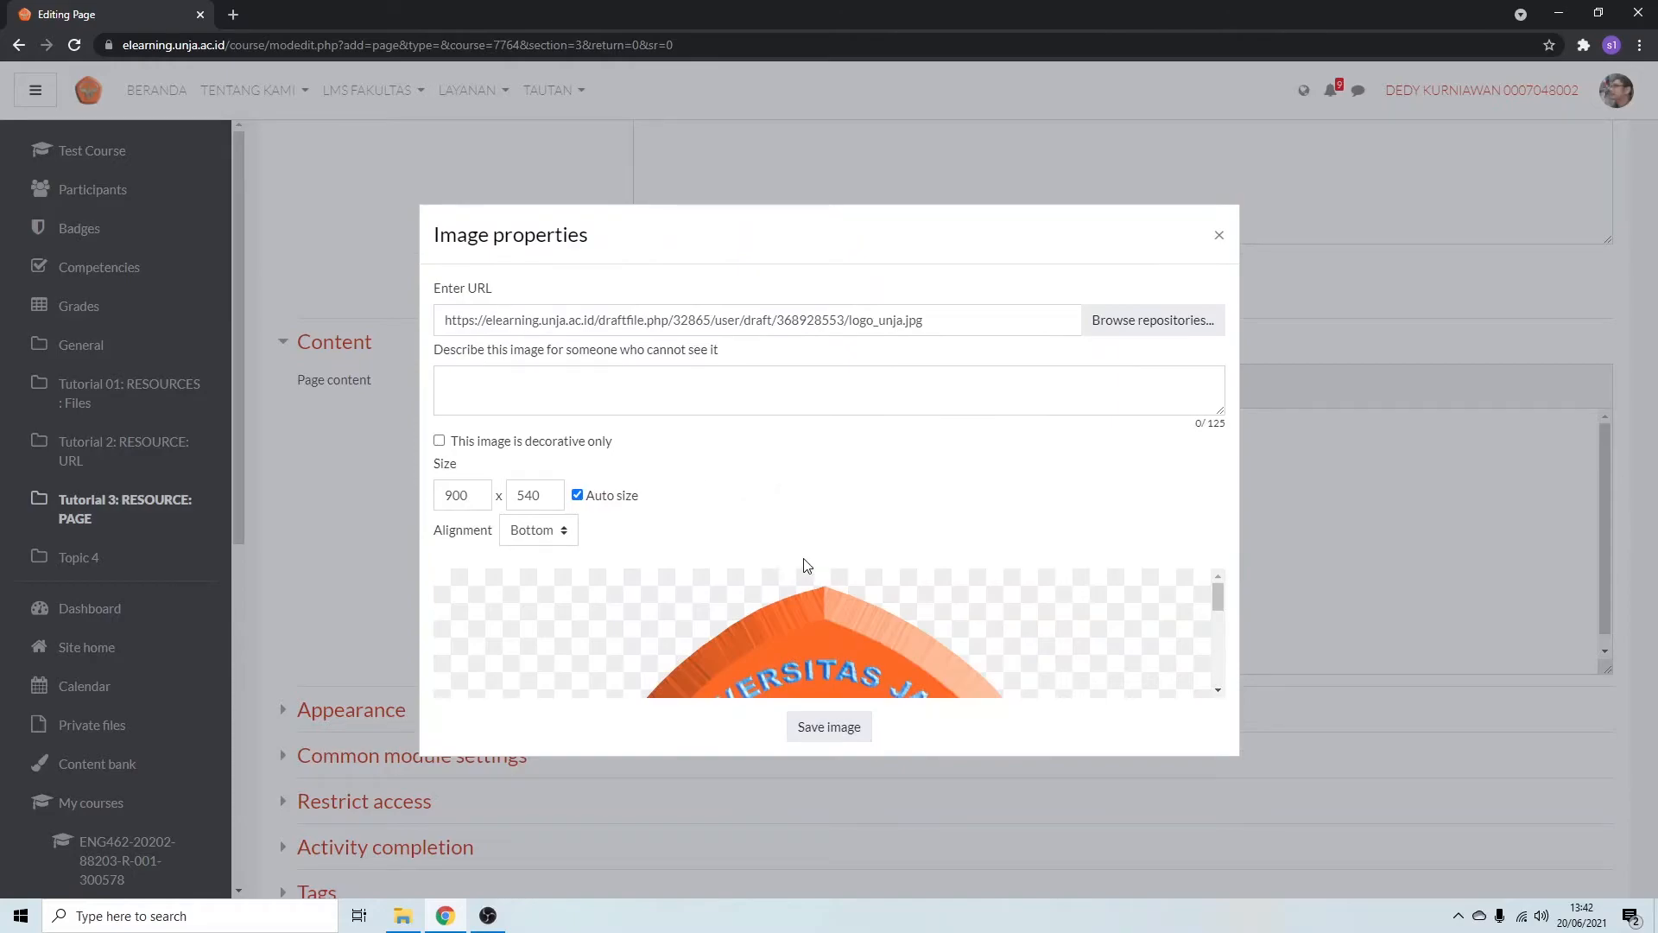
# Set the logo image's width to 300, with the height scaled proportionally to 180.
pyautogui.scroll(-2, 922, 584)
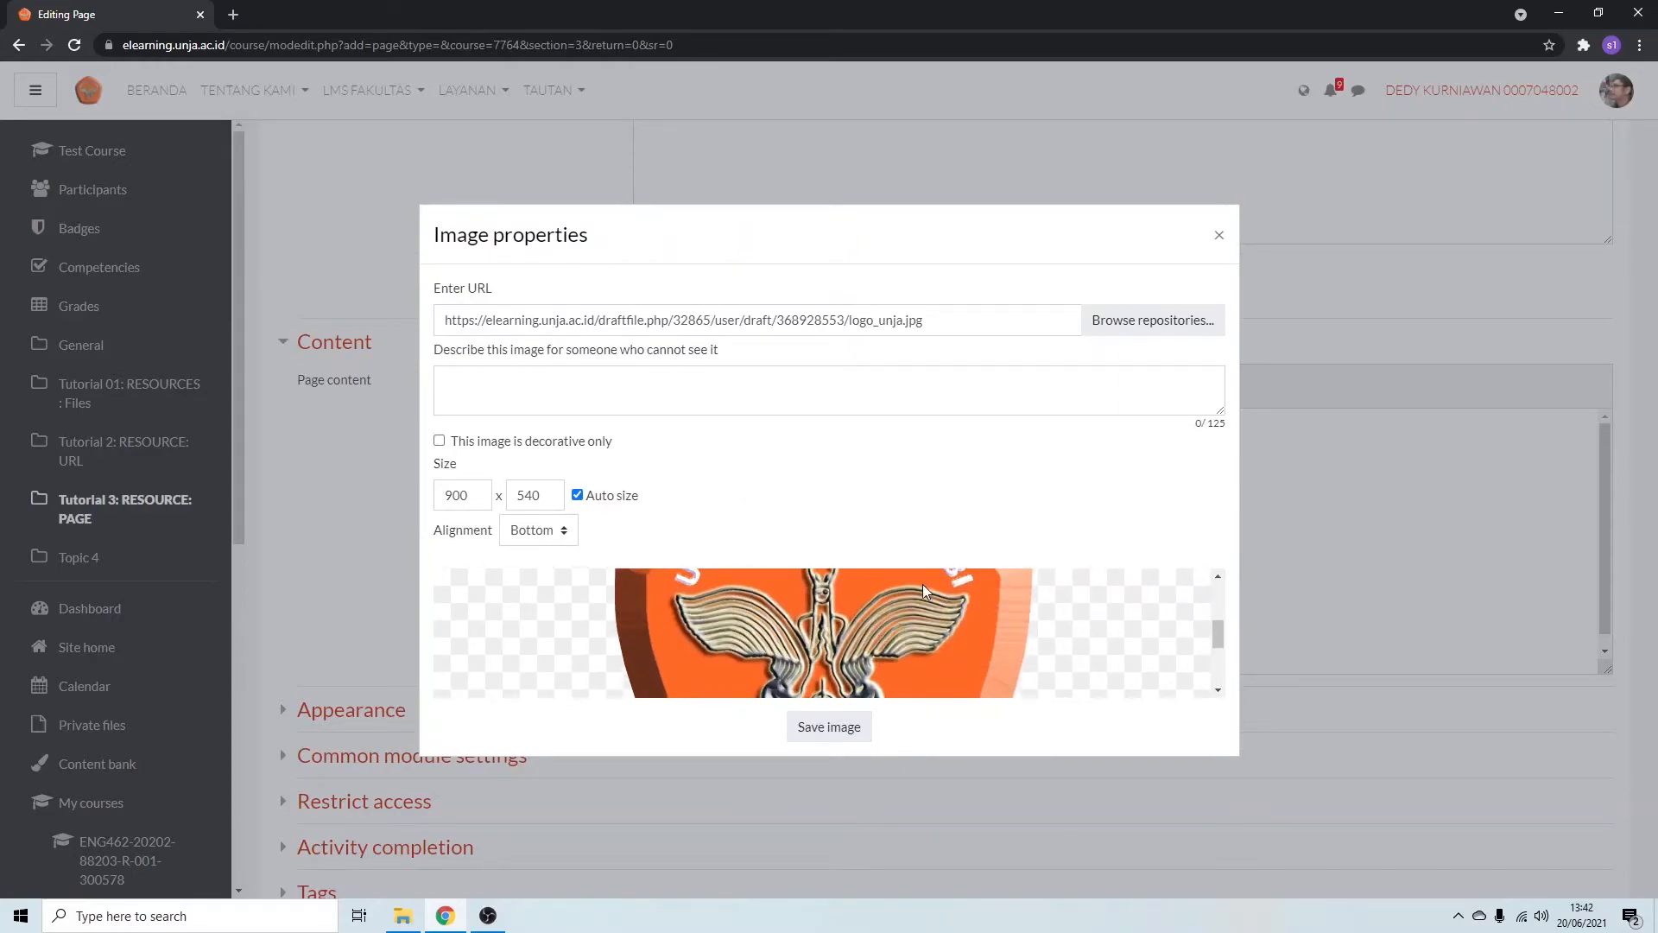
pyautogui.scroll(-3, 824, 587)
pyautogui.doubleClick(476, 499)
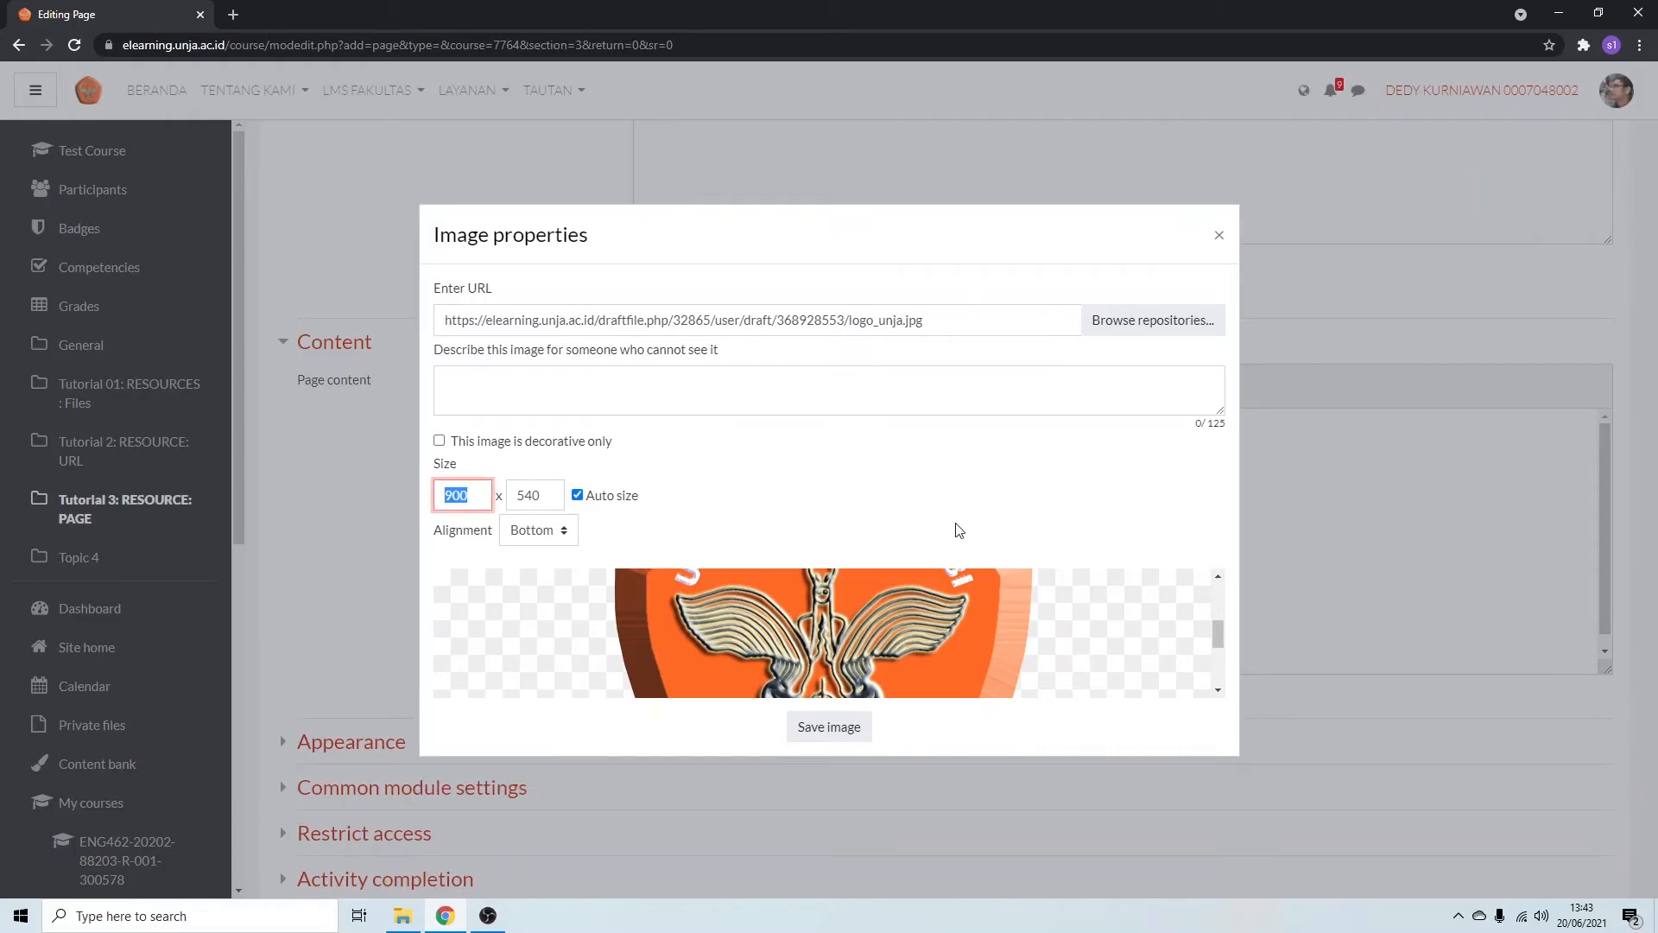
pyautogui.write('300')
pyautogui.click(546, 496)
pyautogui.hotkey('ctrl', 'a')
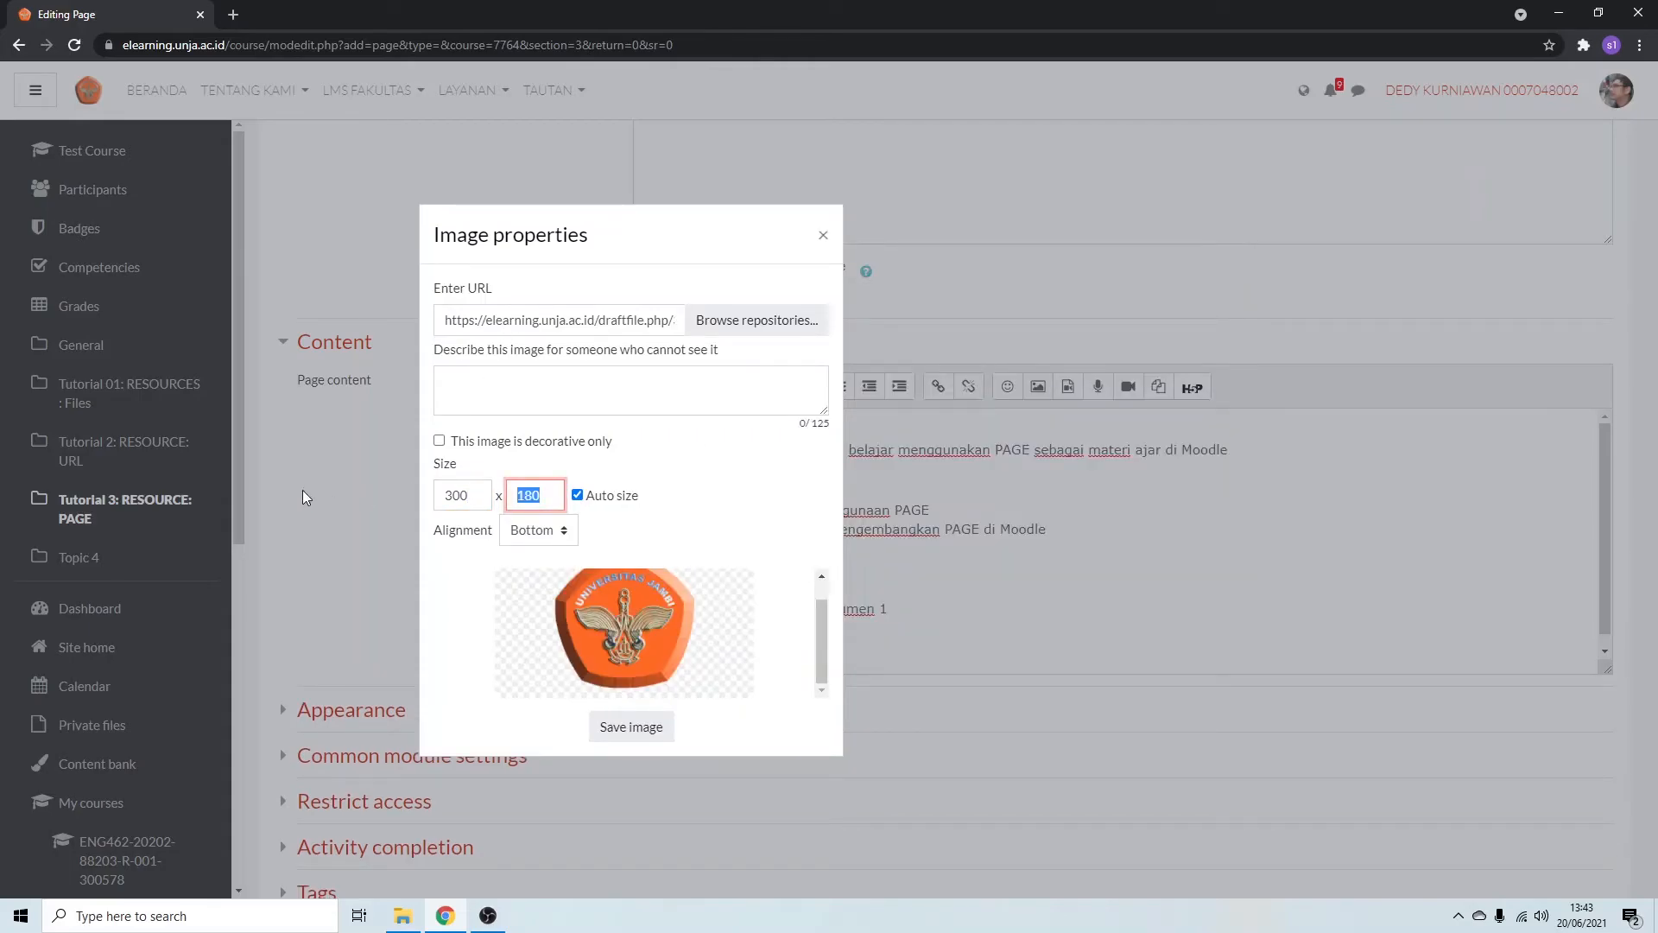
pyautogui.click(688, 522)
# Describe the image as "Logo Unja" and save it into the page content.
pyautogui.click(594, 395)
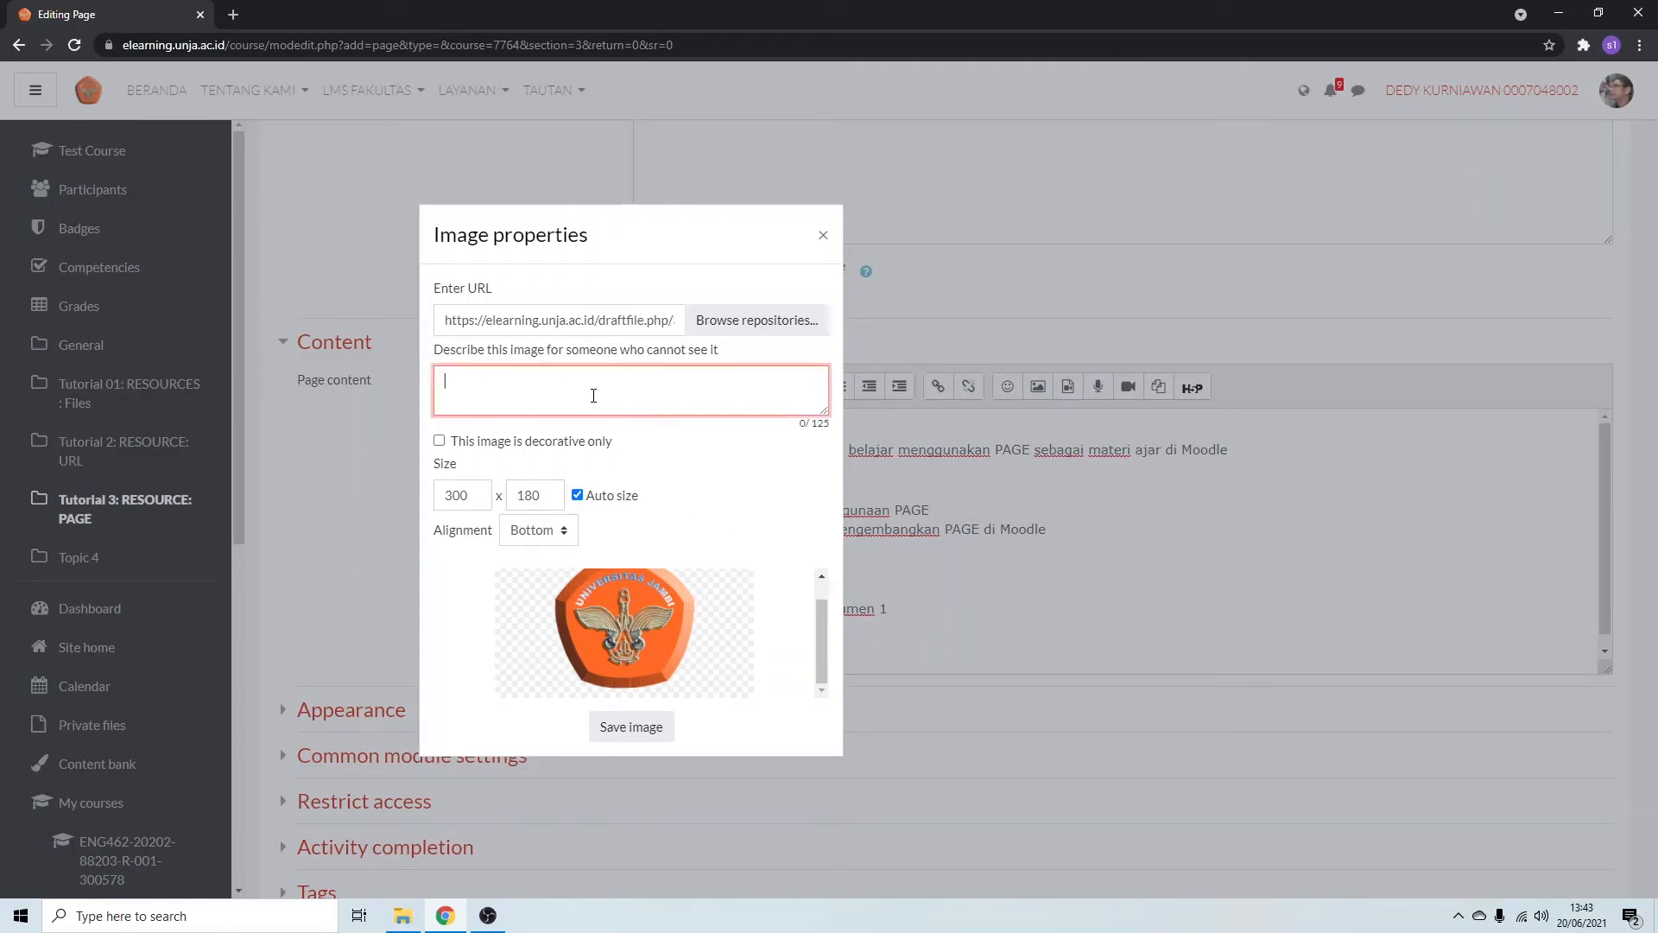
pyautogui.write('Logo Unja')
pyautogui.click(641, 734)
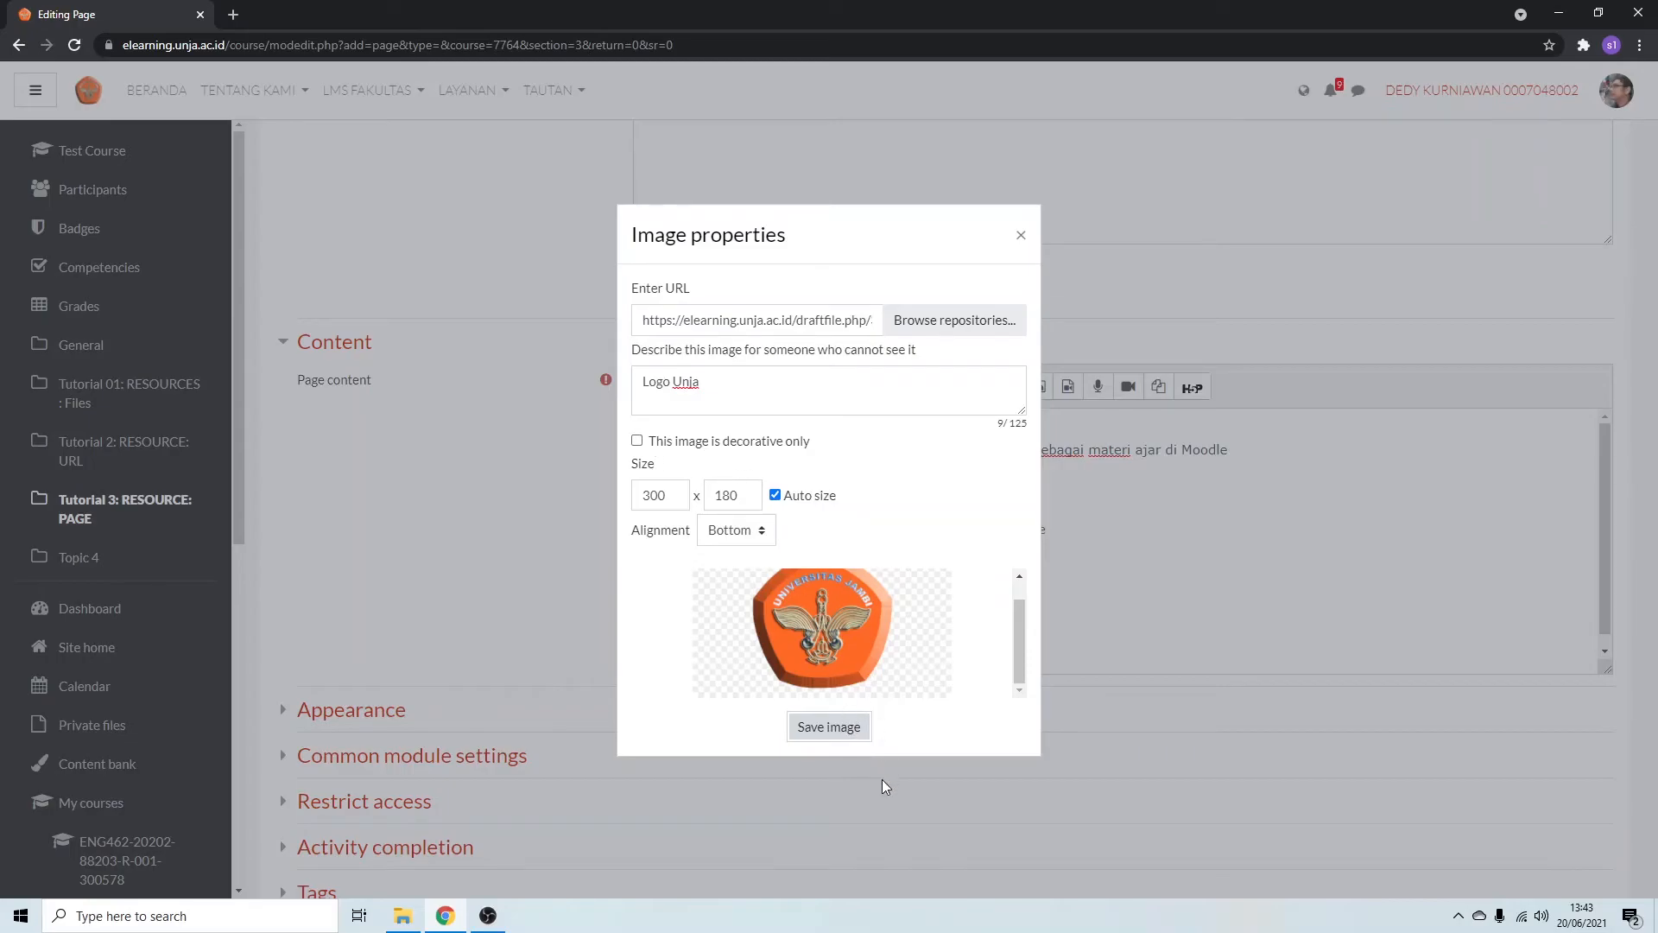
pyautogui.click(836, 732)
# Review the finished page content in the editor and look into the Appearance settings.
pyautogui.scroll(-3, 1000, 615)
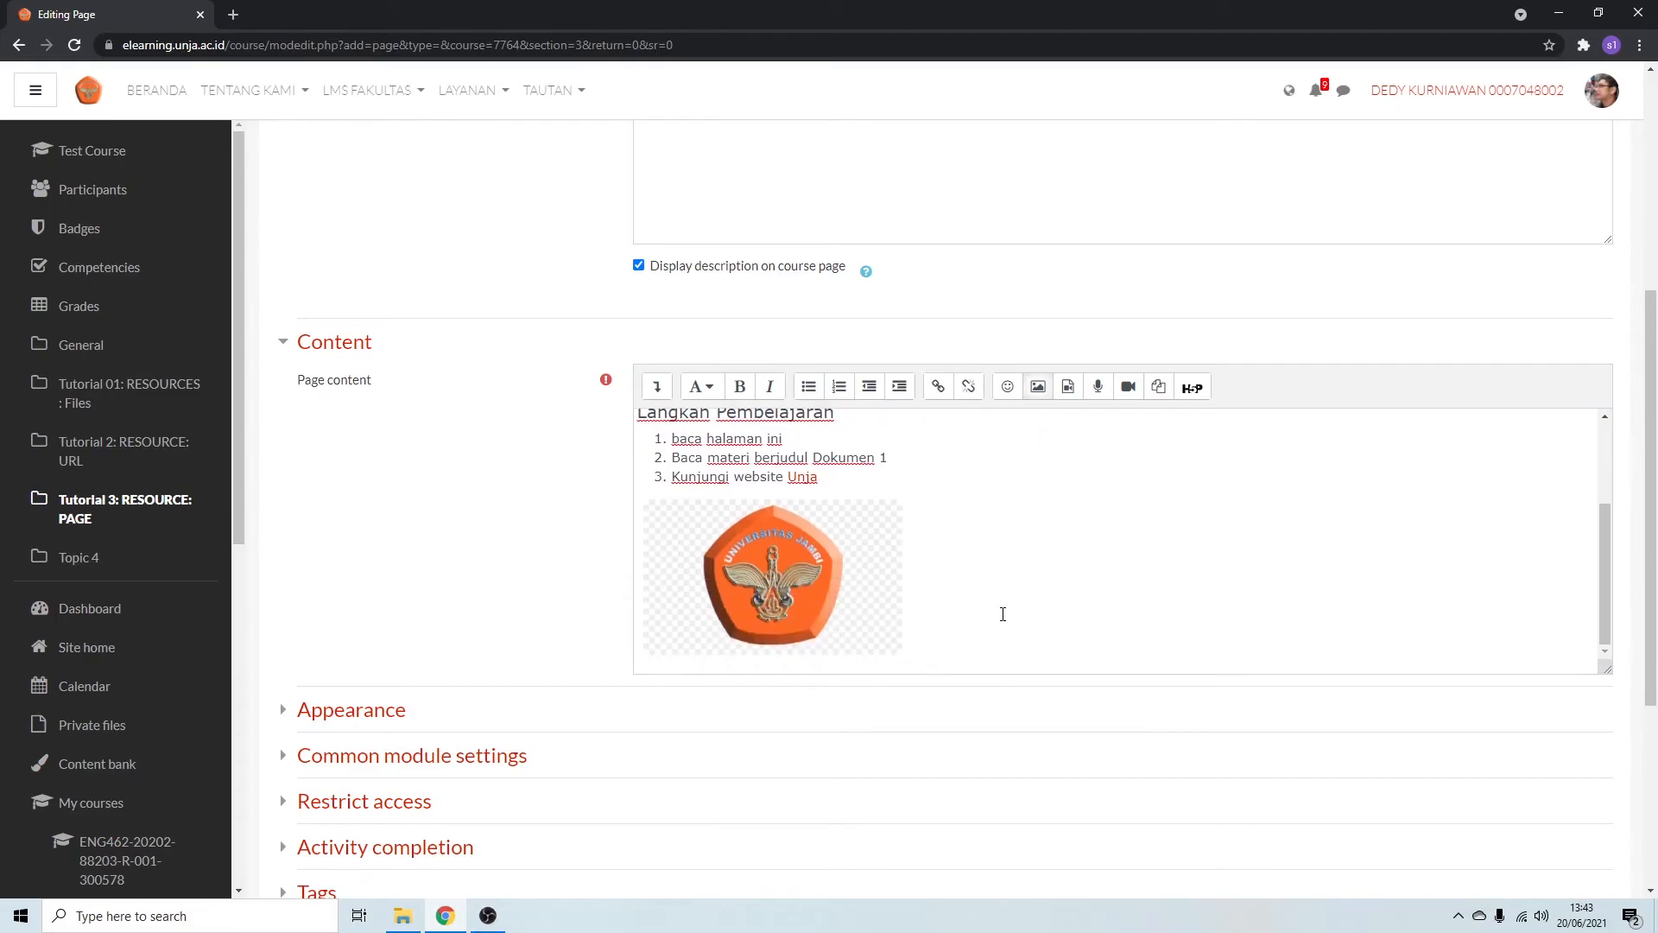
pyautogui.scroll(-2, 1003, 614)
pyautogui.scroll(2, 999, 618)
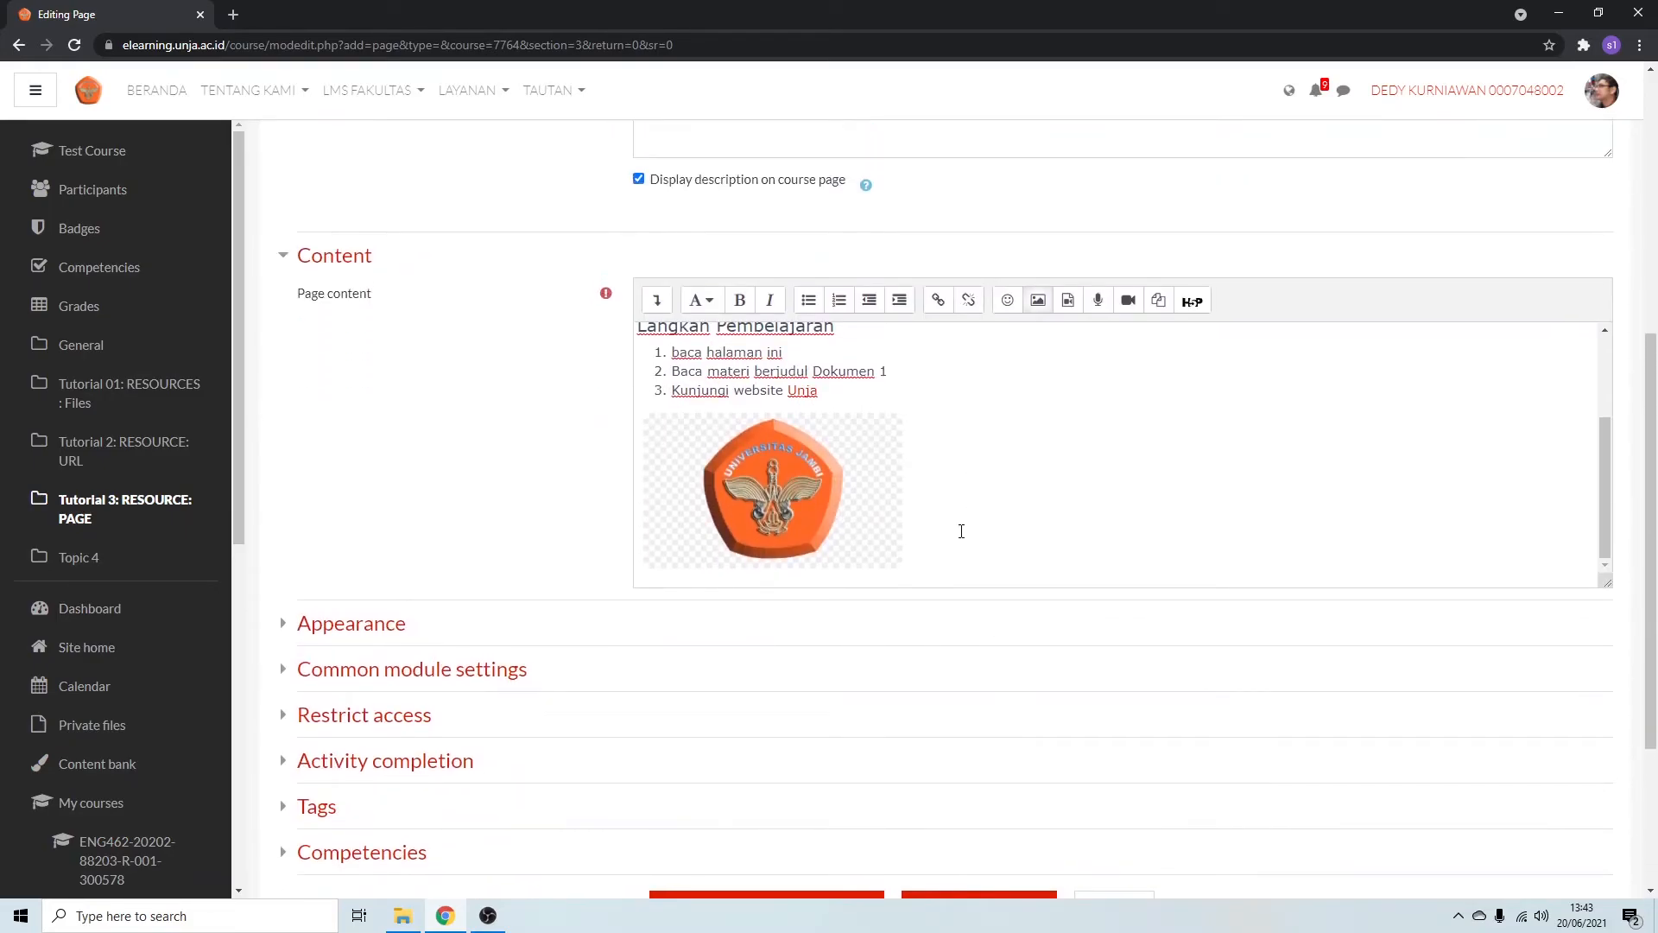
pyautogui.scroll(3, 959, 529)
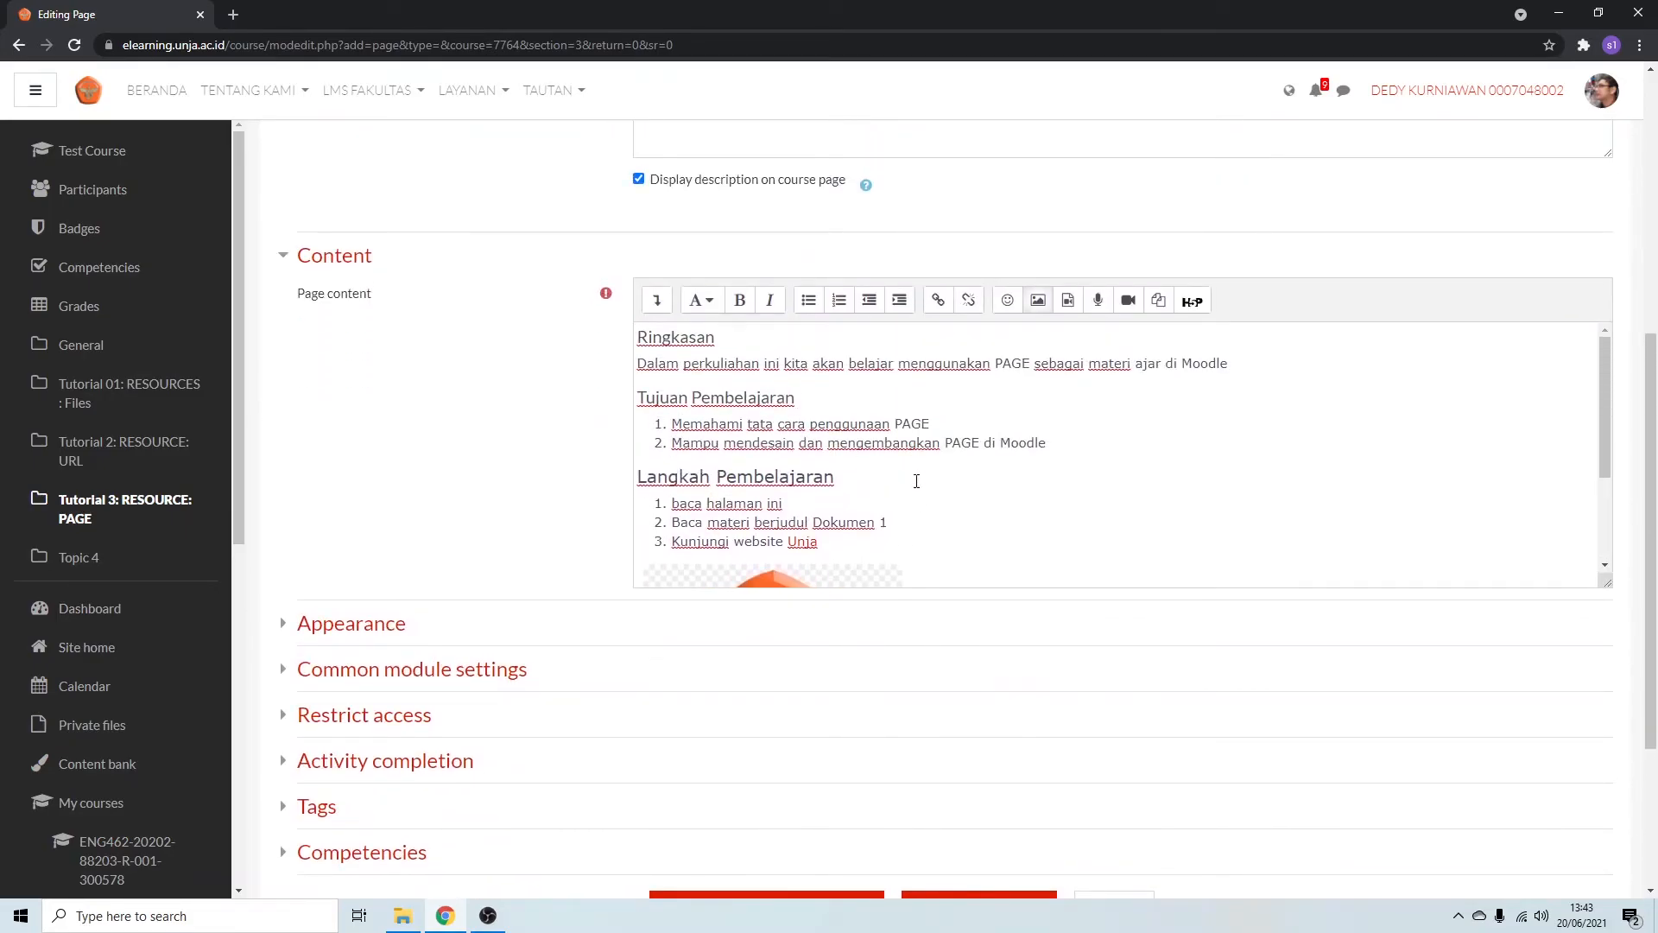
pyautogui.scroll(-3, 916, 481)
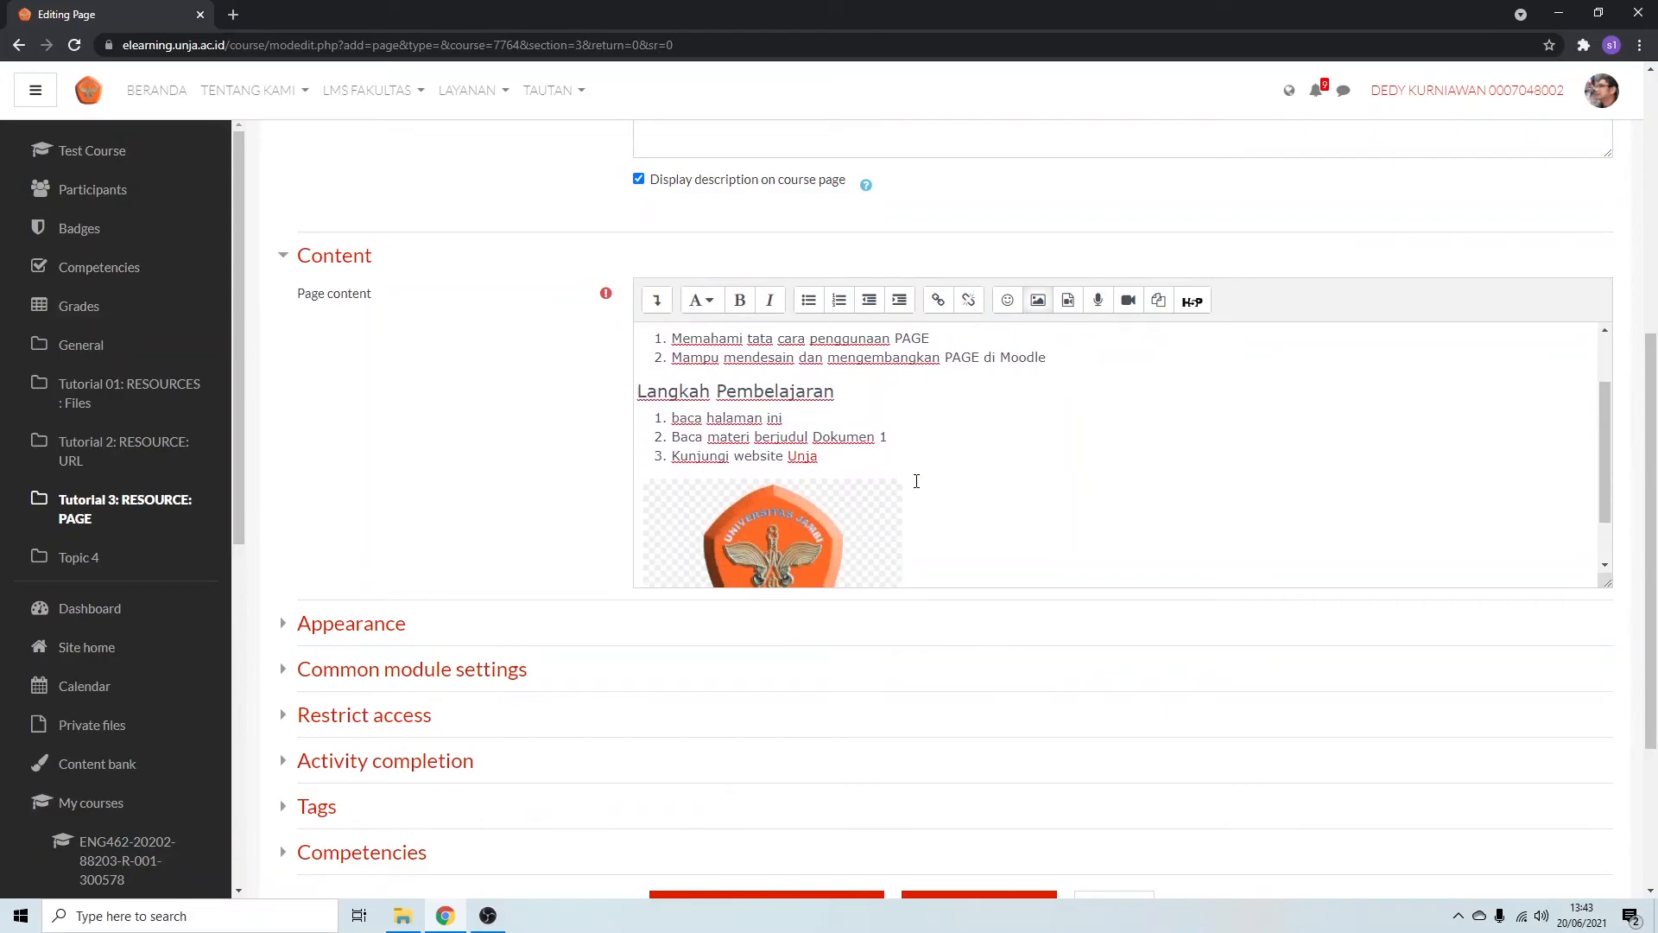
pyautogui.scroll(-2, 533, 611)
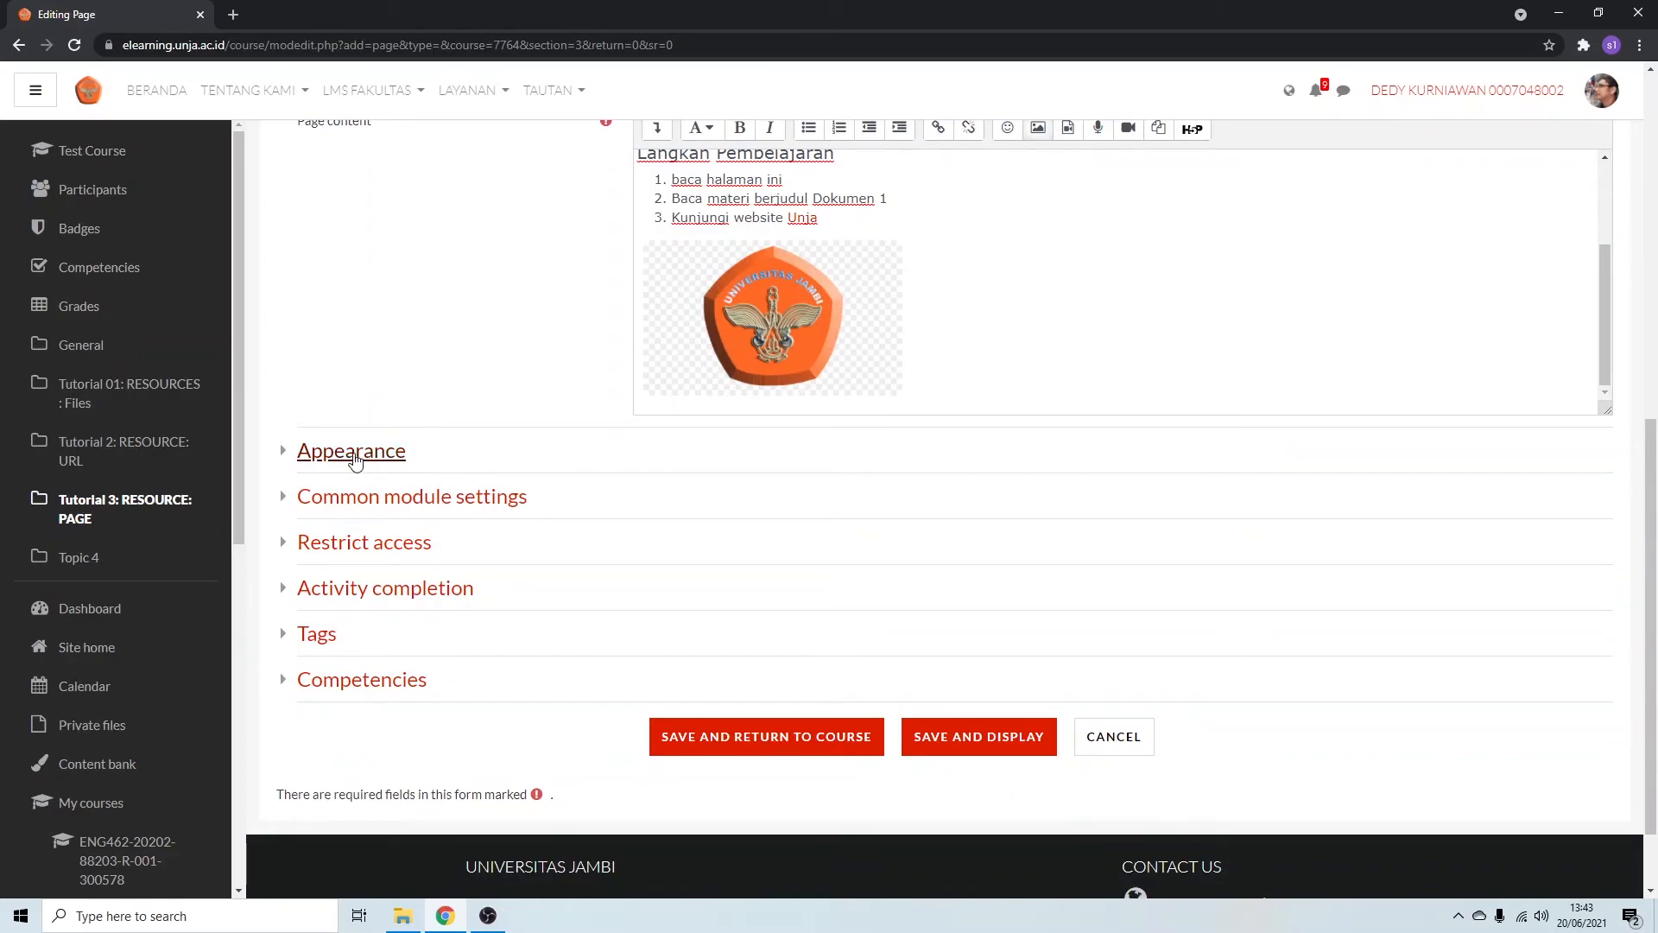
pyautogui.click(393, 453)
pyautogui.click(393, 453)
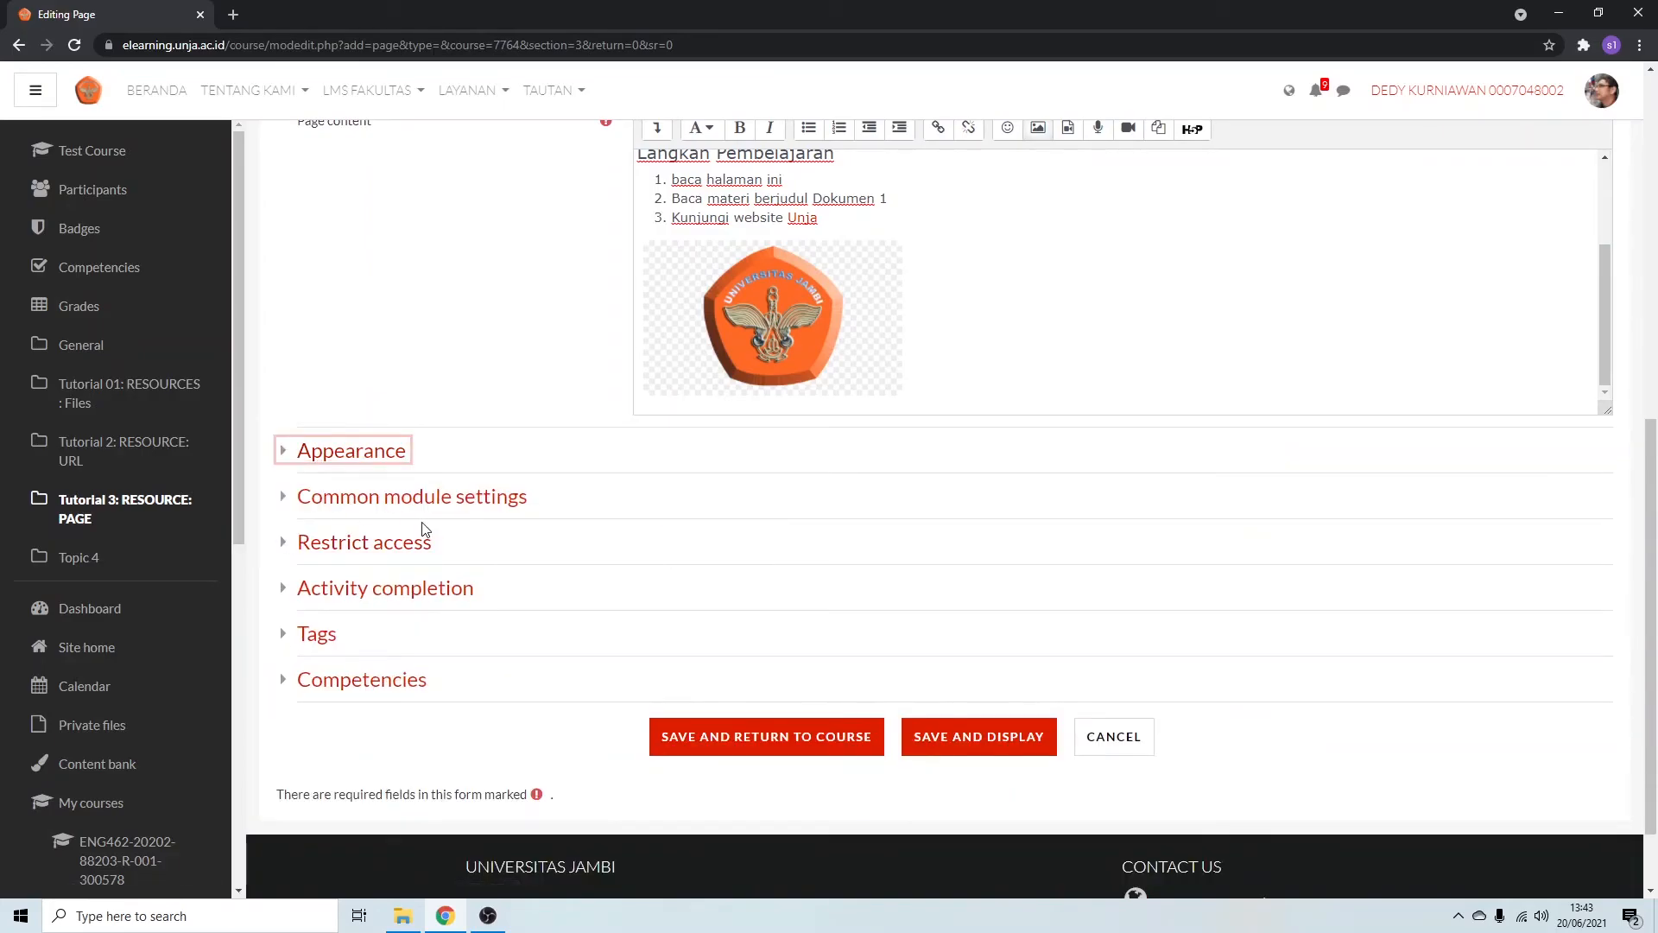
# Save the Page resource and return to the course.
pyautogui.scroll(2, 418, 530)
pyautogui.scroll(-3, 424, 529)
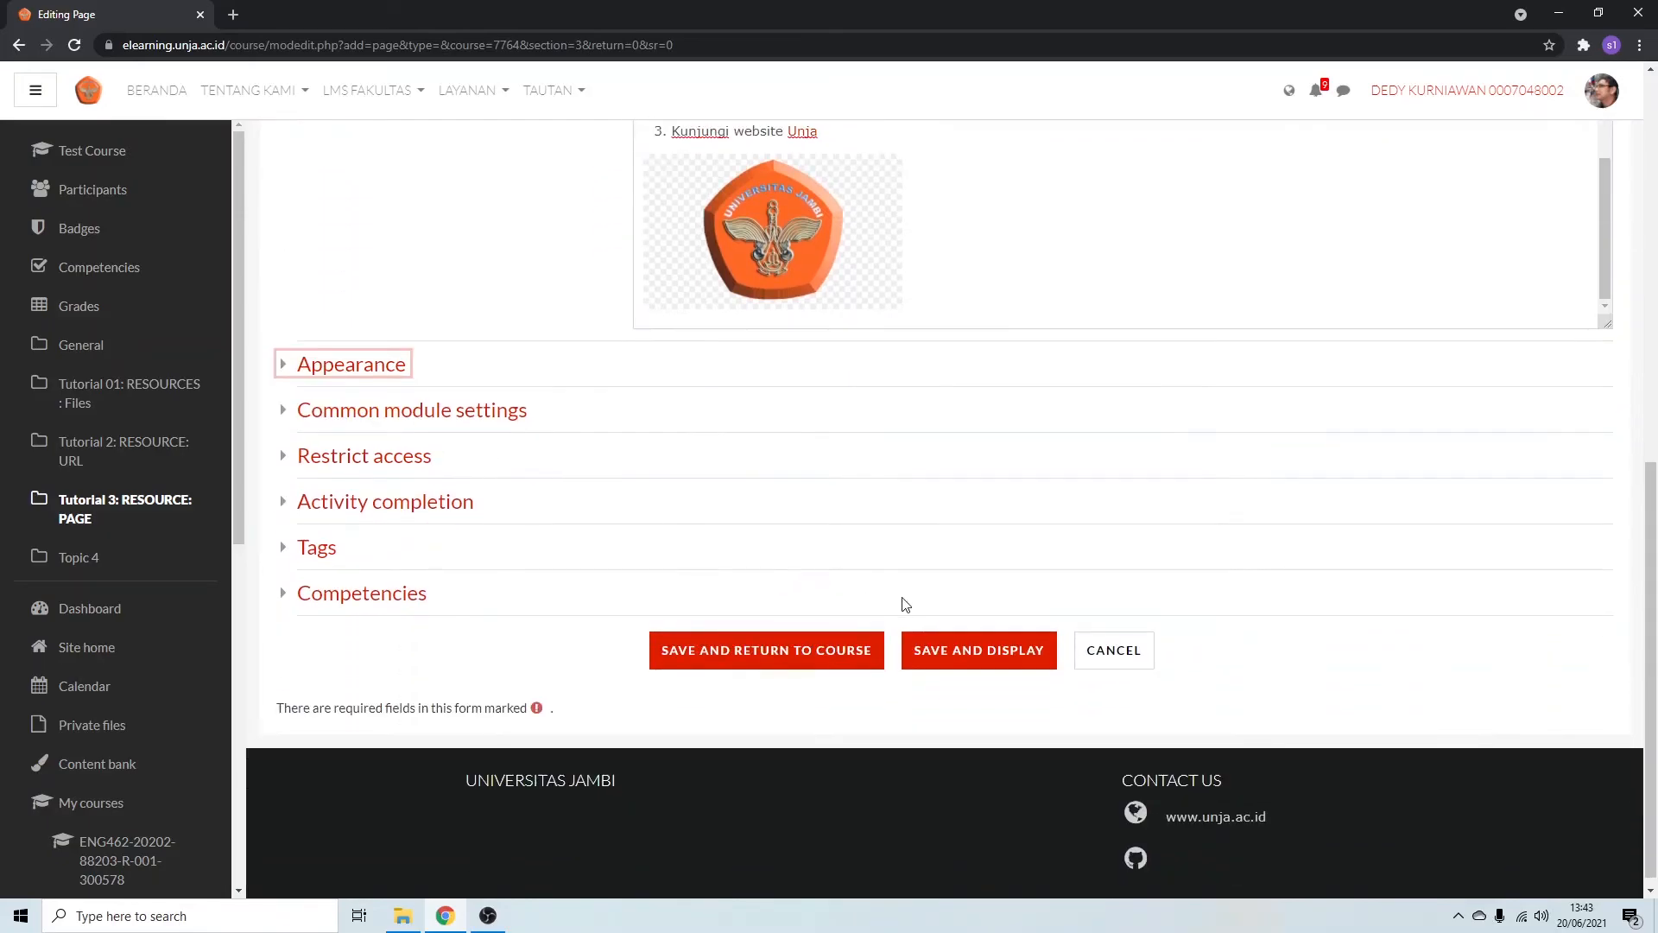
pyautogui.click(790, 653)
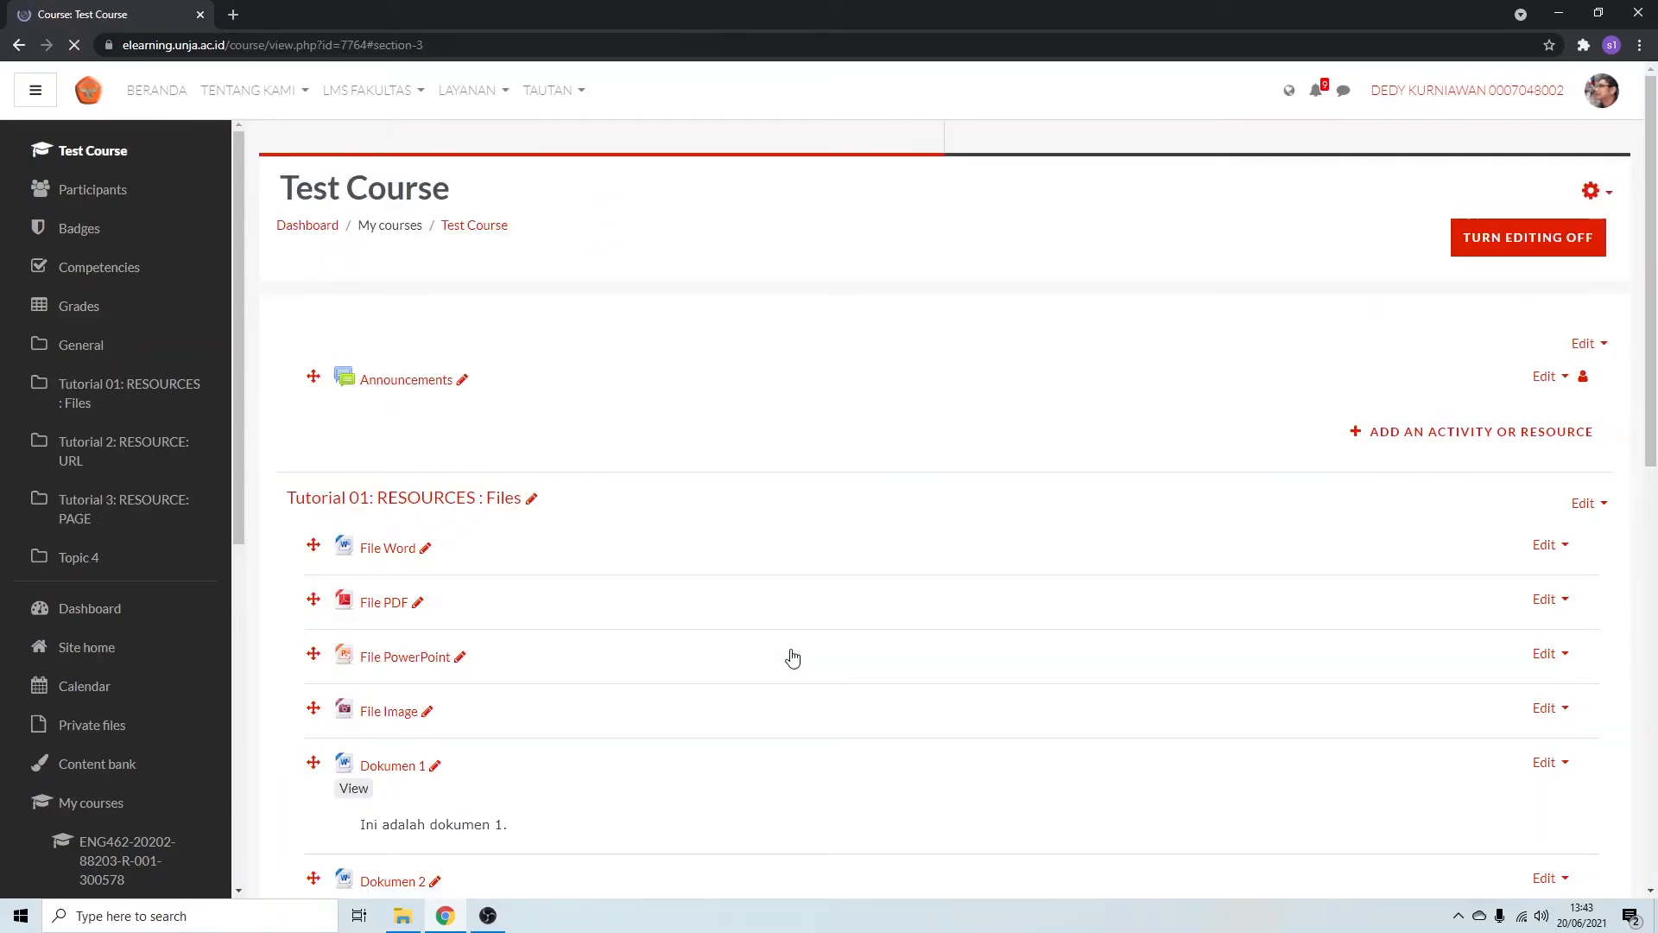
# Open Page 1 from the Tutorial 3 section and review its displayed content.
pyautogui.scroll(1, 509, 583)
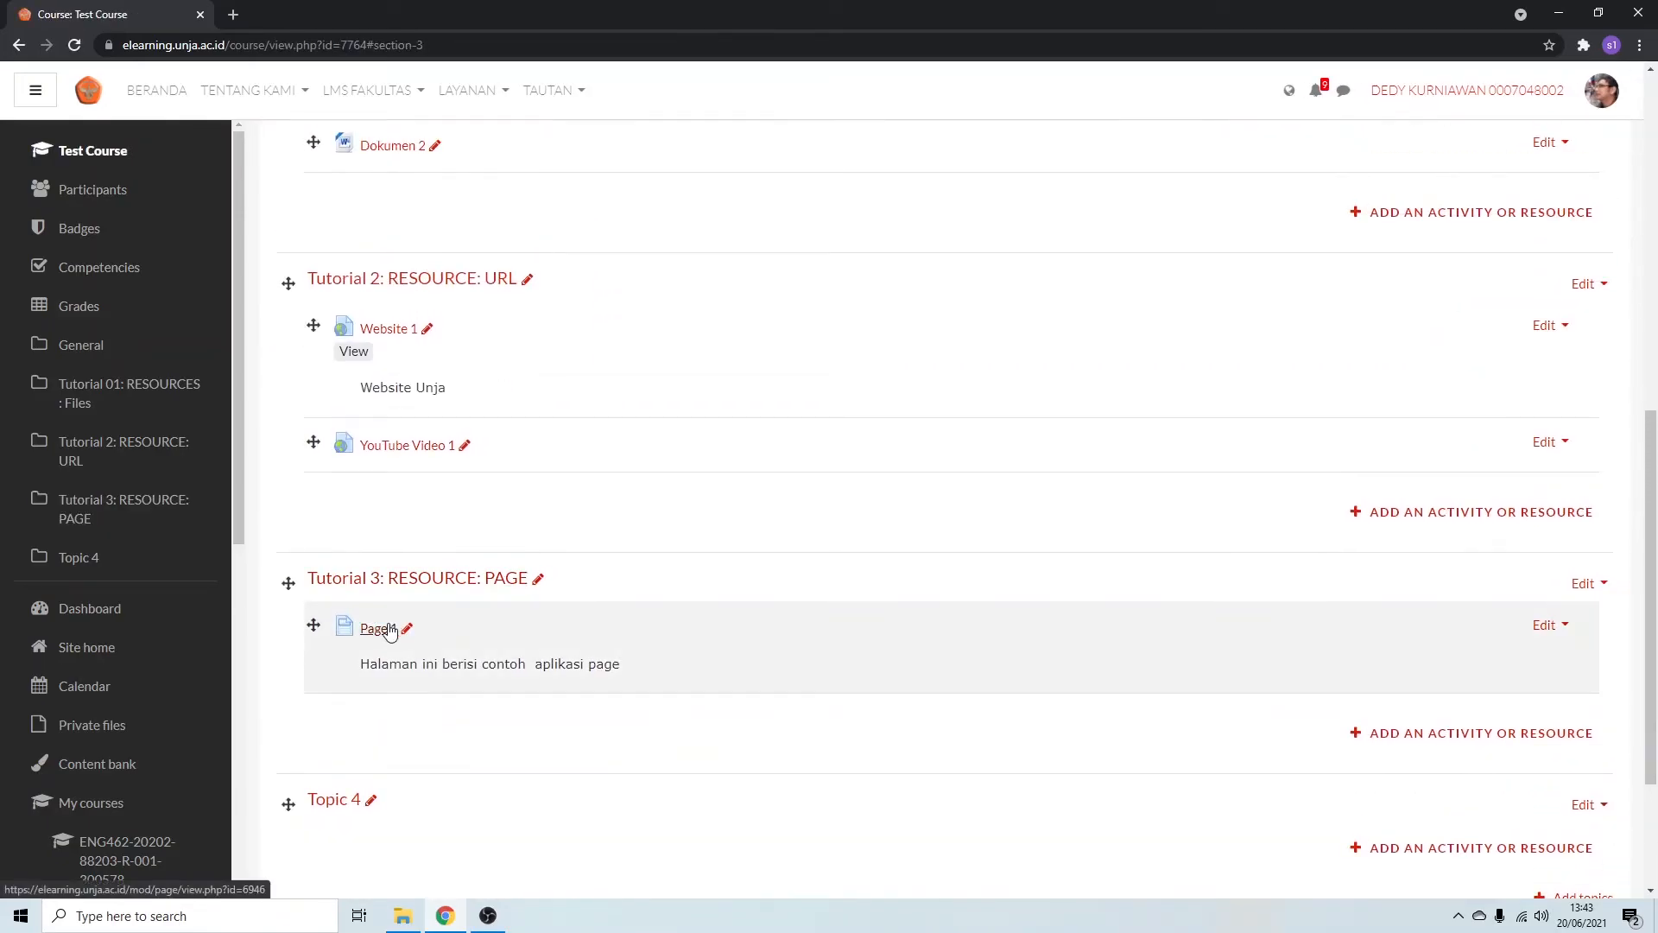
pyautogui.click(389, 631)
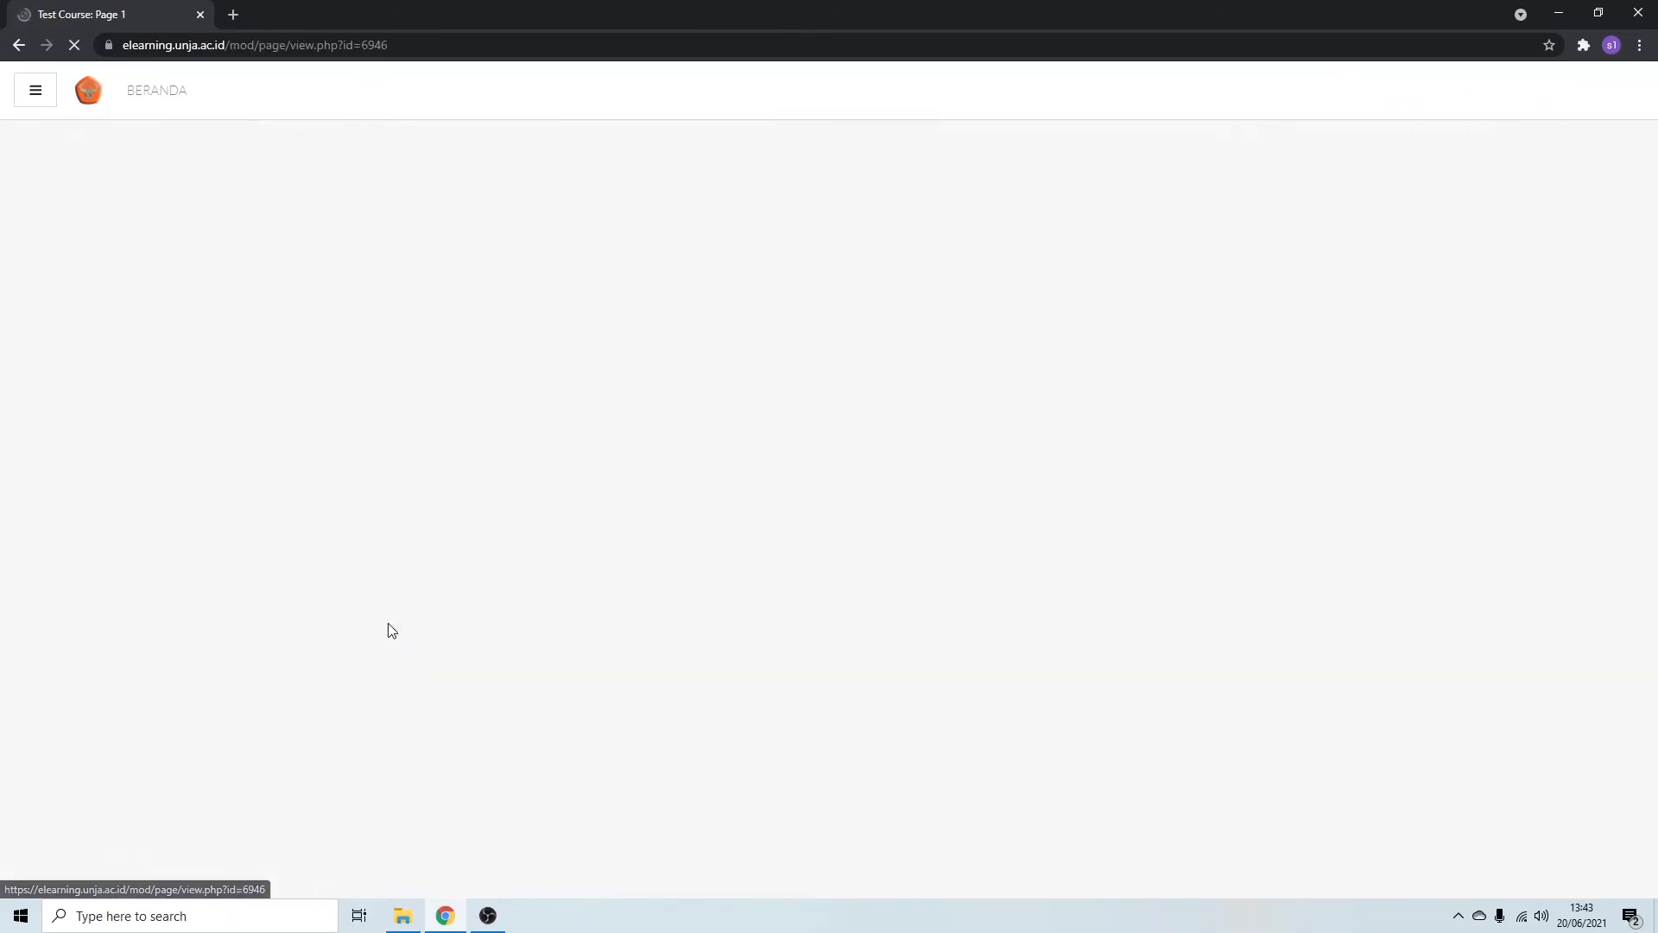
pyautogui.scroll(-1, 650, 555)
pyautogui.scroll(1, 651, 554)
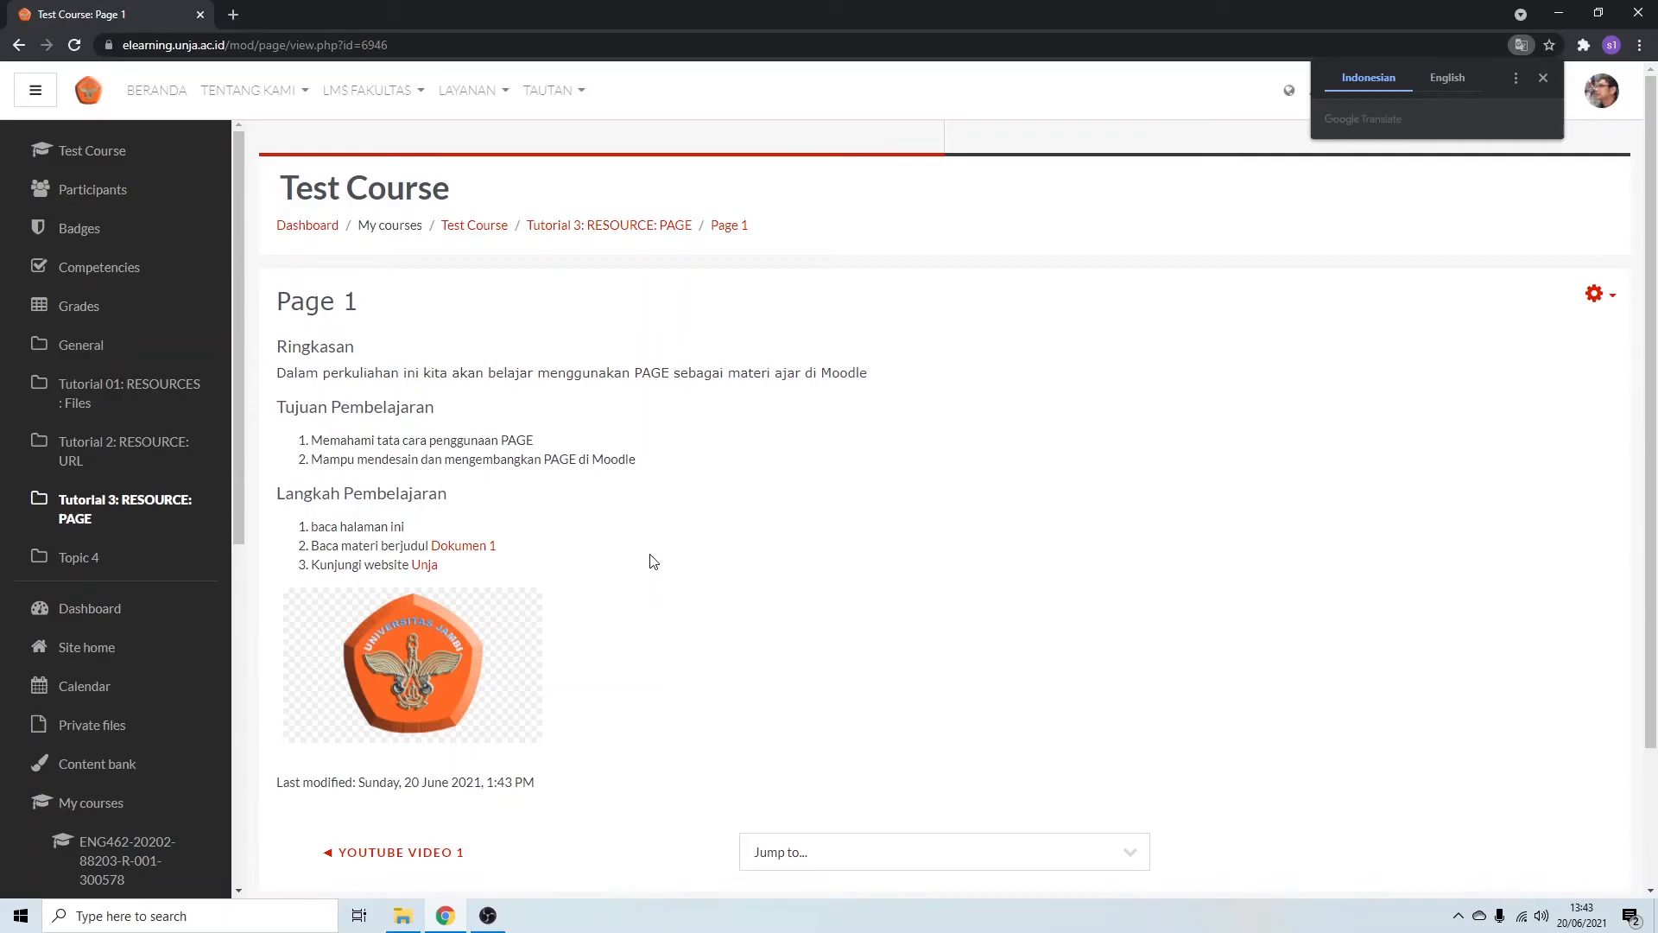
# Test the Unja and Dokumen 1 links on Page 1, closing what they open and returning to the page.
pyautogui.click(433, 569)
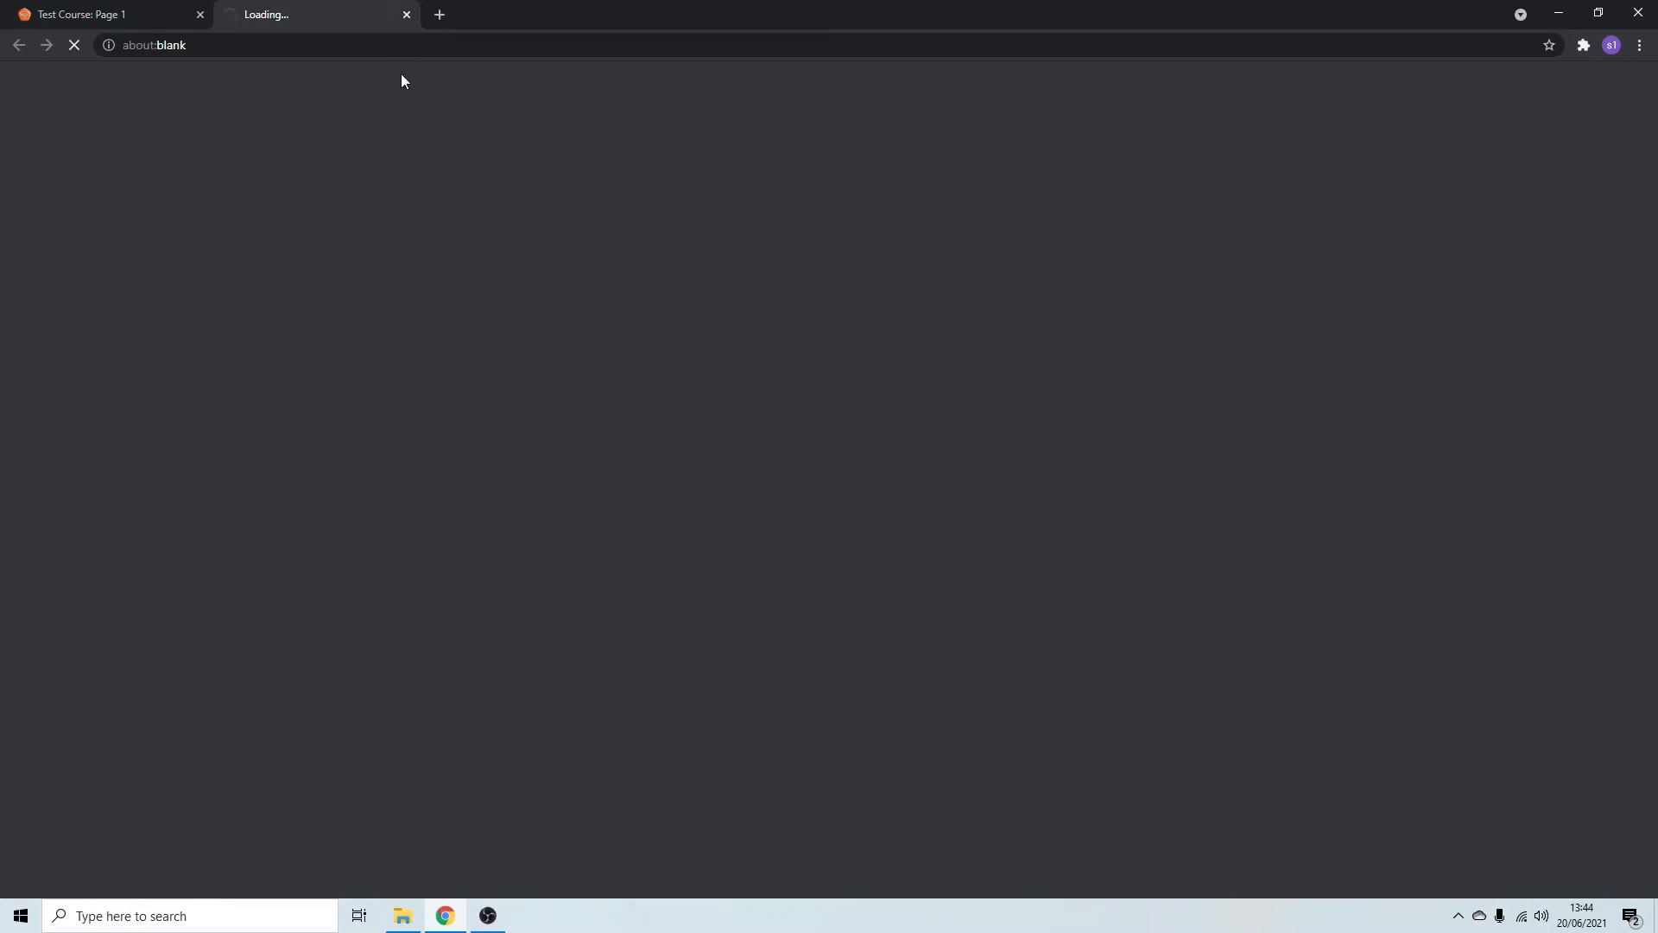
pyautogui.click(407, 15)
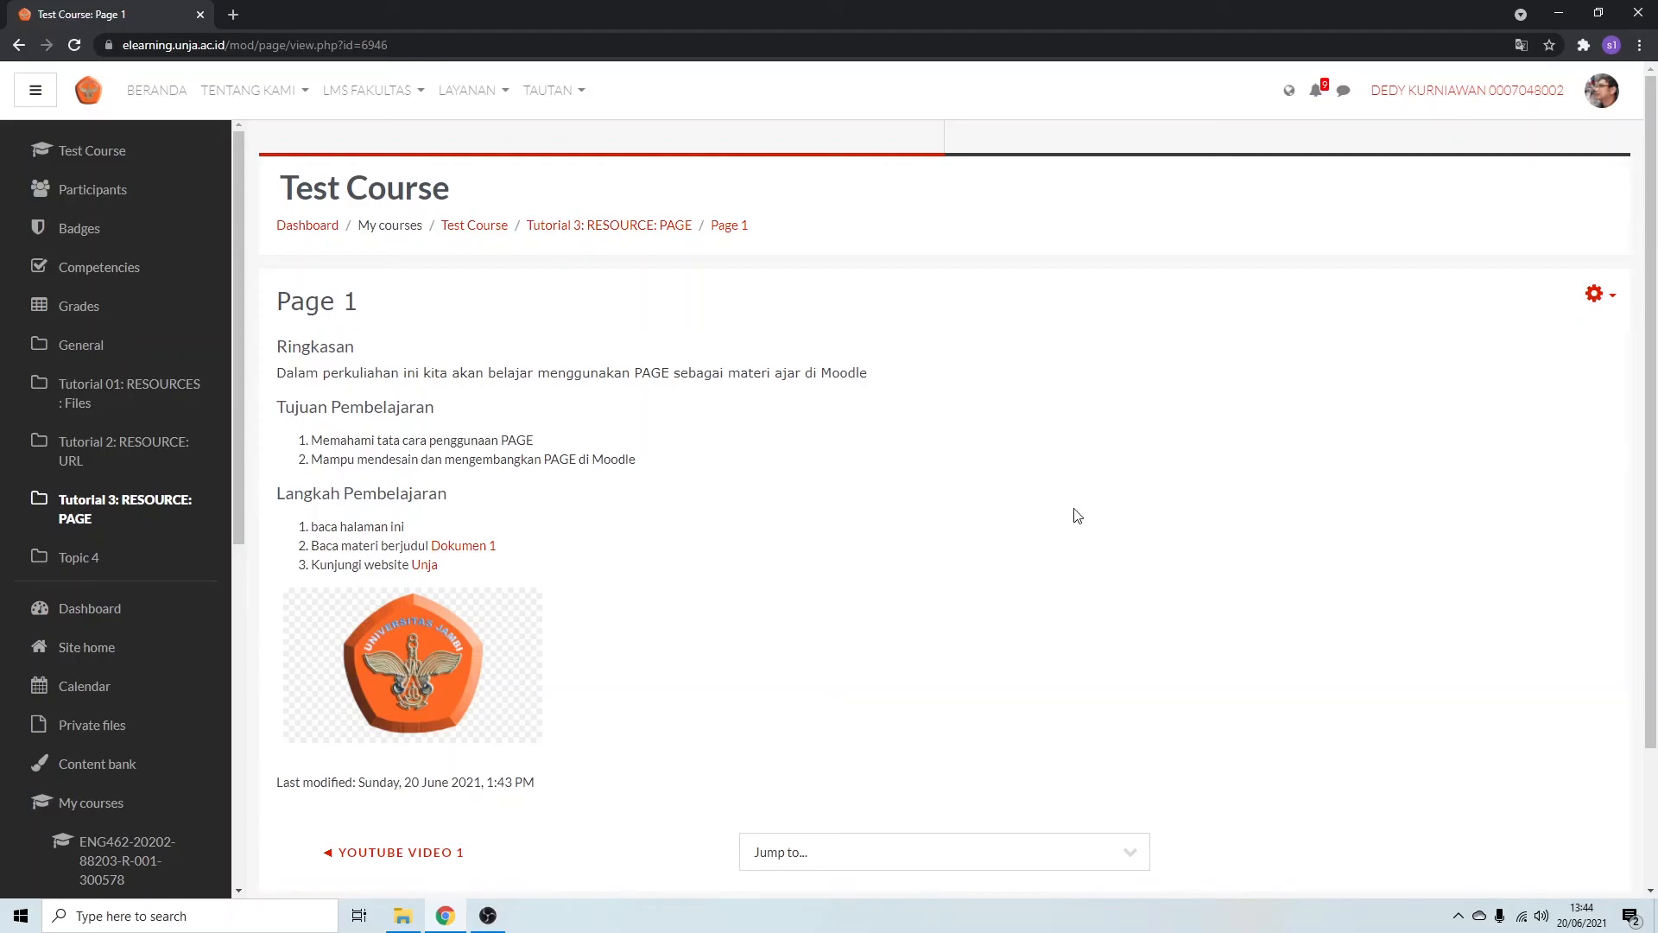
pyautogui.click(476, 551)
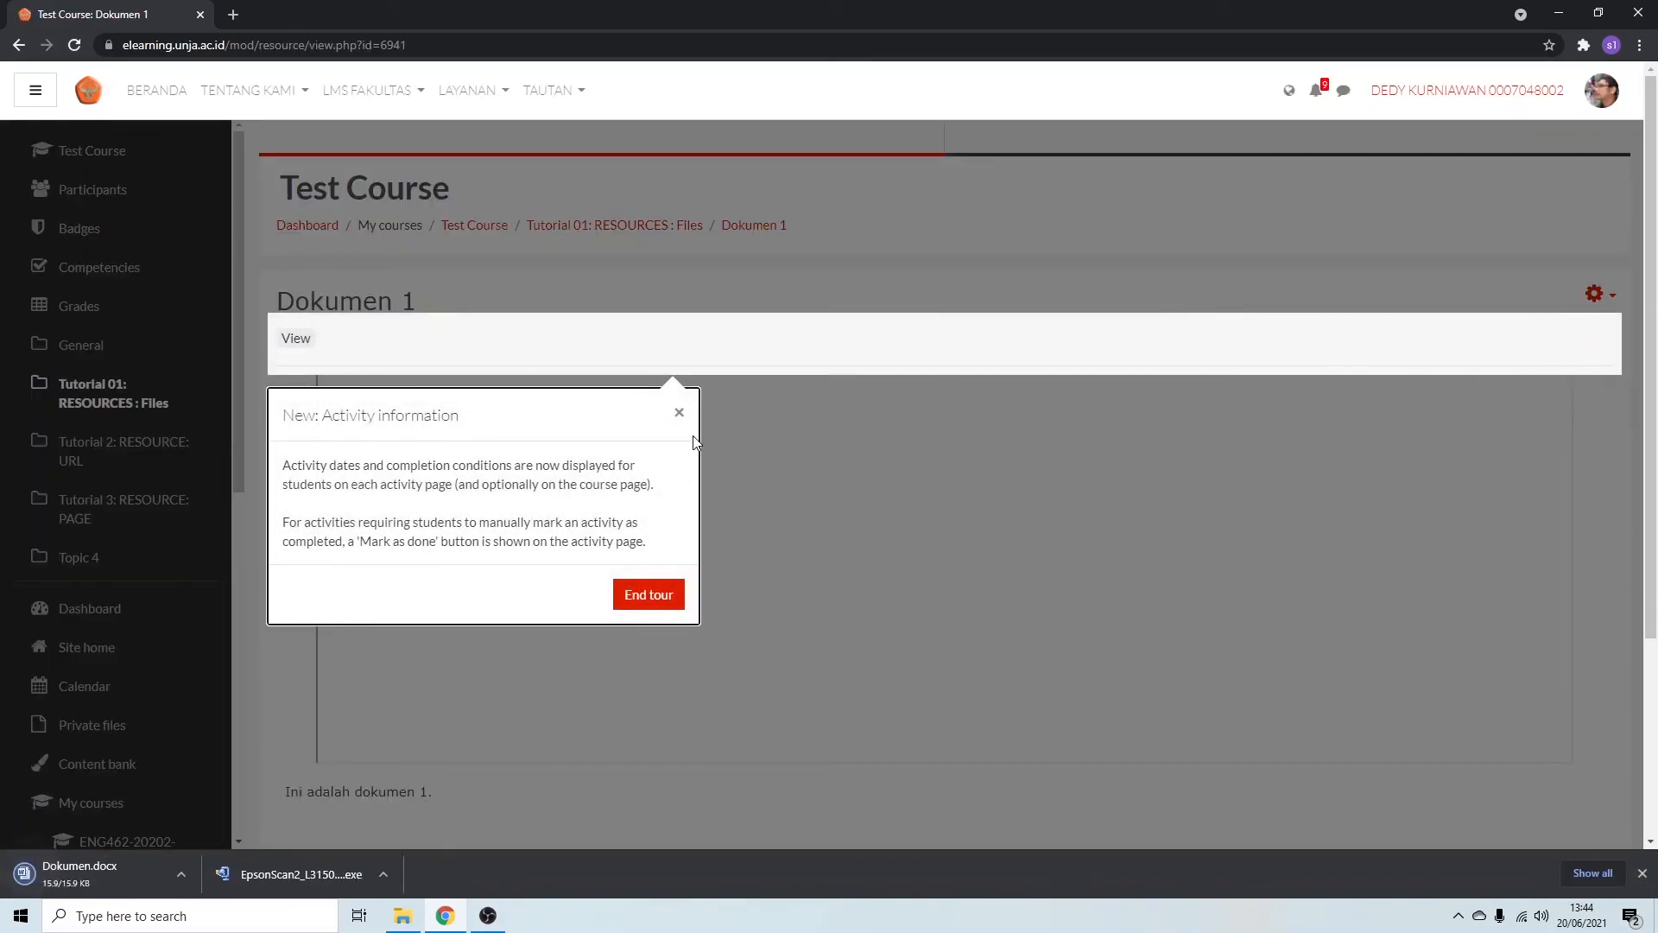
pyautogui.click(679, 413)
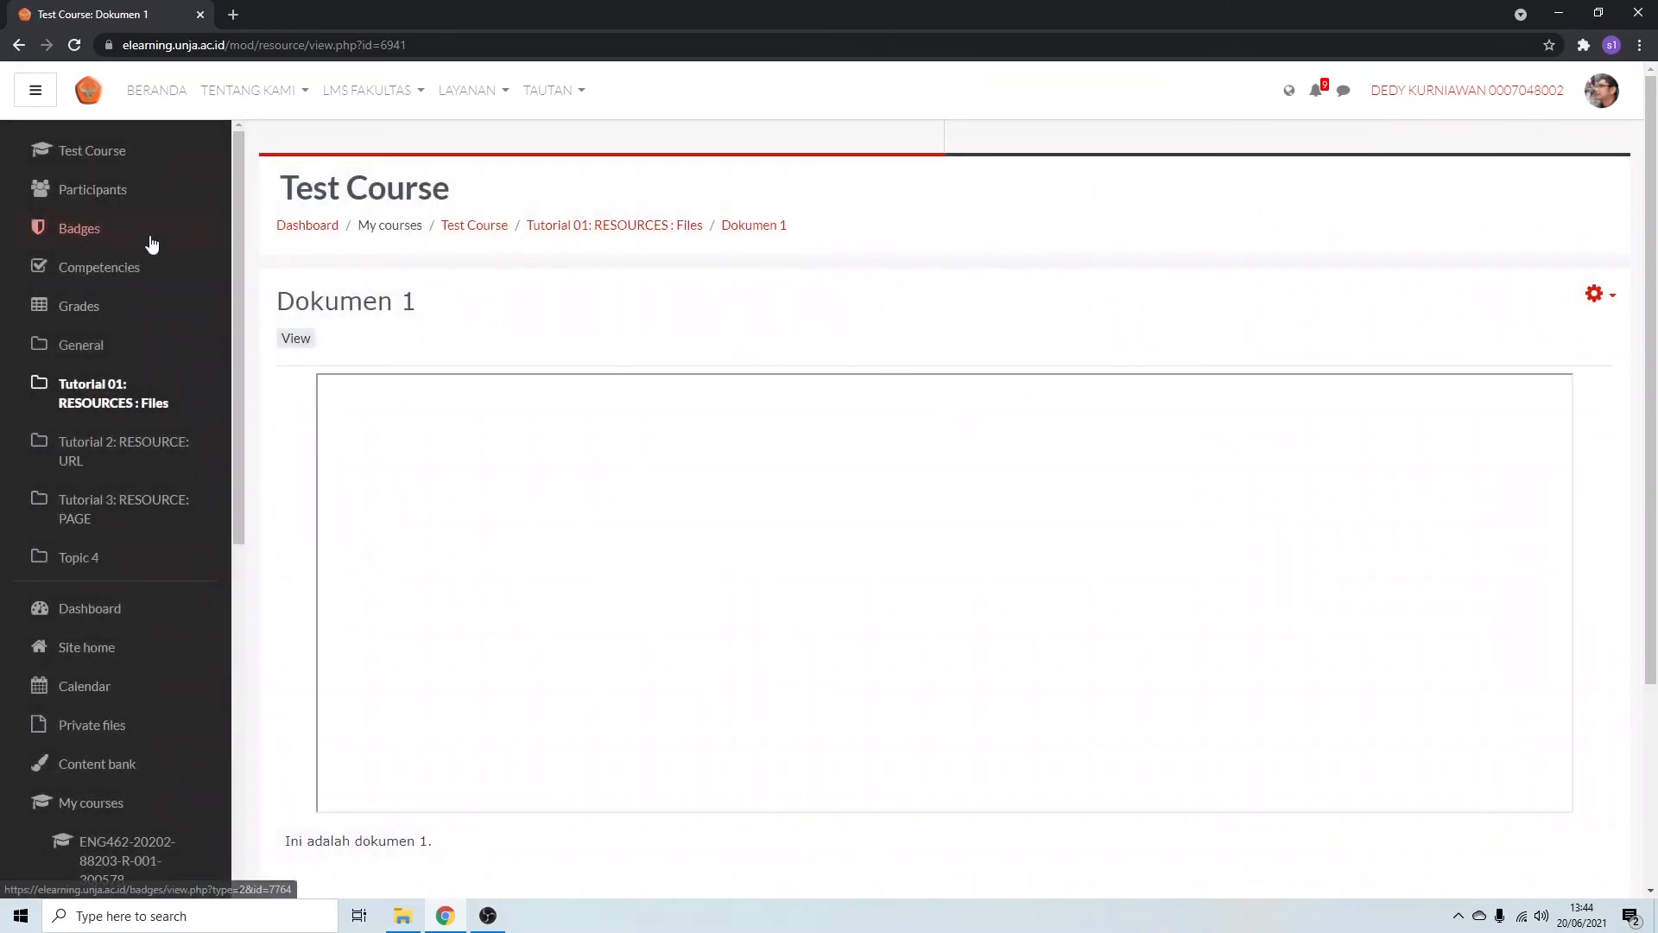
pyautogui.click(19, 46)
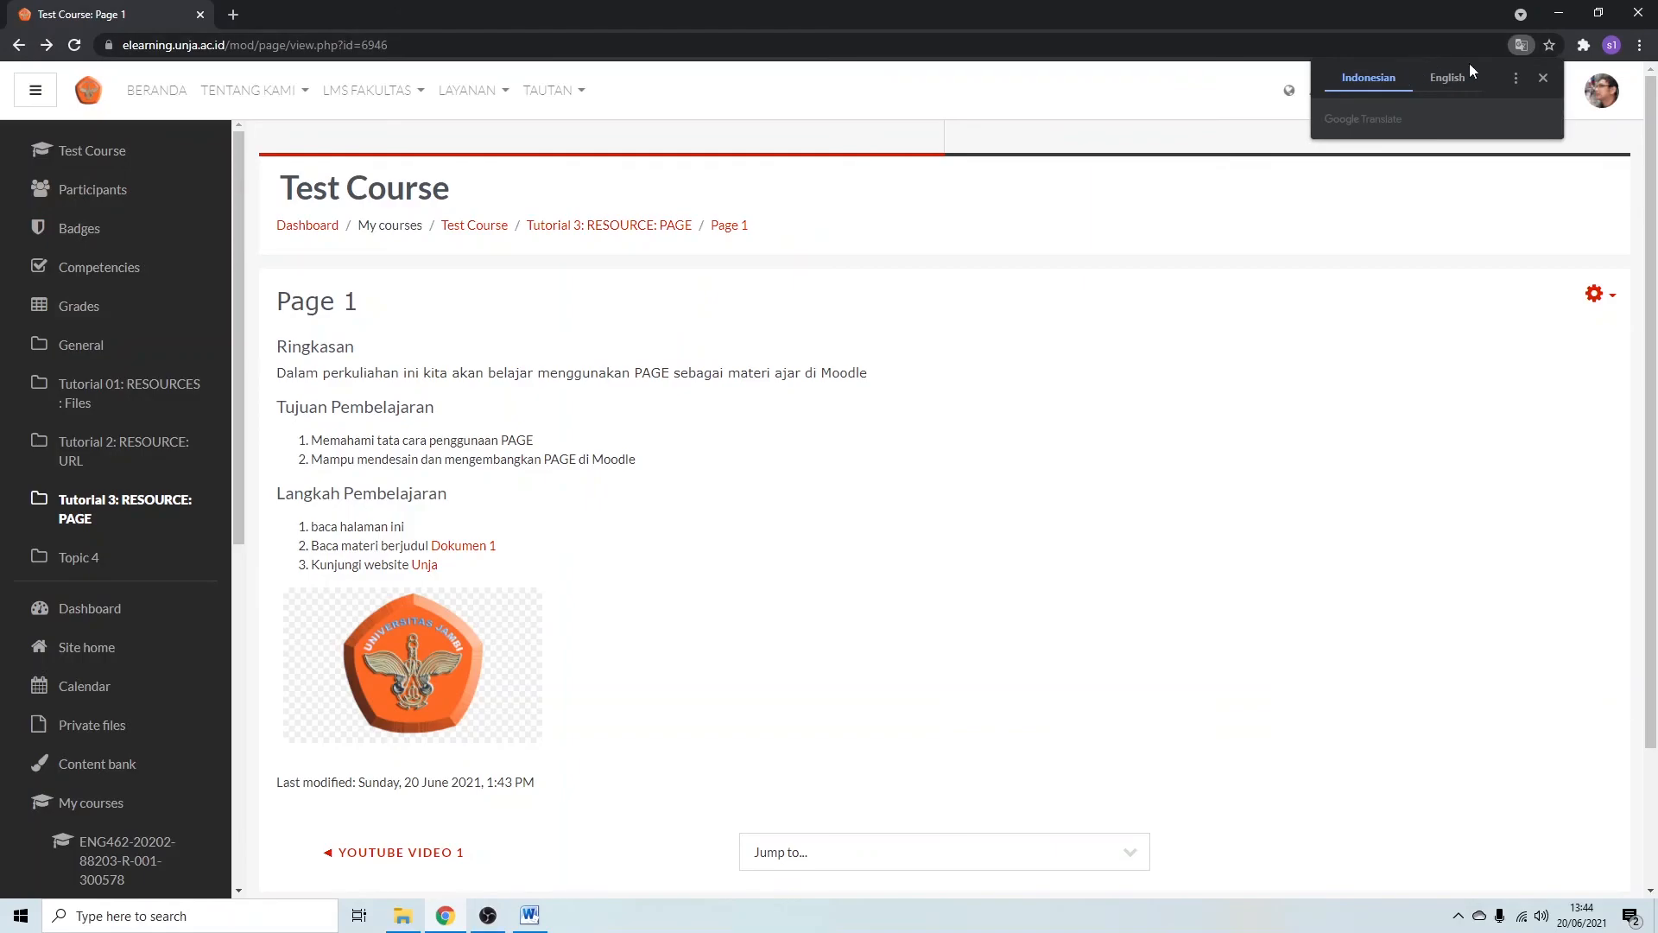
pyautogui.click(1543, 78)
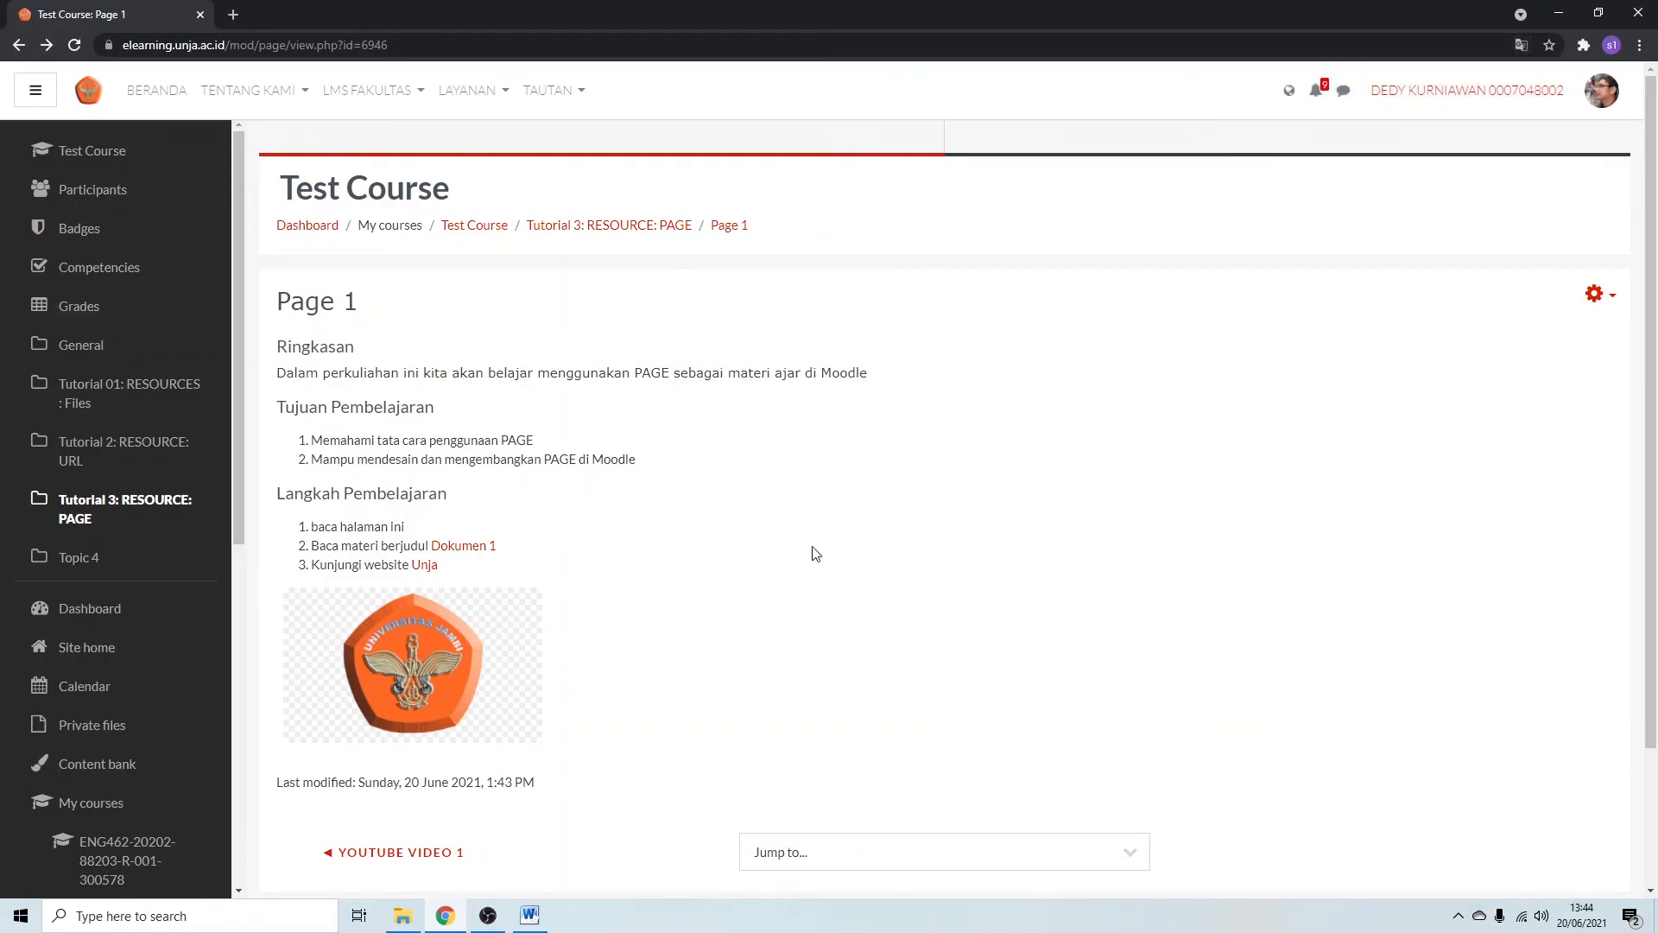
# Return to the course's Tutorial 3 section and turn course editing off.
pyautogui.click(628, 226)
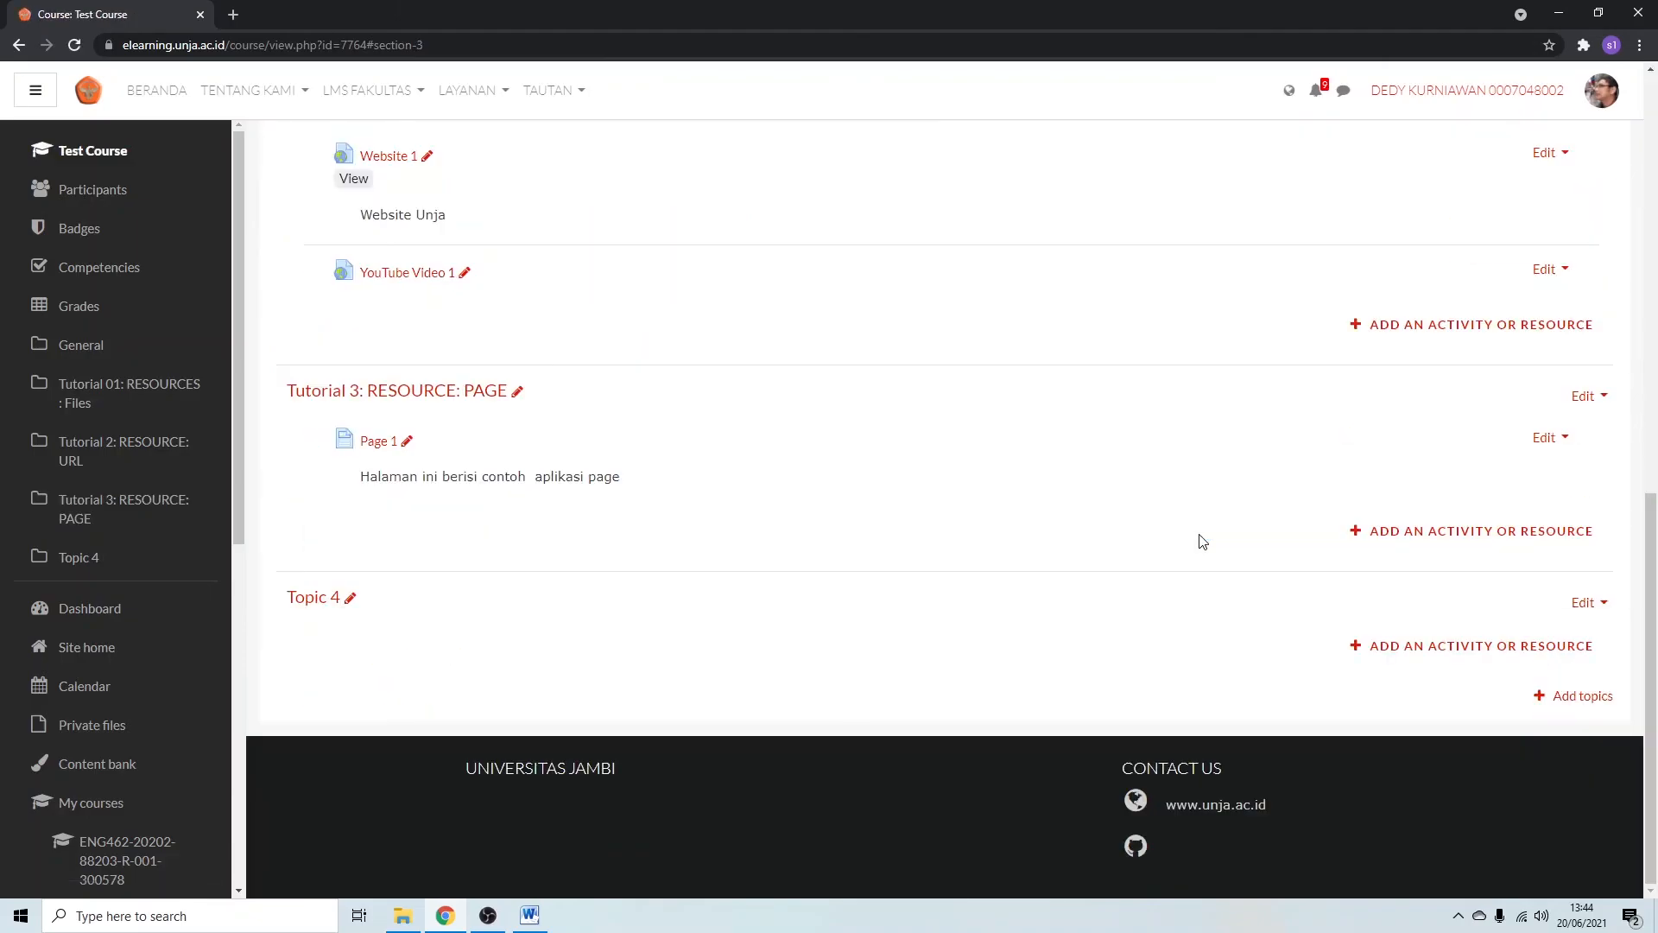
pyautogui.scroll(6, 1411, 441)
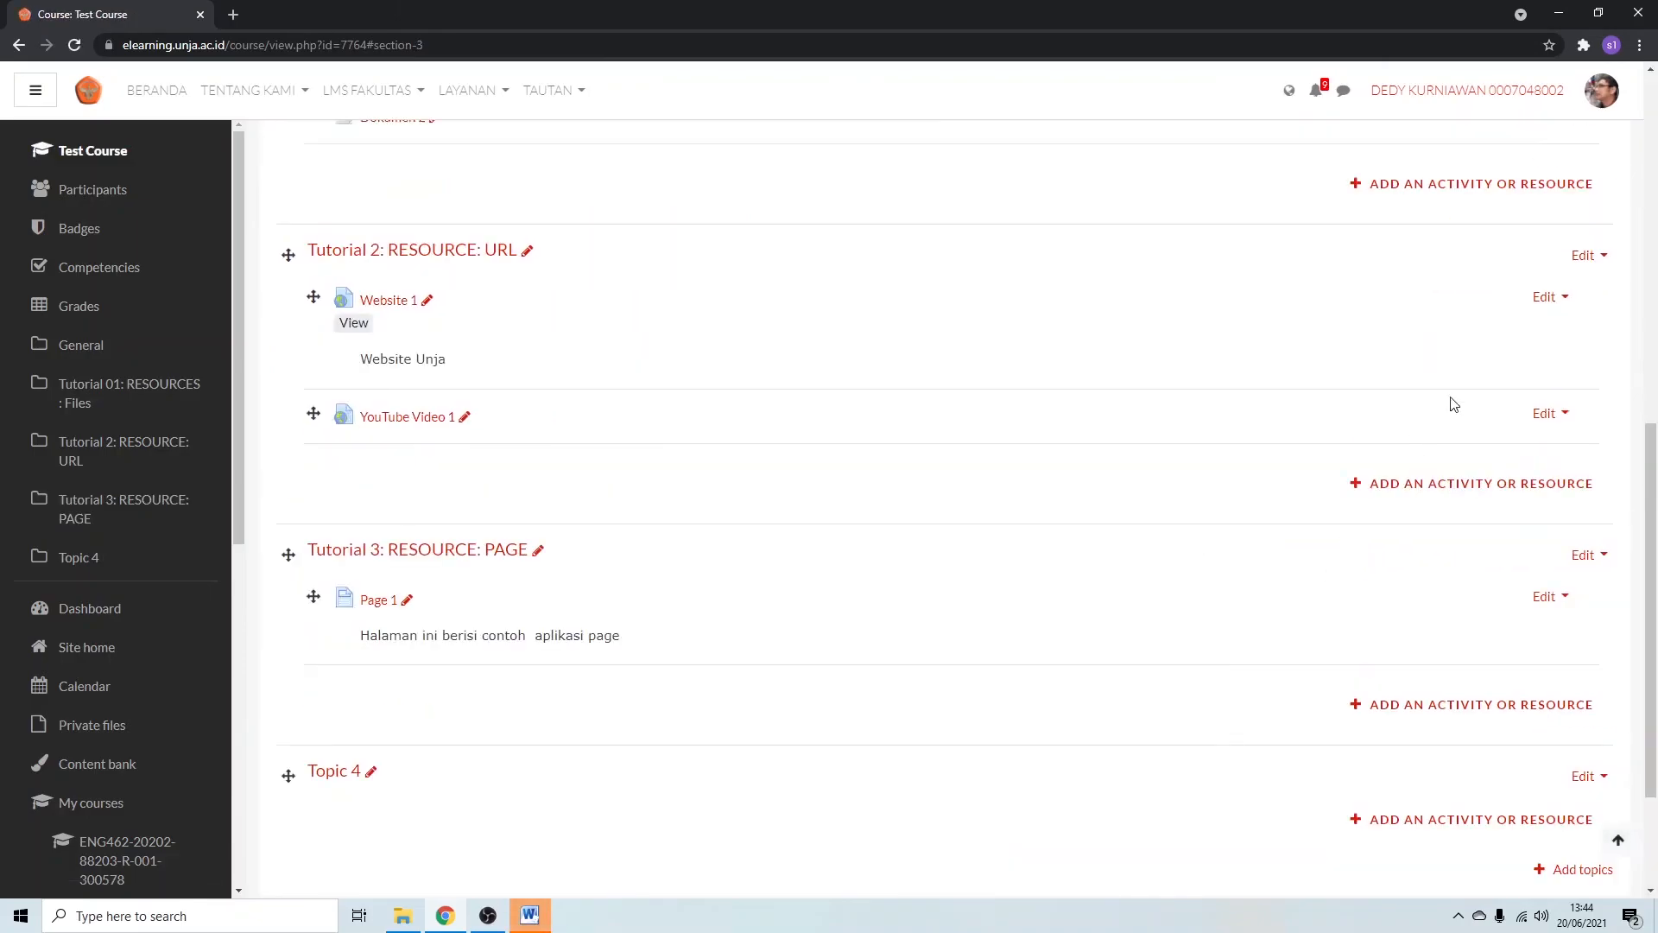
pyautogui.scroll(5, 1524, 253)
pyautogui.click(1552, 242)
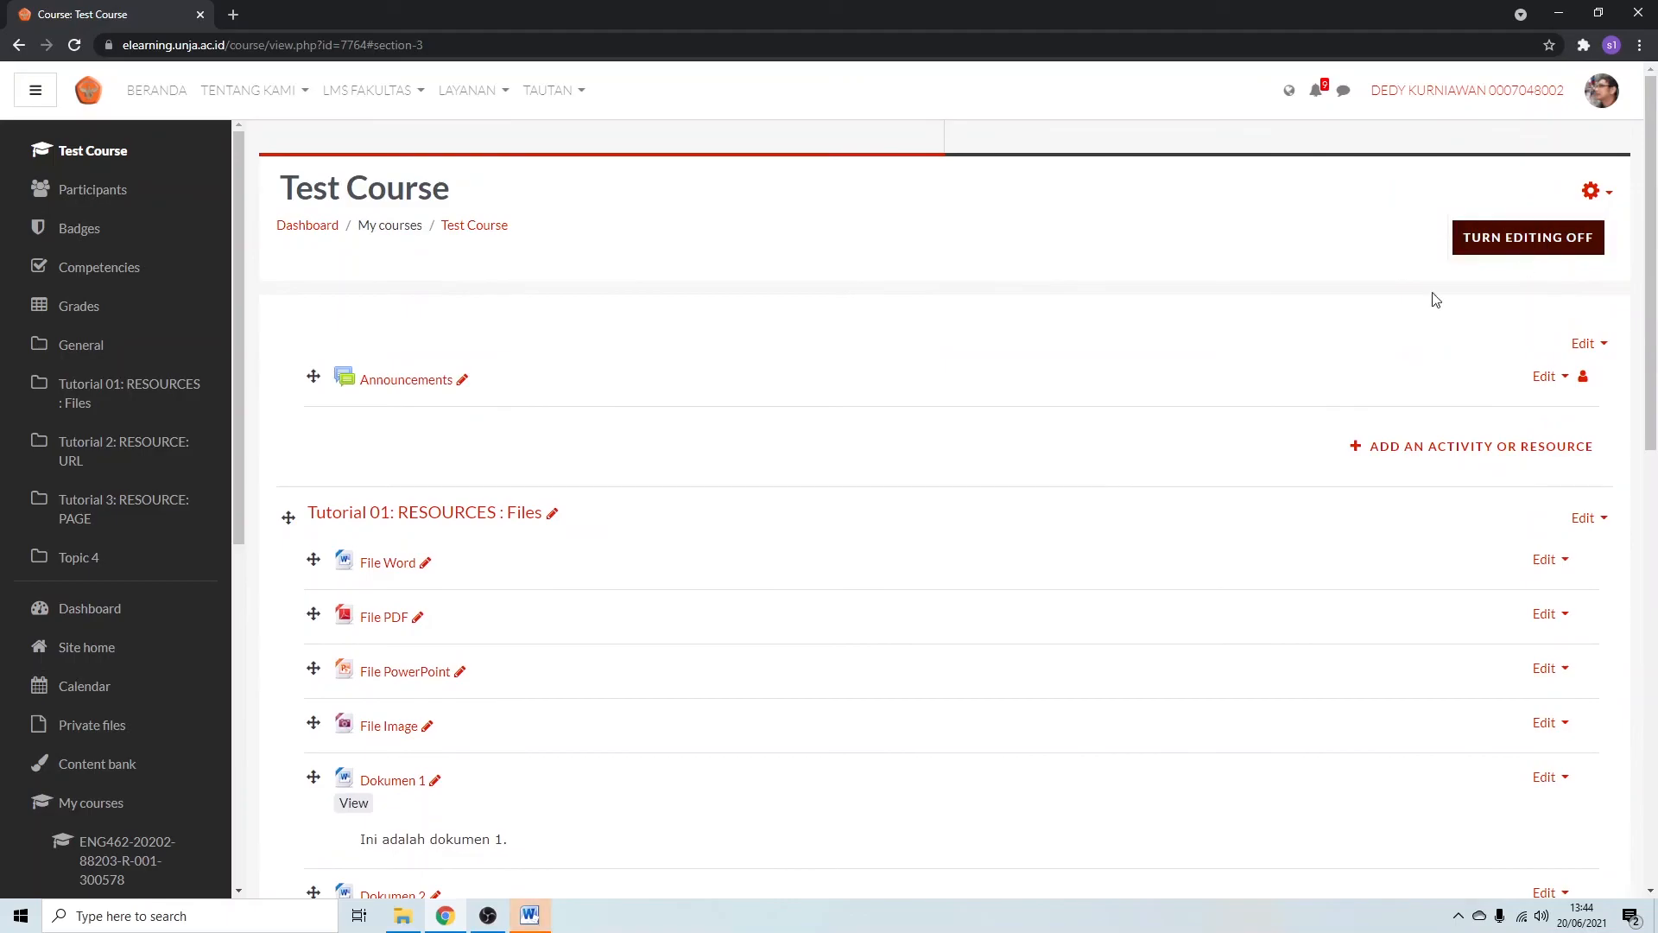